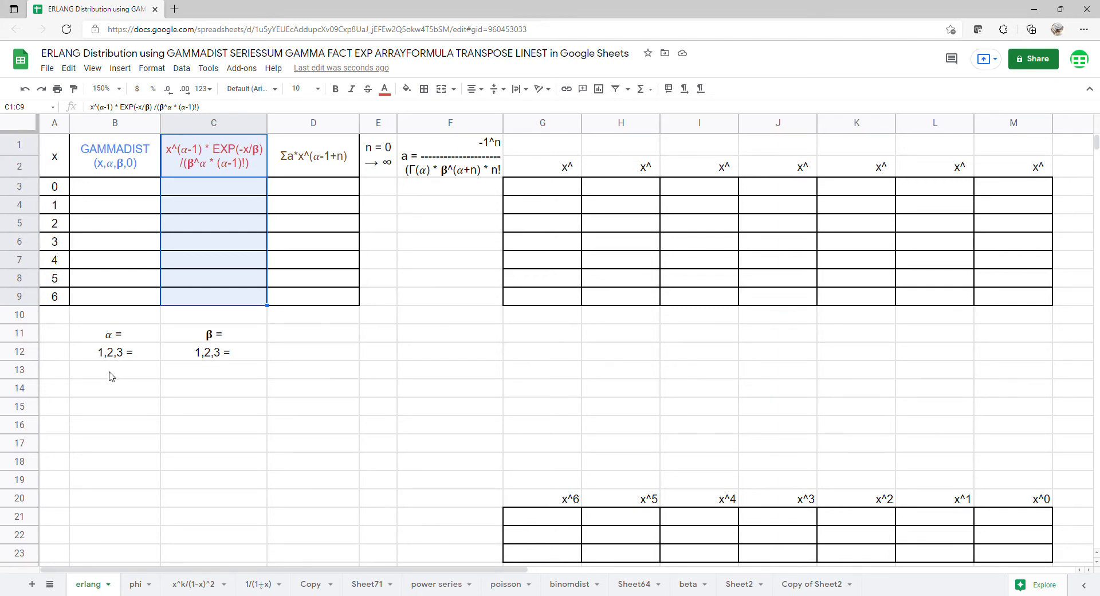
Step: Add a dropdown validation to cell B13 with the list items 1,2,3 and choose 1 for α
{"action": "left_click", "coordinate": [111, 376]}
{"action": "left_click", "coordinate": [191, 74]}
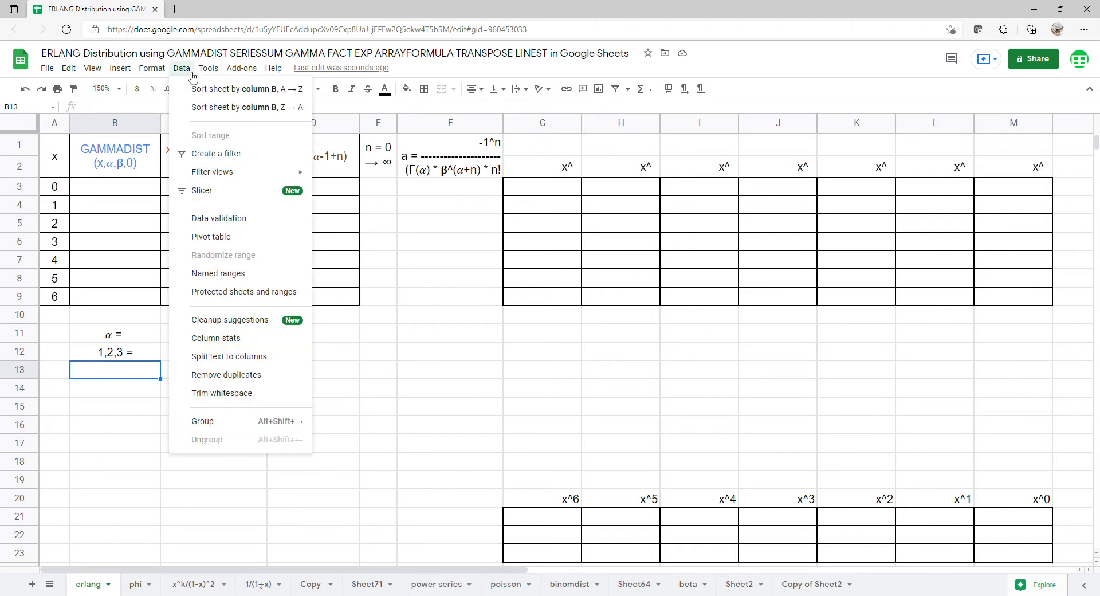
{"action": "left_click", "coordinate": [219, 218]}
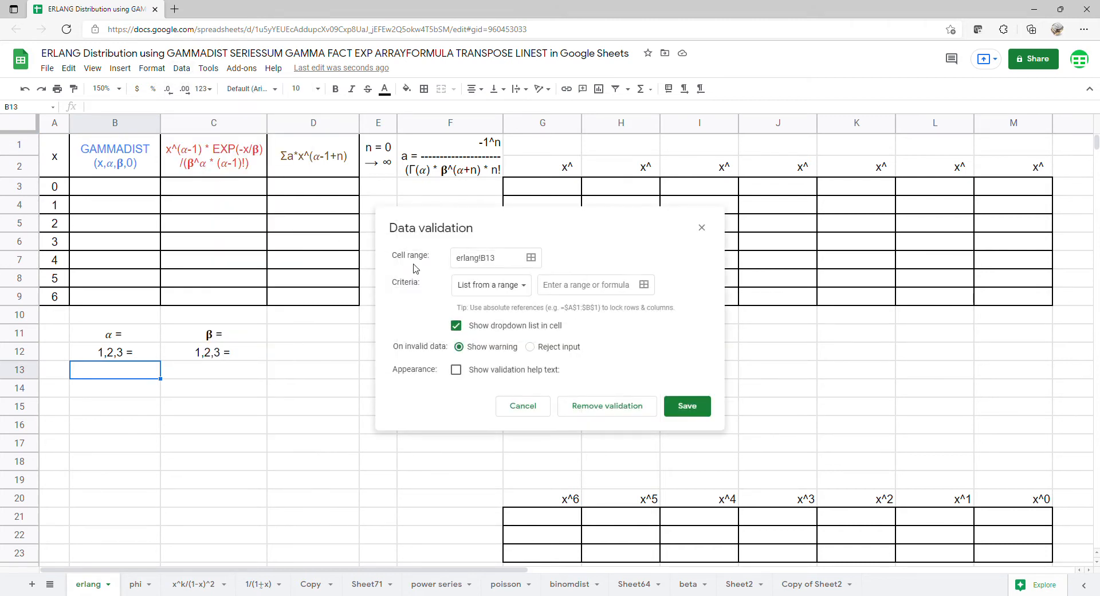
{"action": "left_click", "coordinate": [483, 282]}
{"action": "left_click", "coordinate": [497, 304]}
{"action": "left_click", "coordinate": [554, 285]}
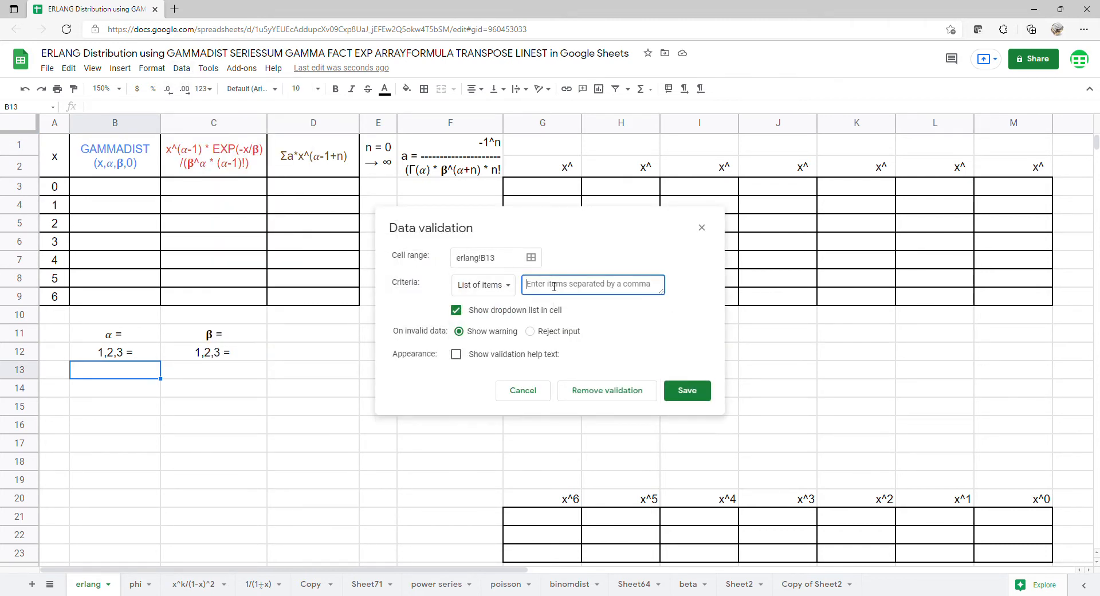
{"action": "type", "text": "1,2,3"}
{"action": "left_click", "coordinate": [687, 390]}
{"action": "left_click", "coordinate": [153, 369]}
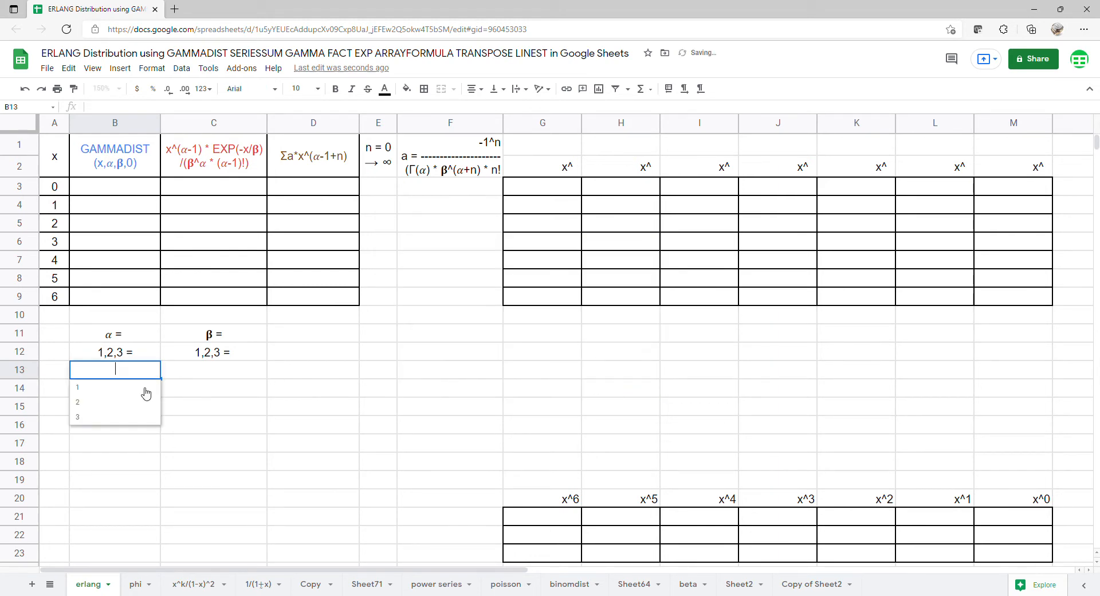
{"action": "left_click", "coordinate": [146, 392]}
Step: Add a dropdown validation to cell C13 with the list items 1,2,3 and choose 1 for β
{"action": "left_click", "coordinate": [217, 376]}
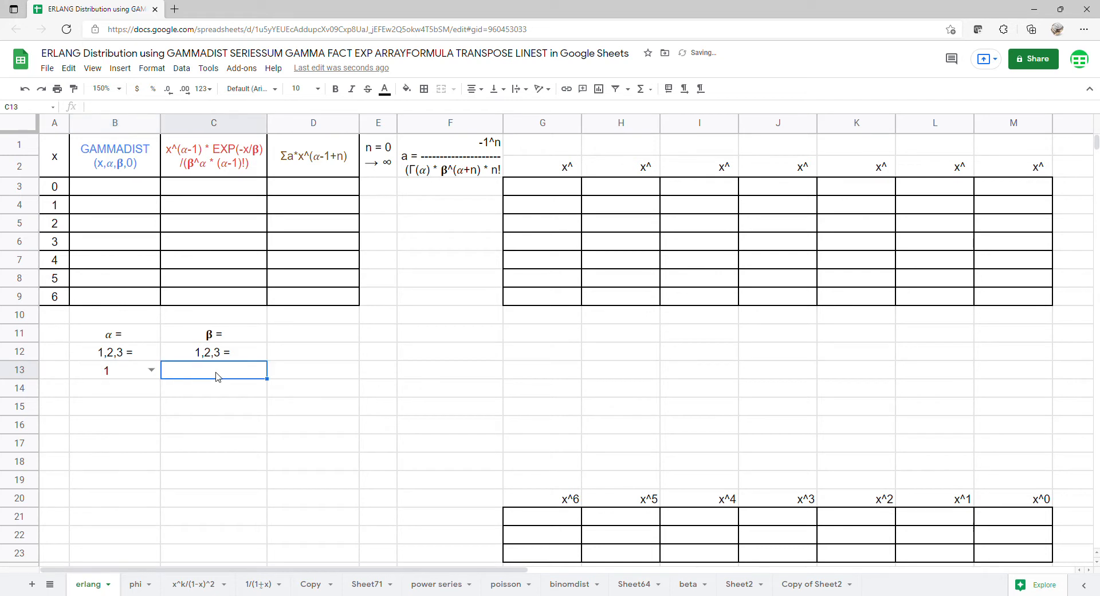
{"action": "left_click", "coordinate": [181, 68]}
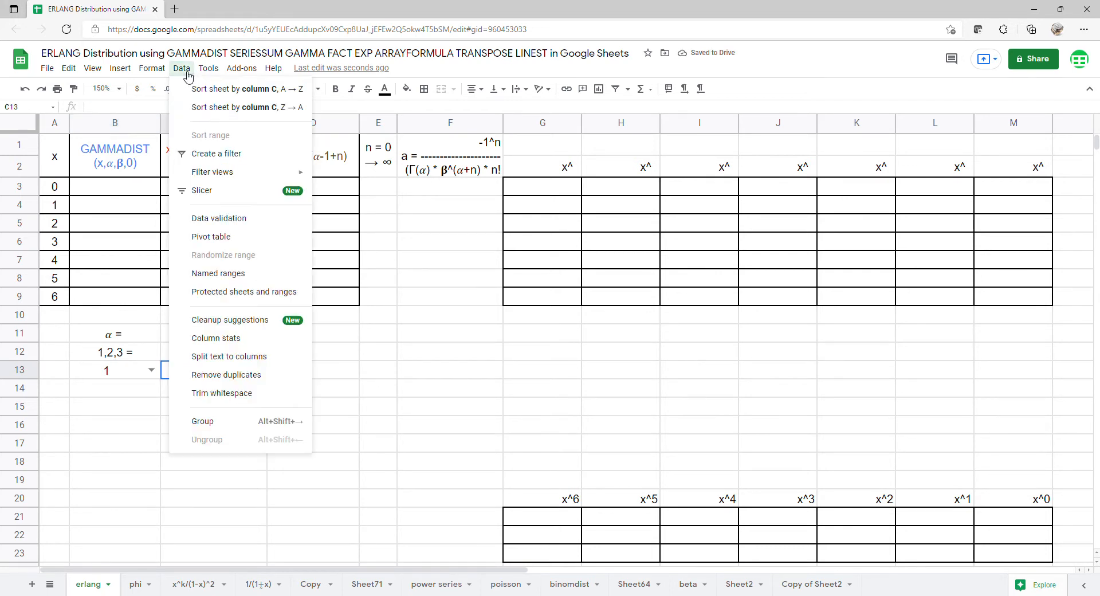
{"action": "left_click", "coordinate": [207, 223]}
{"action": "left_click", "coordinate": [504, 285]}
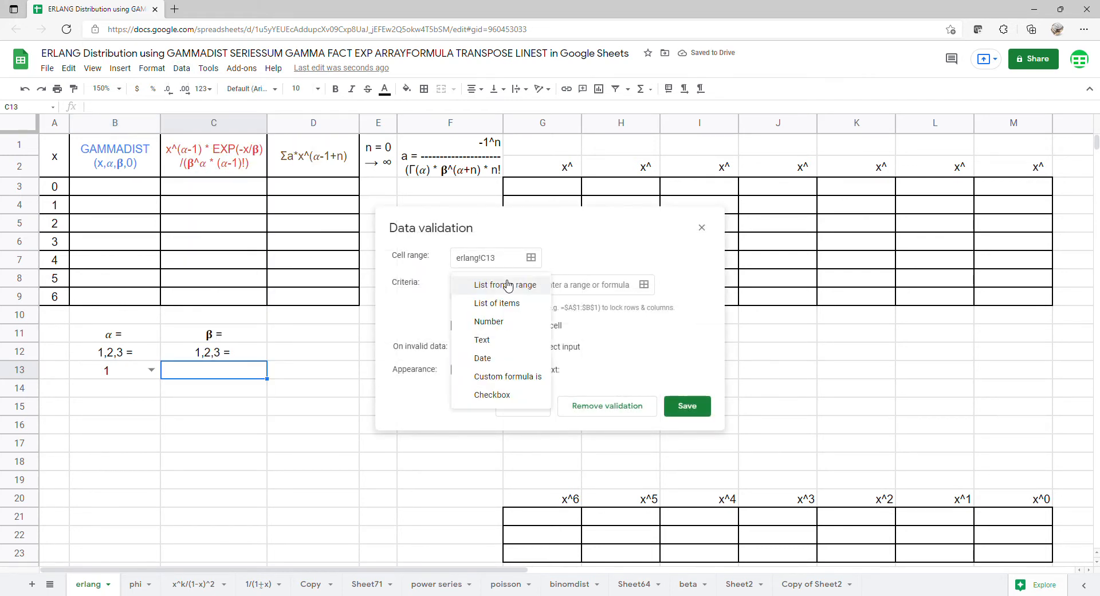
{"action": "left_click", "coordinate": [497, 303]}
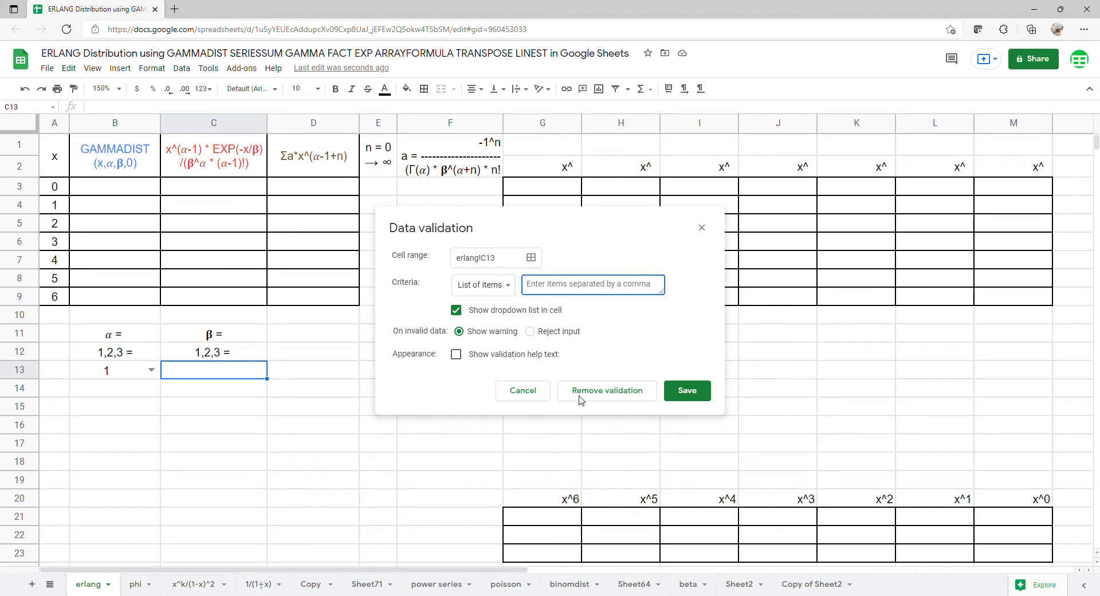
{"action": "type", "text": "1,2,3"}
{"action": "left_click", "coordinate": [679, 394]}
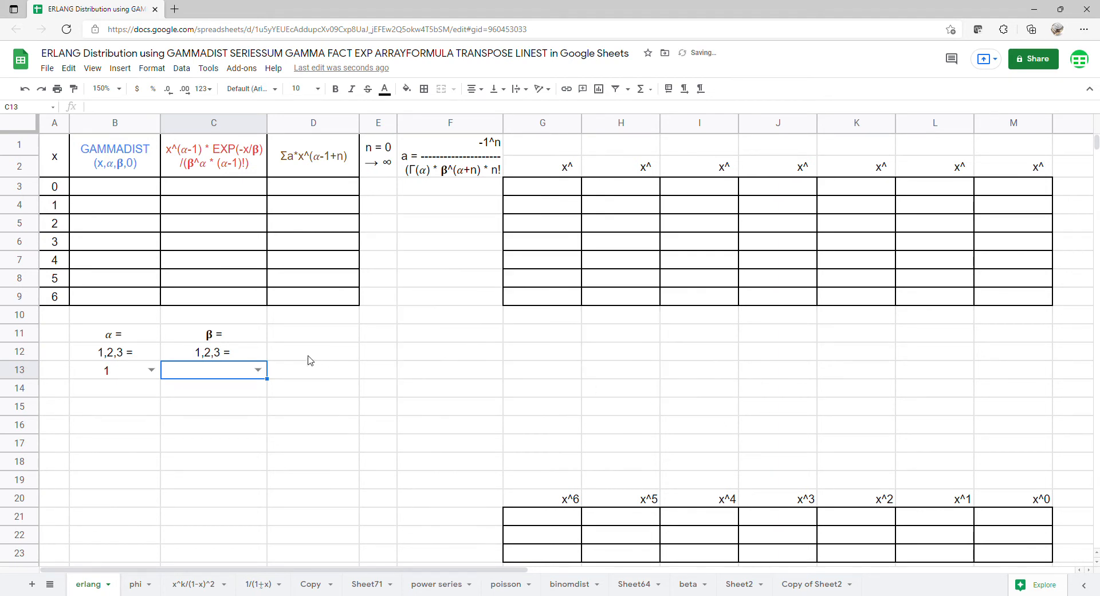
{"action": "left_click", "coordinate": [258, 371]}
{"action": "left_click", "coordinate": [220, 388]}
Step: Start a formula in cell B3 with the GAMMADIST function nested inside ARRAYFORMULA
{"action": "left_click", "coordinate": [98, 192]}
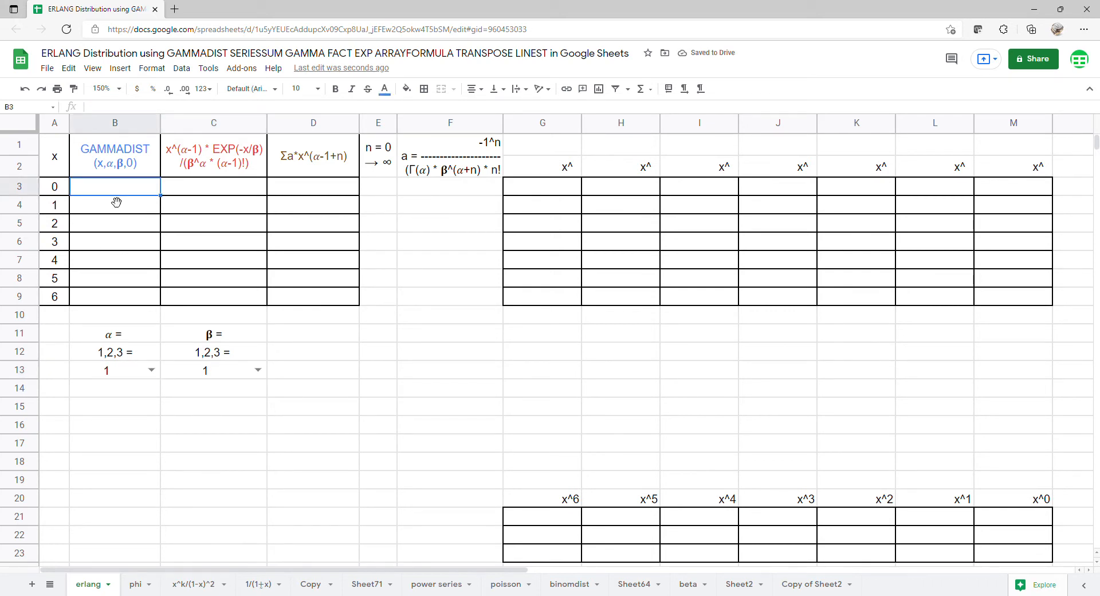
{"action": "type", "text": "=arr"}
{"action": "left_click", "coordinate": [111, 202]}
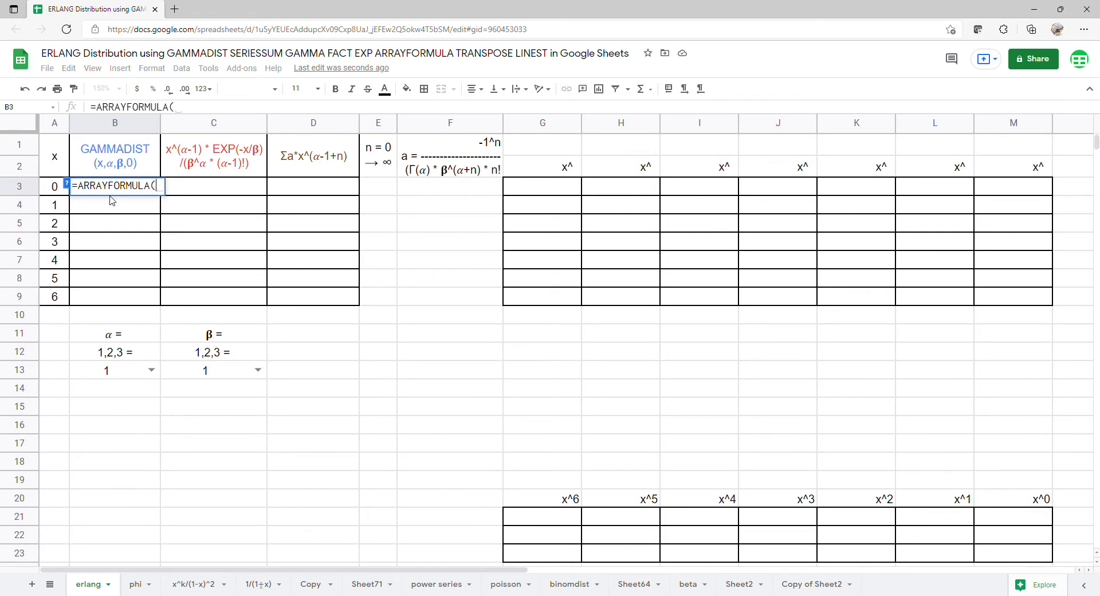
{"action": "type", "text": "g"}
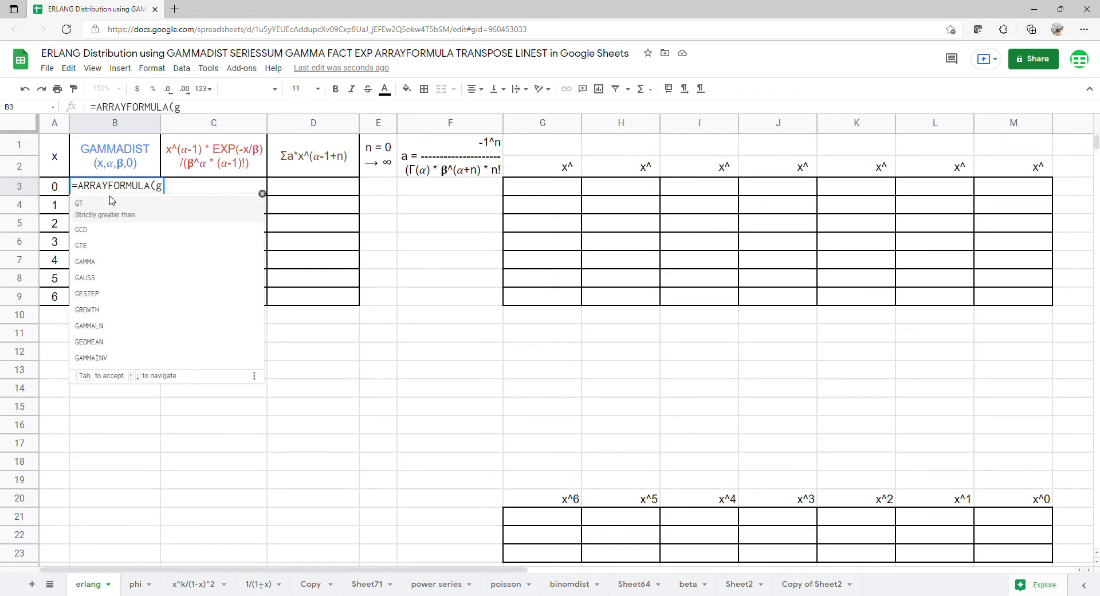
{"action": "type", "text": "a"}
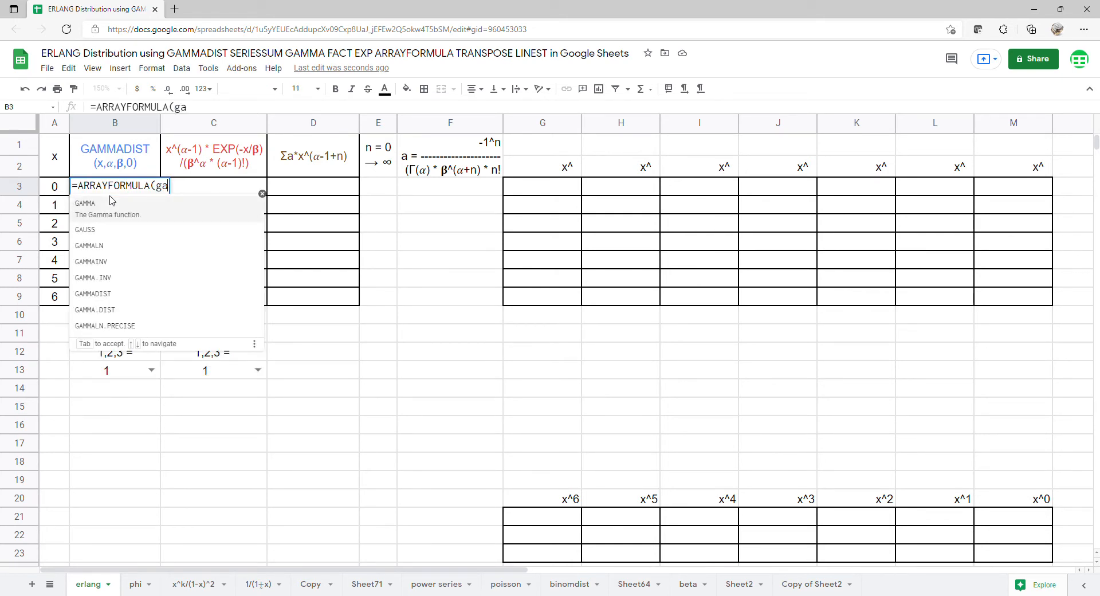
{"action": "type", "text": "ma"}
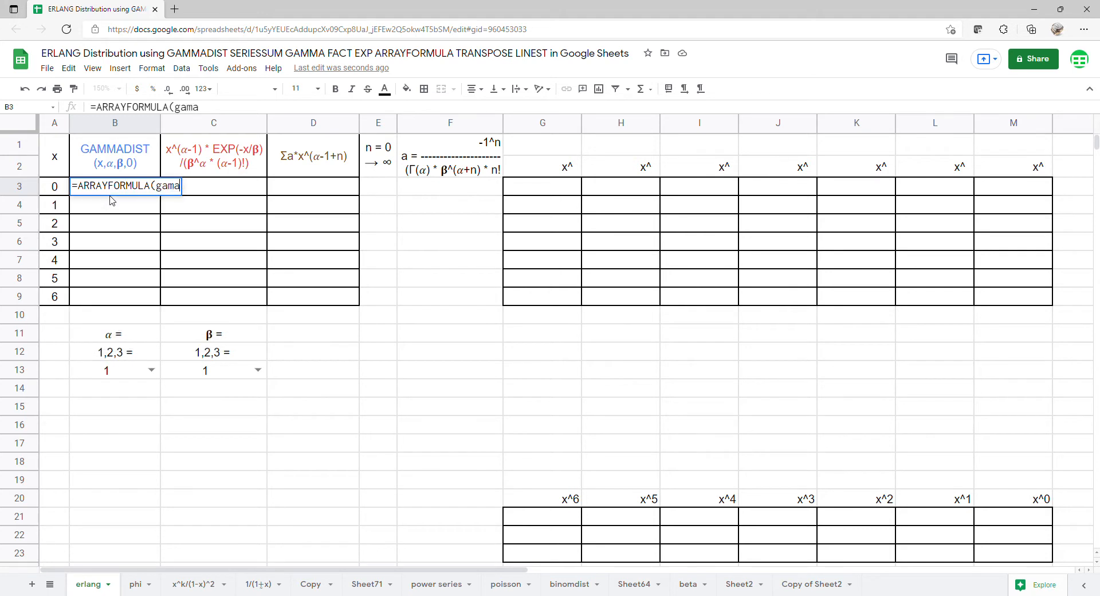
{"action": "key", "text": "BackSpace"}
{"action": "type", "text": "ma"}
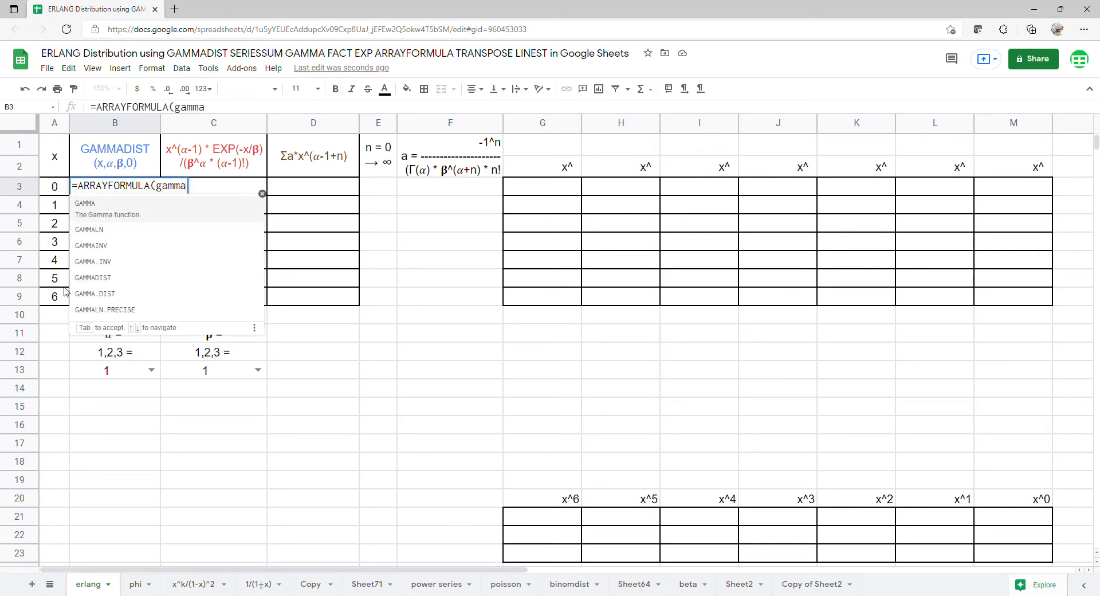
{"action": "left_click", "coordinate": [101, 276]}
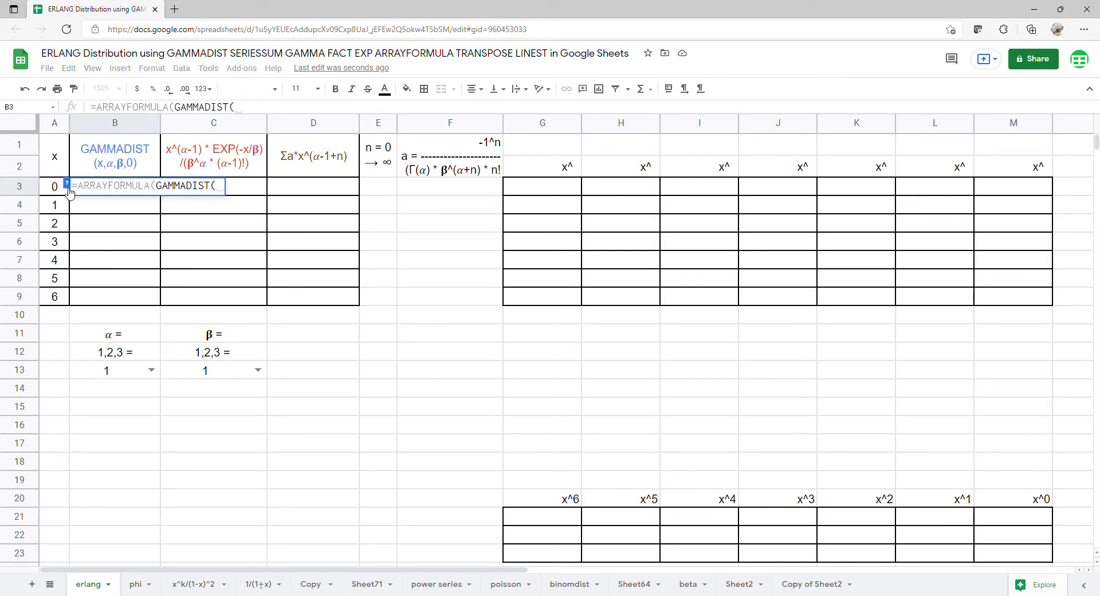
Step: Complete the GAMMADIST formula in B3 with the arguments A3:A9, B13, C13 and 0, and enter it
{"action": "left_click_drag", "start_coordinate": [61, 191], "coordinate": [65, 299]}
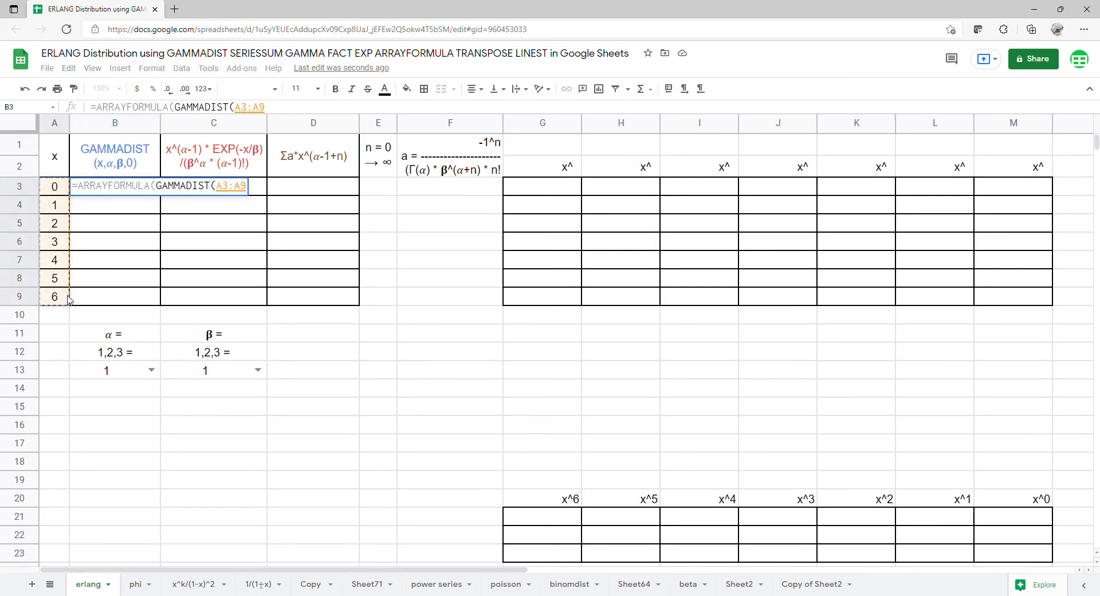
{"action": "type", "text": ","}
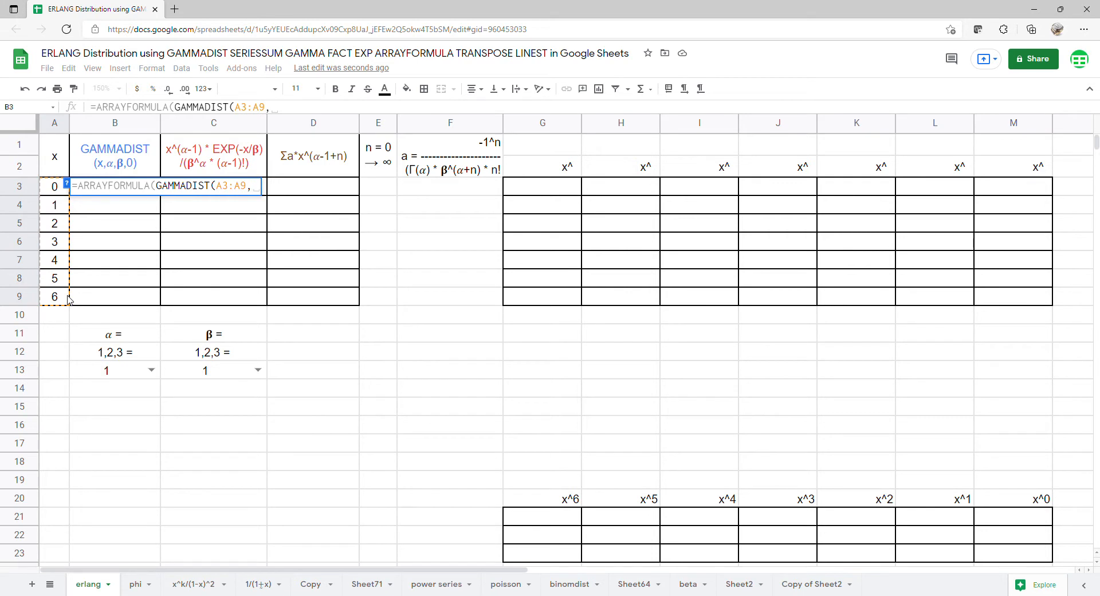
{"action": "left_click", "coordinate": [104, 375]}
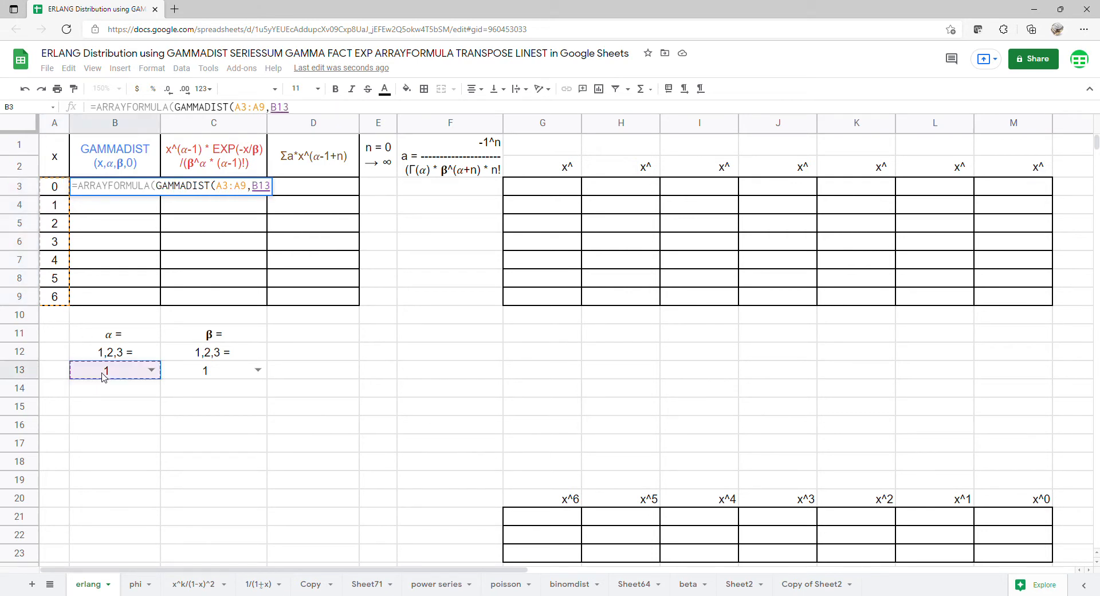
{"action": "type", "text": ","}
{"action": "left_click", "coordinate": [229, 379]}
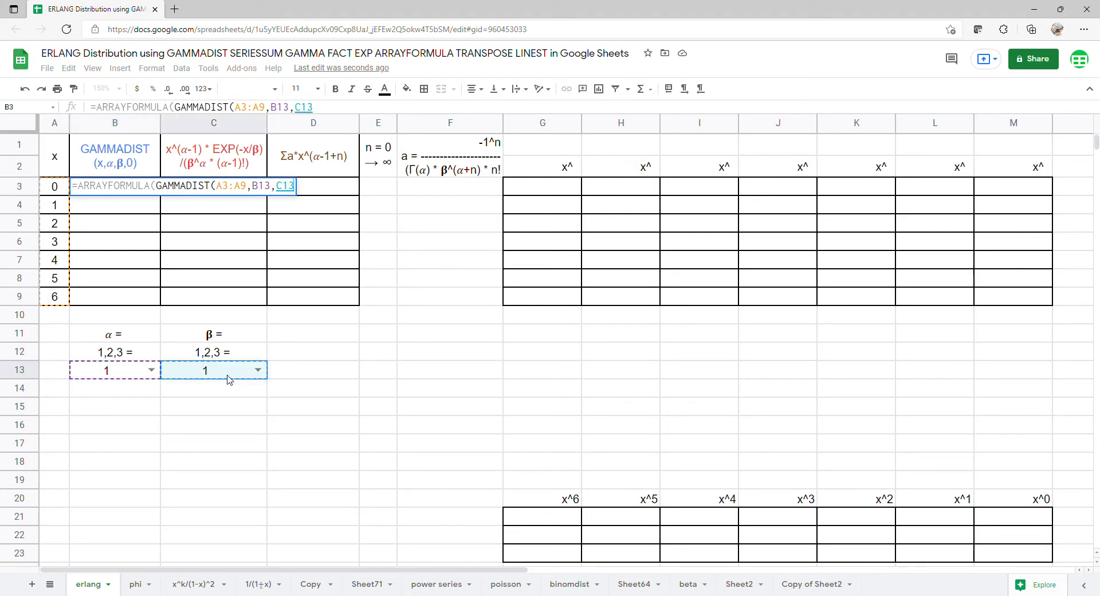
{"action": "type", "text": ",0)"}
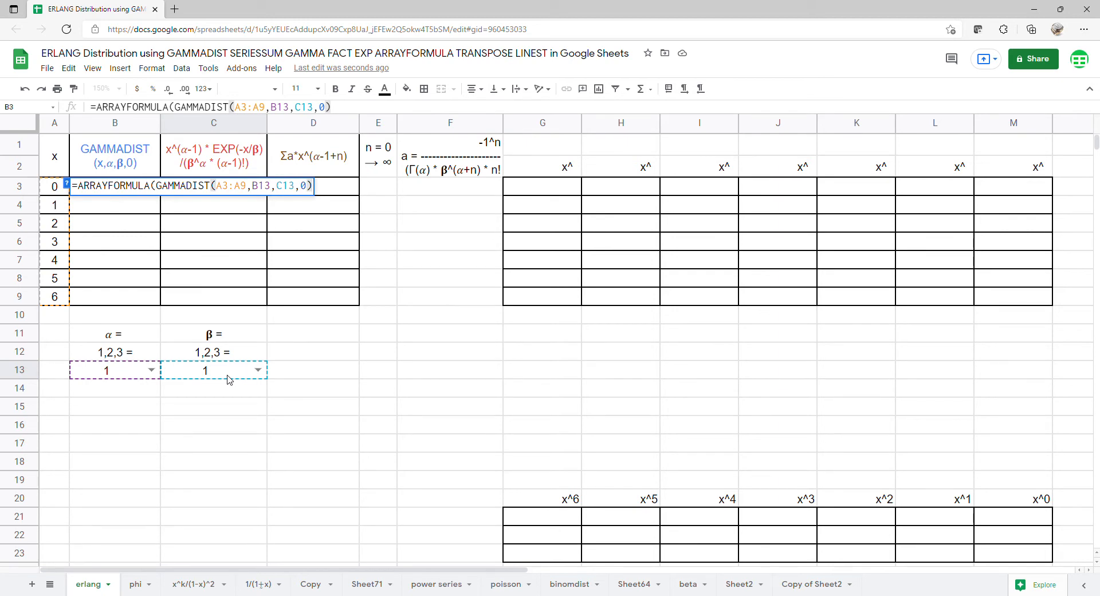
{"action": "key", "text": "Return"}
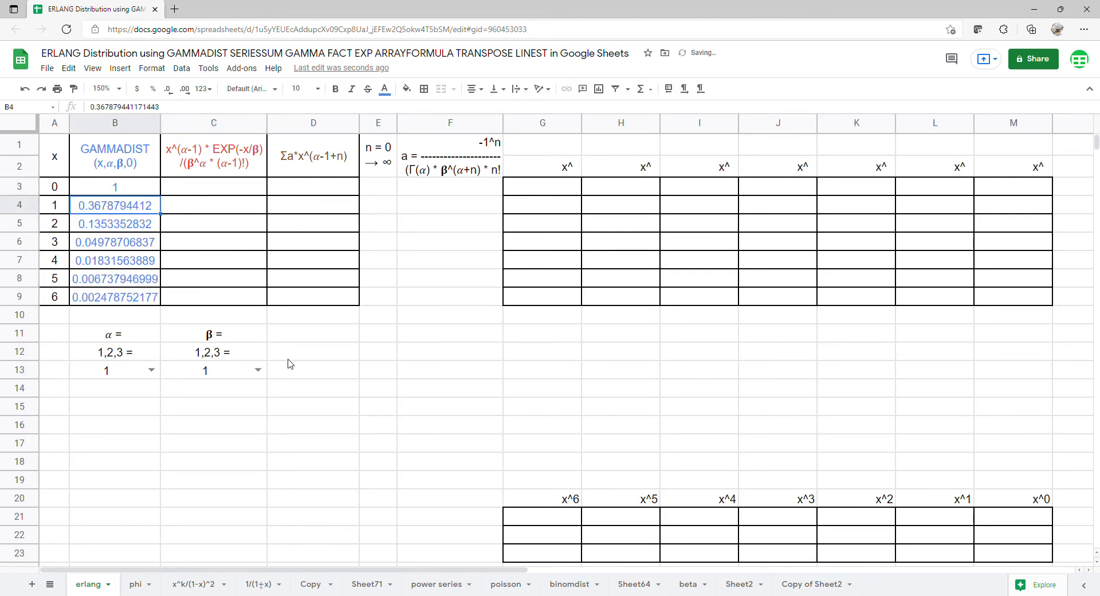
Step: Start an ARRAYFORMULA in cell C3 with the power term A3:A9^(B13-1) followed by a multiplication sign
{"action": "left_click", "coordinate": [220, 188]}
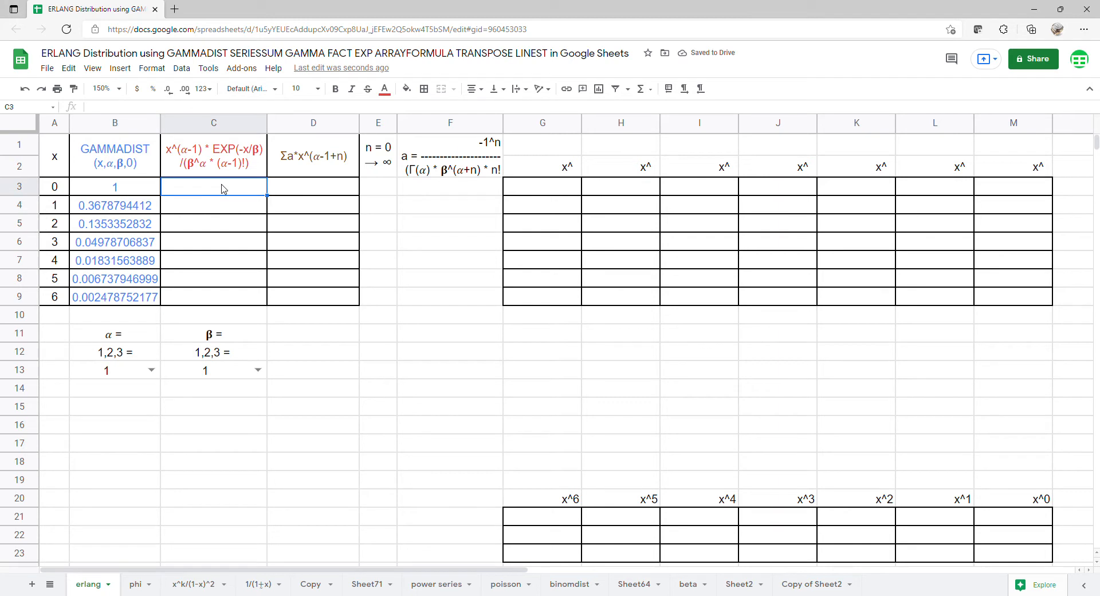
{"action": "type", "text": "=arr"}
{"action": "key", "text": "Tab"}
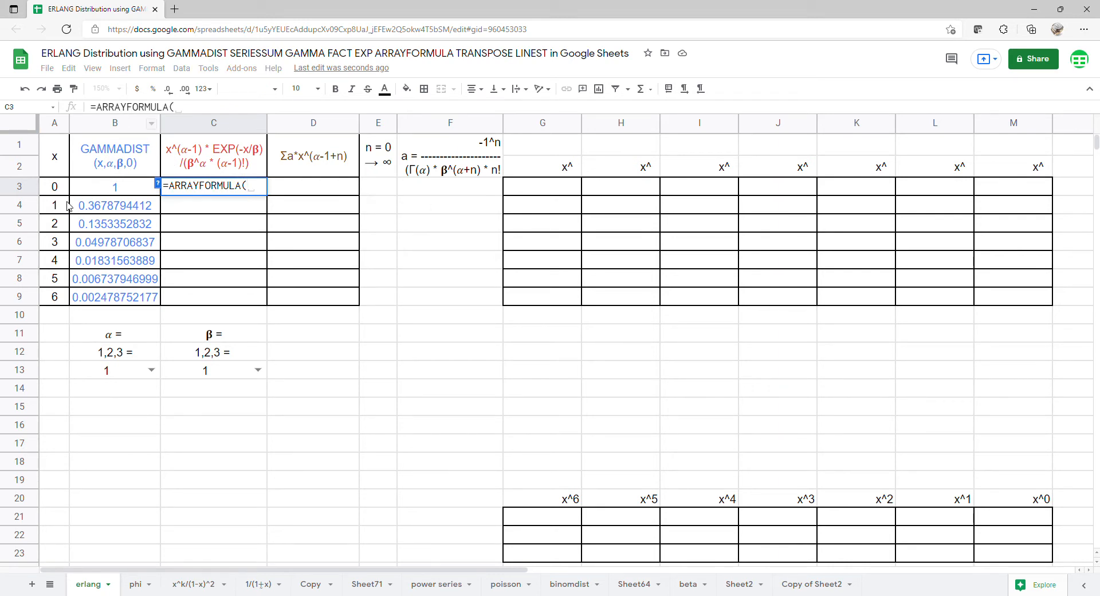
{"action": "left_click_drag", "start_coordinate": [56, 190], "coordinate": [62, 295]}
{"action": "type", "text": "^"}
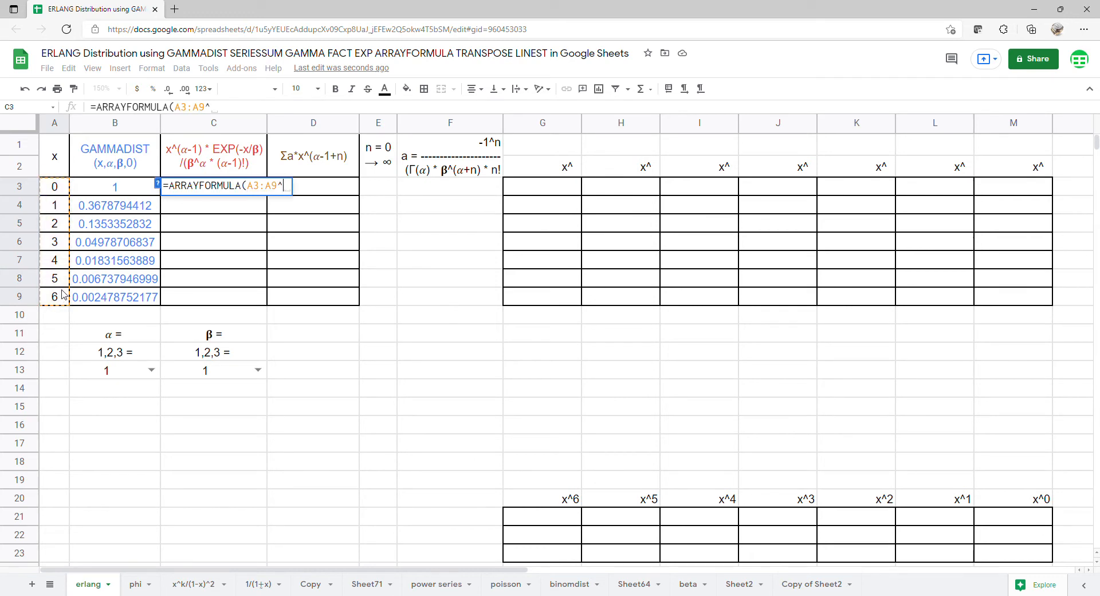
{"action": "type", "text": "("}
{"action": "left_click", "coordinate": [84, 375]}
{"action": "type", "text": "-1"}
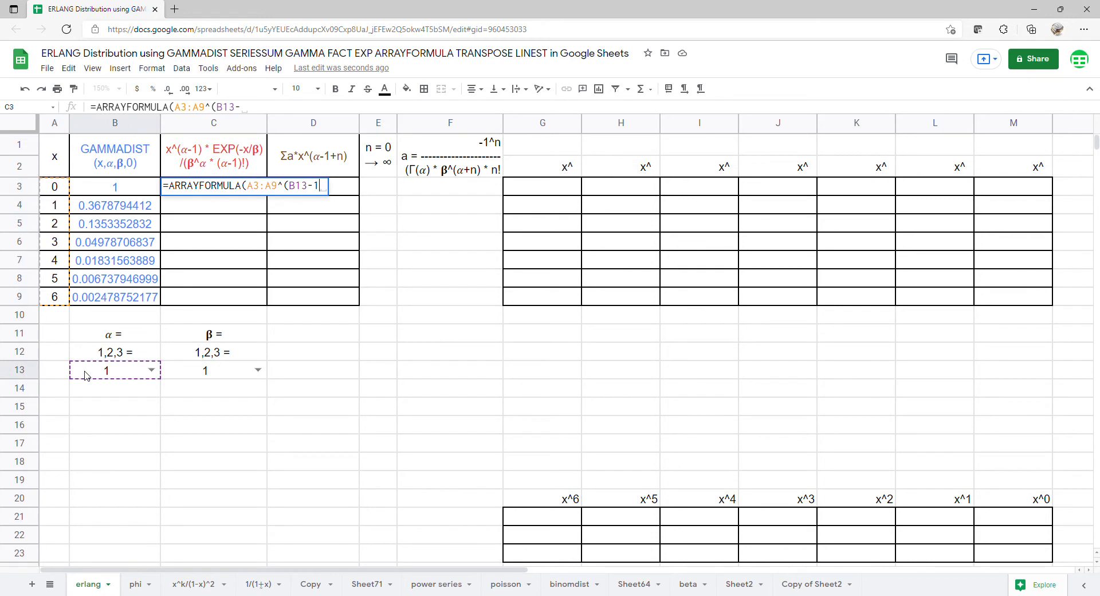
{"action": "type", "text": ")*"}
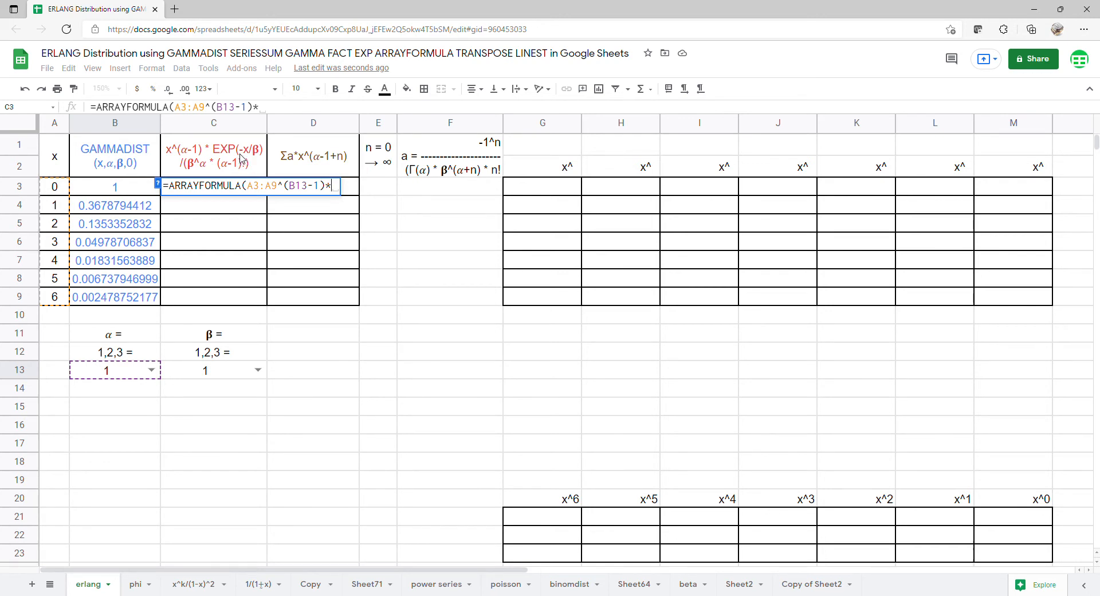
Step: Add the exponential factor EXP(-A3:A9/C13) to the formula in C3
{"action": "type", "text": "EXP("}
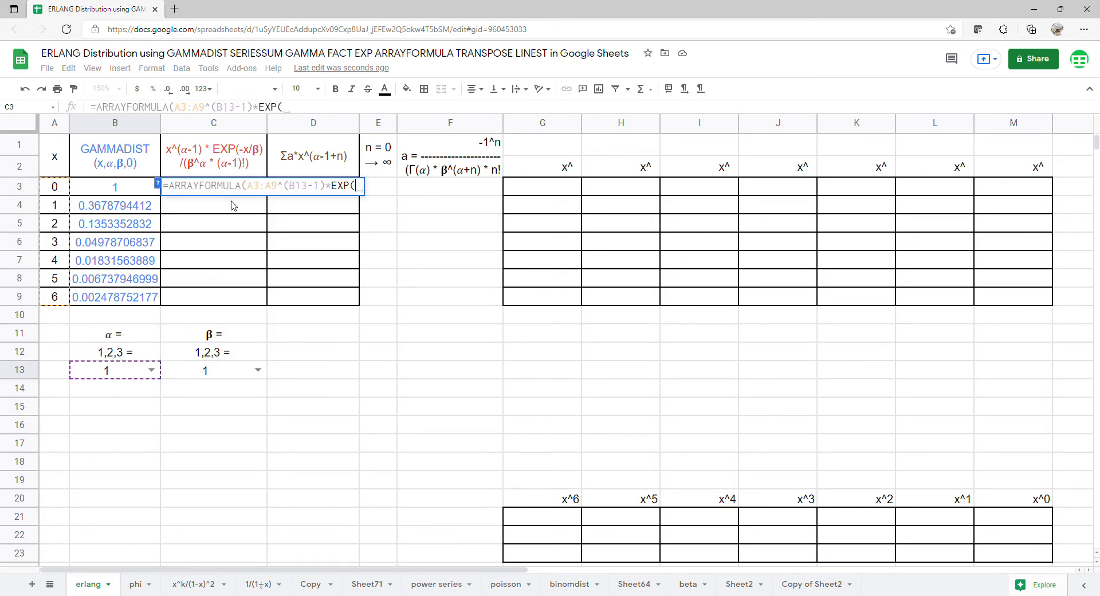
{"action": "type", "text": "-"}
{"action": "left_click_drag", "start_coordinate": [68, 191], "coordinate": [67, 304]}
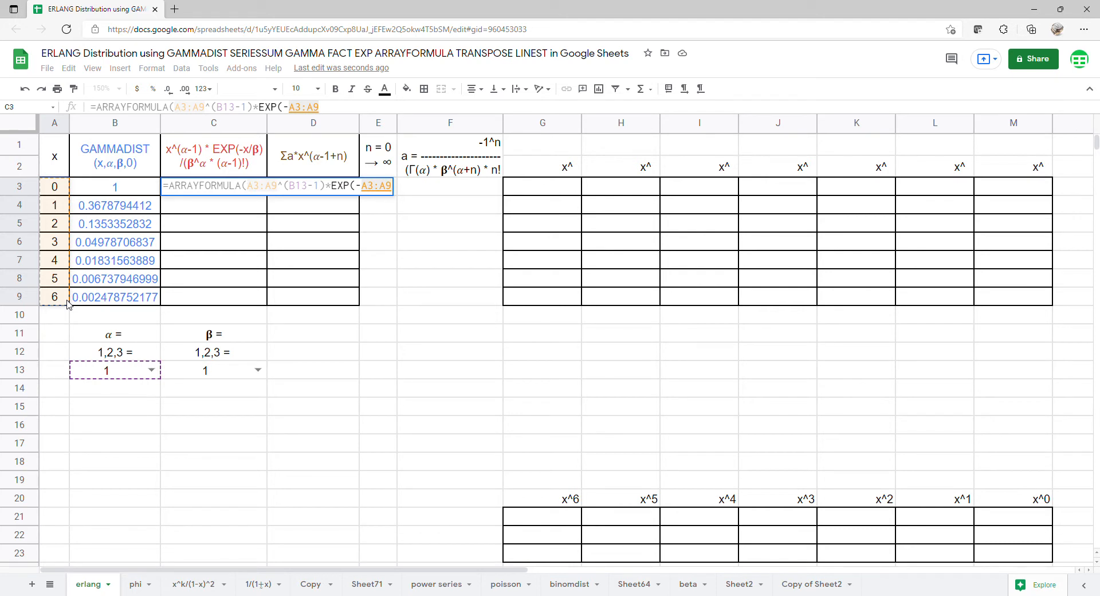
{"action": "type", "text": "/"}
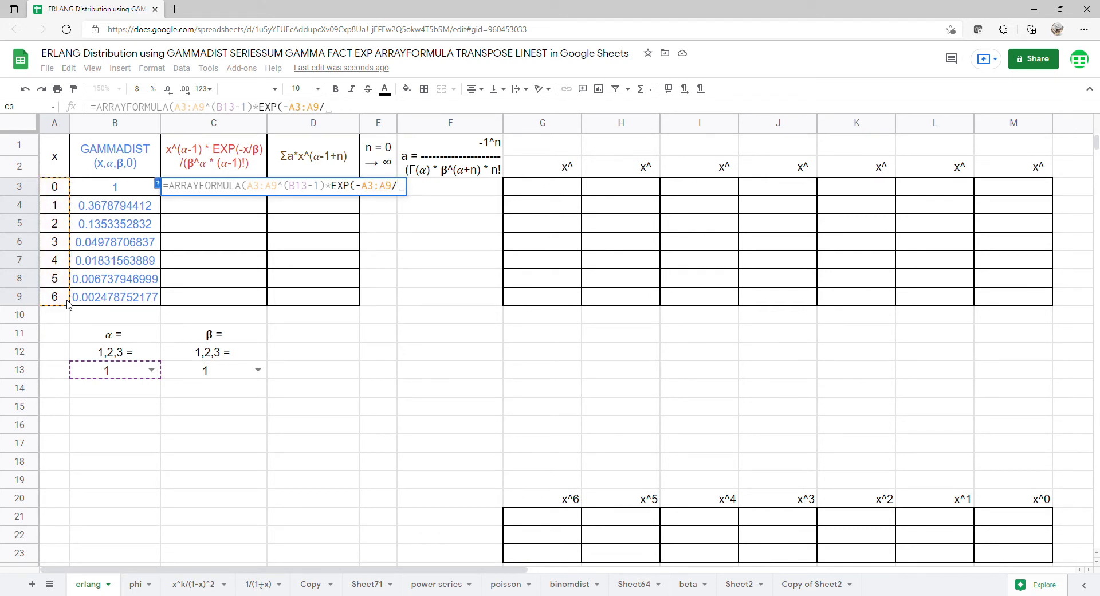
{"action": "left_click", "coordinate": [188, 370]}
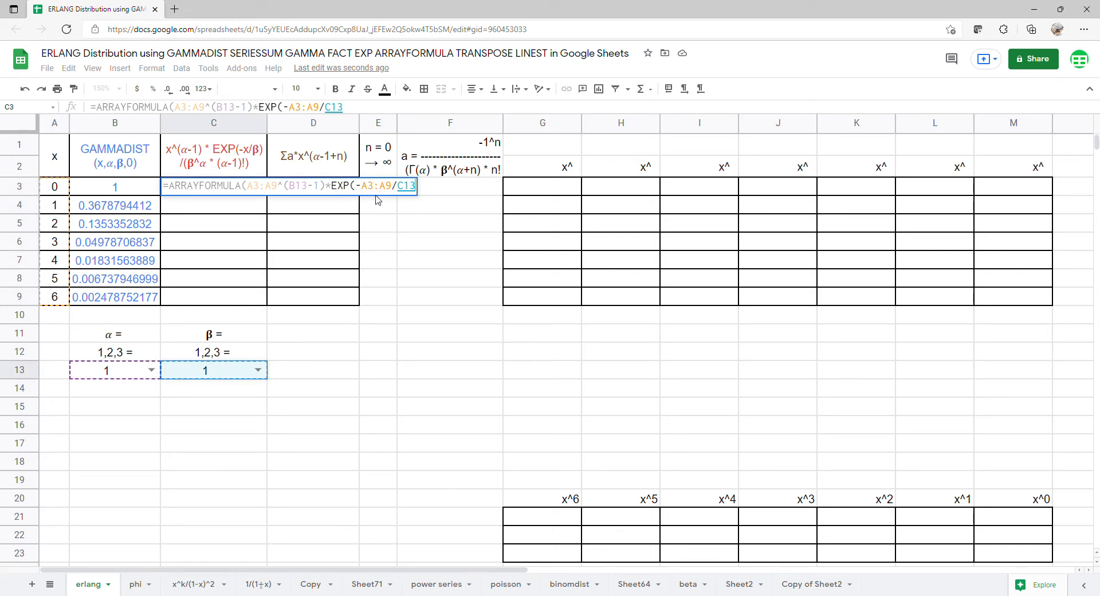
{"action": "type", "text": ")"}
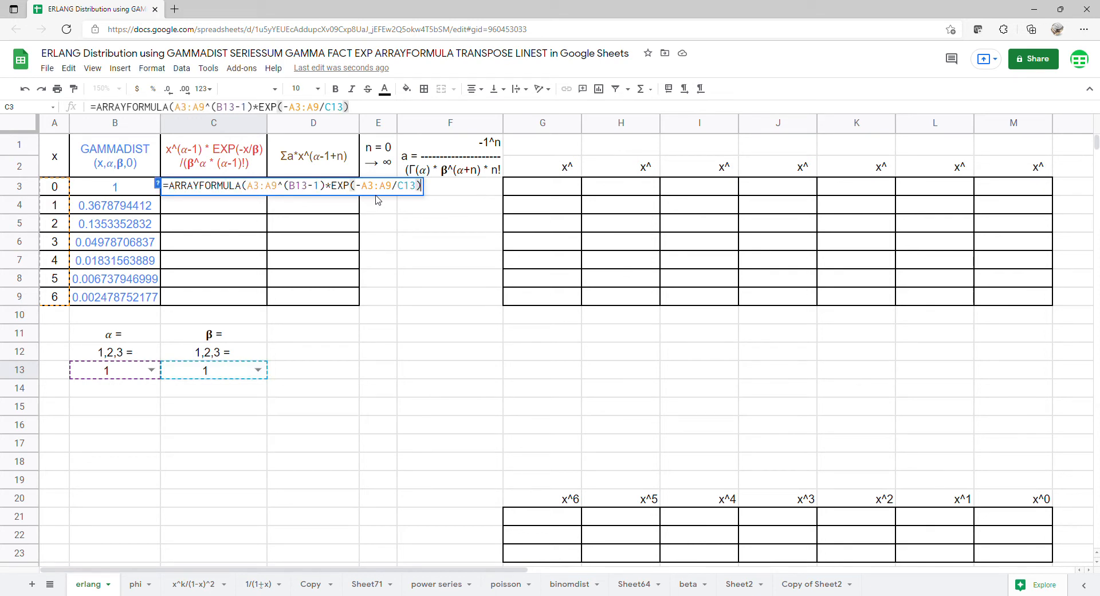
Step: Extend the formula in C3 with a division by an opened bracket containing C13^B13 followed by a multiplication sign
{"action": "type", "text": "/"}
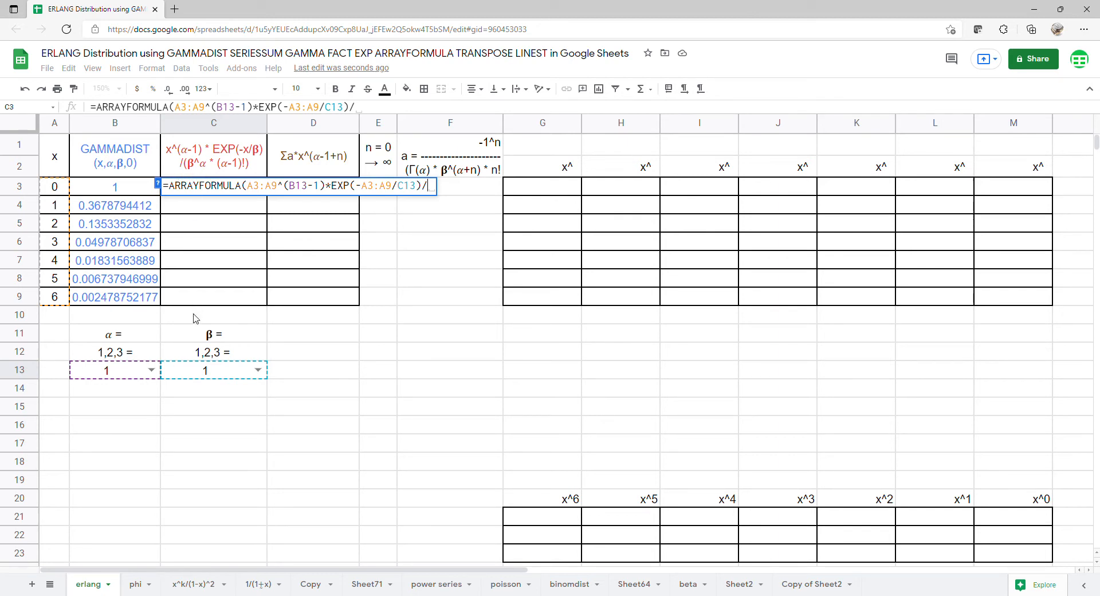
{"action": "type", "text": "("}
{"action": "left_click", "coordinate": [195, 370]}
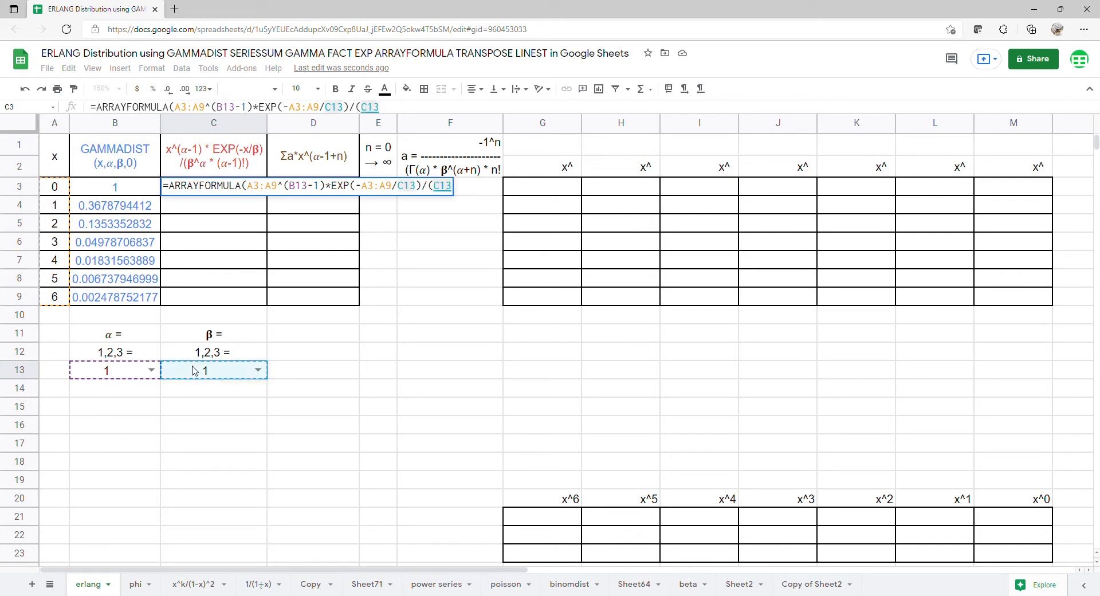
{"action": "type", "text": "^"}
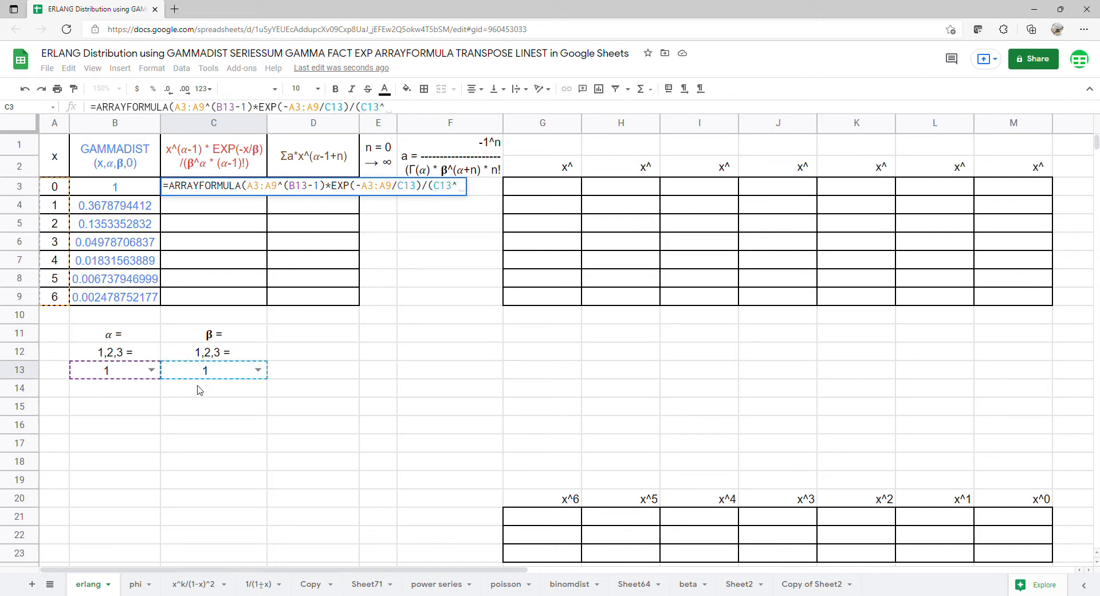
{"action": "left_click", "coordinate": [138, 373]}
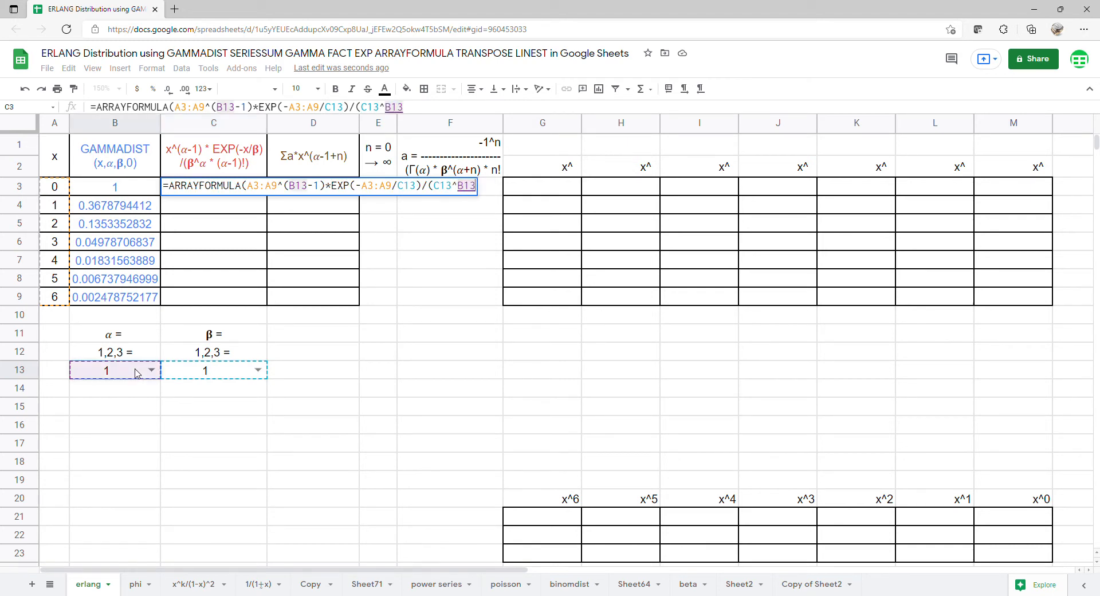
{"action": "type", "text": "*"}
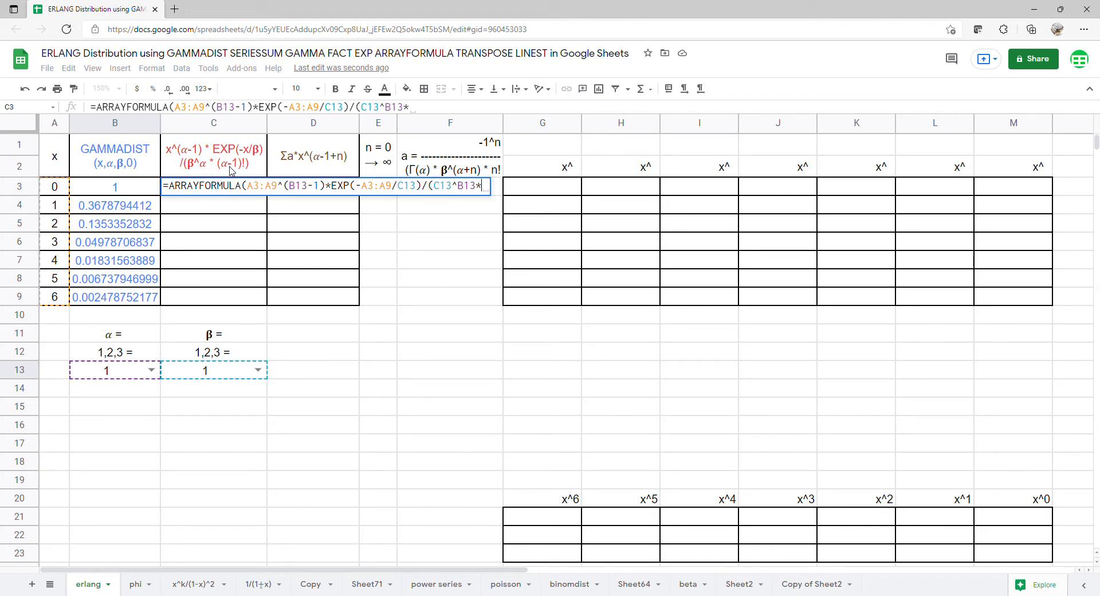
Step: Finish the denominator in C3 with the factorial FACT(B13-1) and enter the formula
{"action": "type", "text": "fa"}
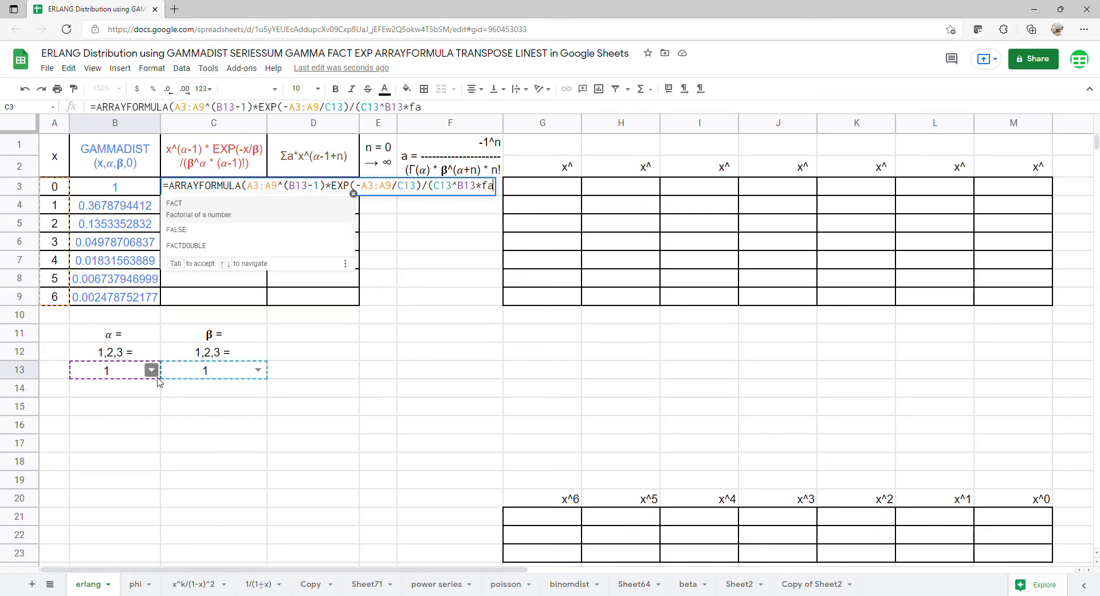
{"action": "left_click", "coordinate": [229, 210]}
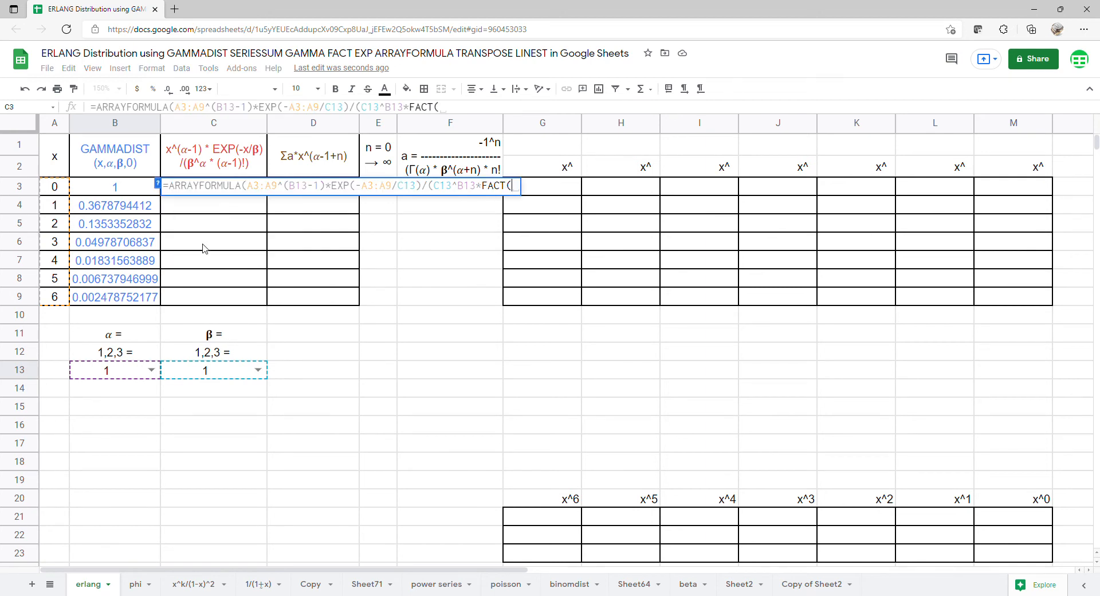
{"action": "left_click", "coordinate": [128, 371]}
{"action": "type", "text": "-1"}
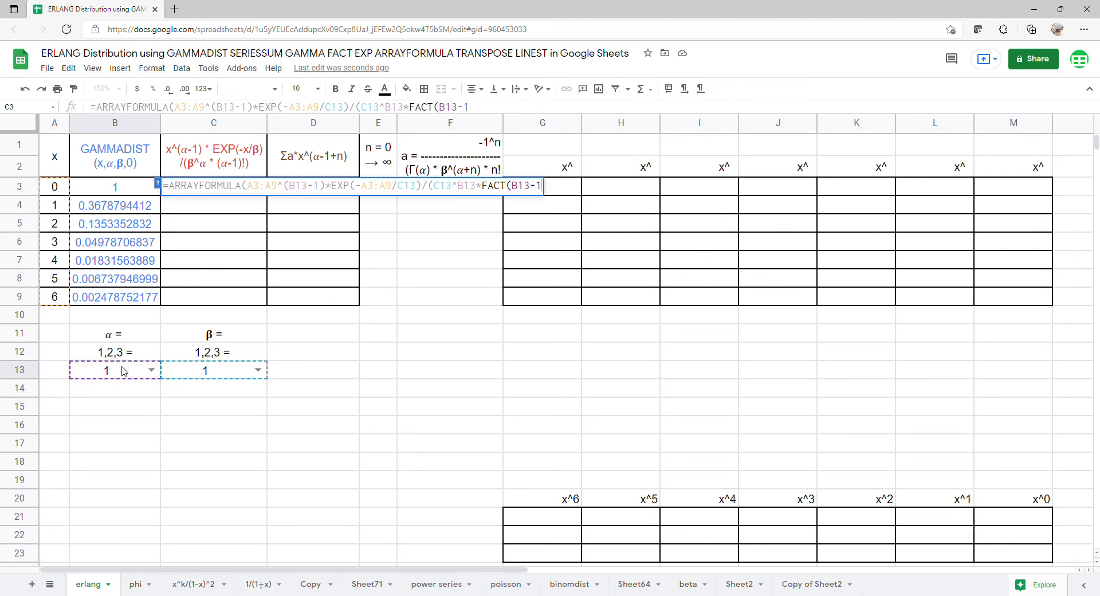
{"action": "key", "text": "Return"}
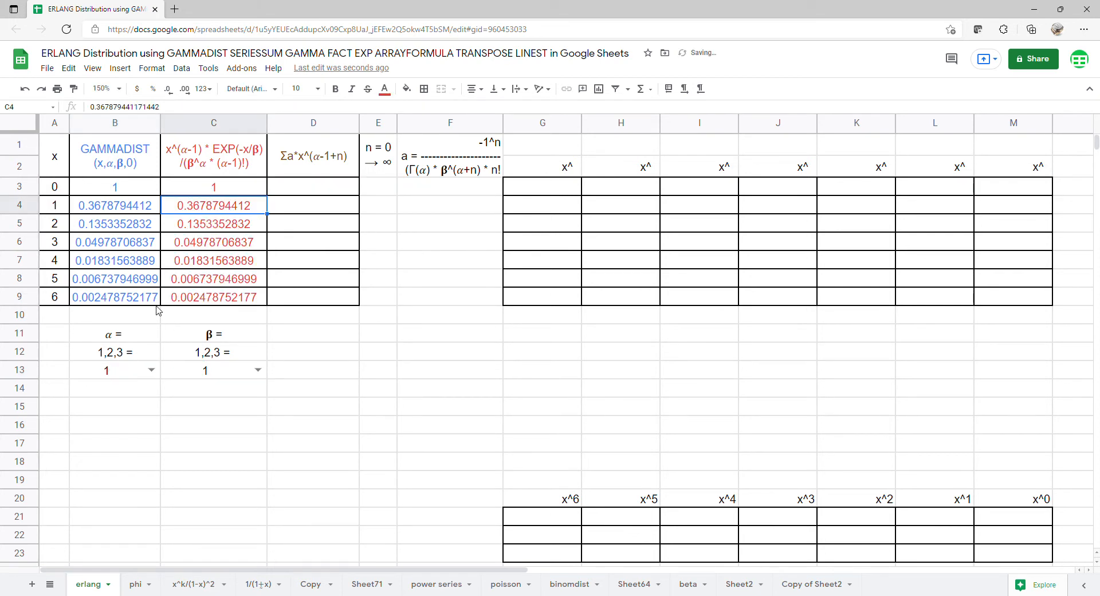
Step: Compare the GAMMADIST results in column B with the explicit formula results in column C for x from 0 to 6
{"action": "left_click_drag", "start_coordinate": [139, 188], "coordinate": [201, 299]}
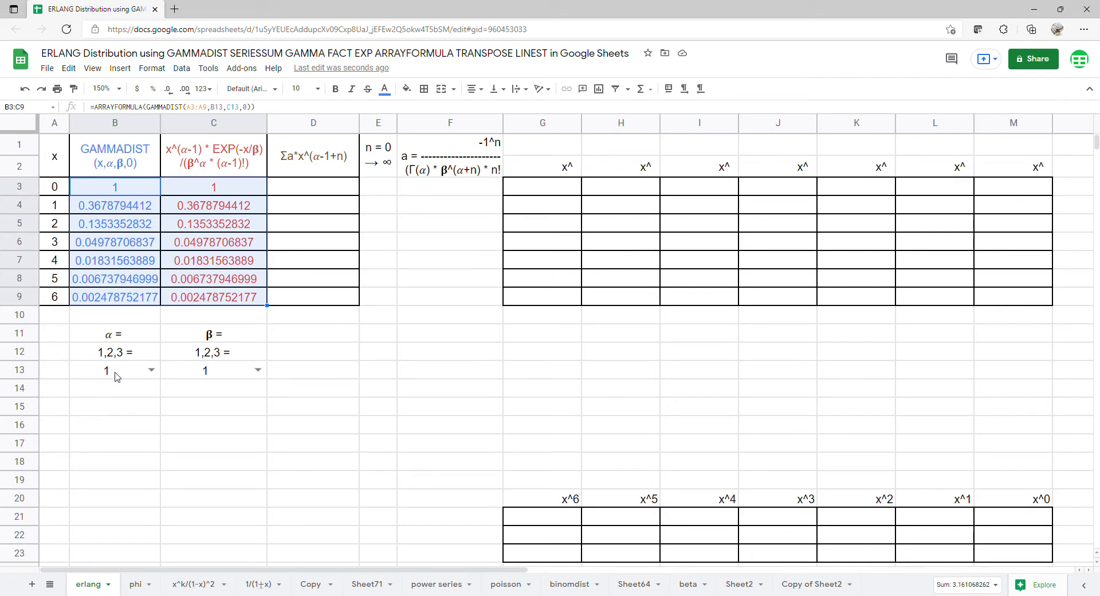
{"action": "left_click", "coordinate": [153, 167]}
{"action": "left_click_drag", "start_coordinate": [153, 184], "coordinate": [226, 302]}
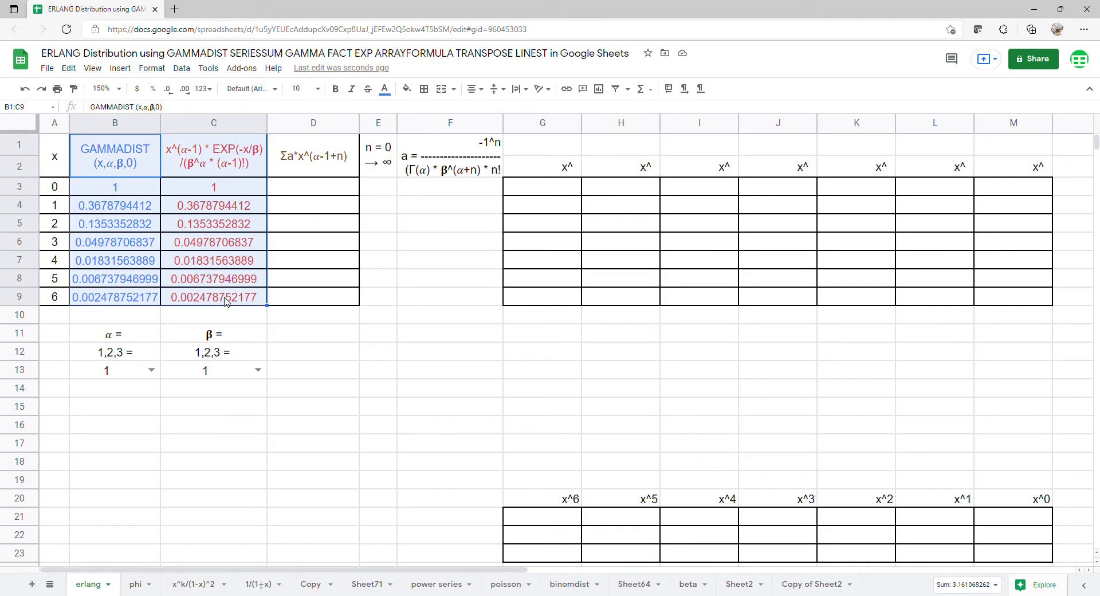
{"action": "left_click", "coordinate": [338, 194]}
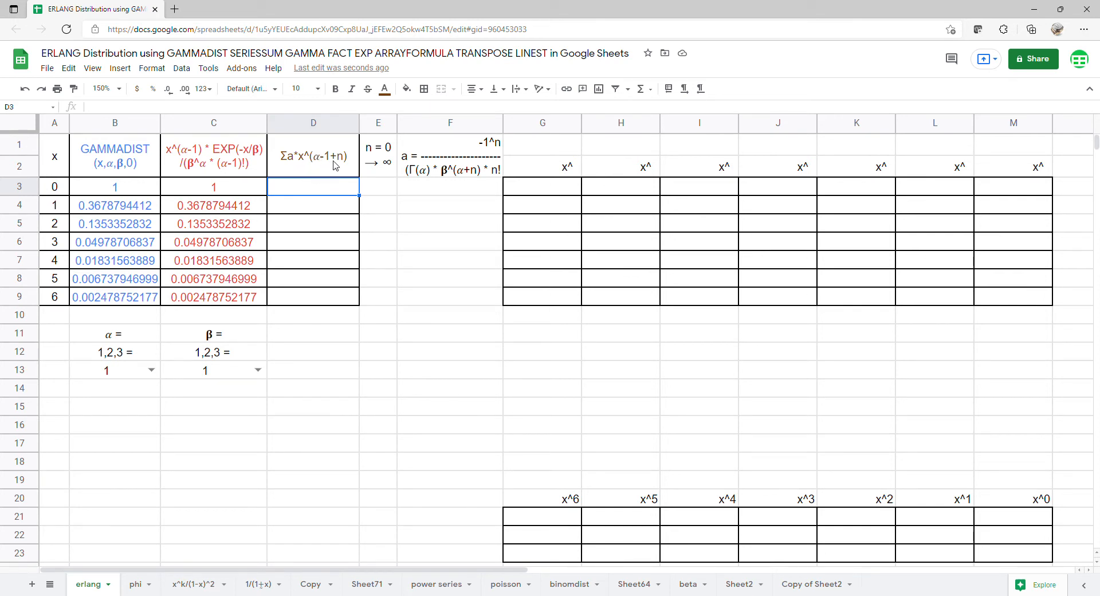
Step: Enter 0 in cell E3 as the starting value of n
{"action": "left_click", "coordinate": [377, 190]}
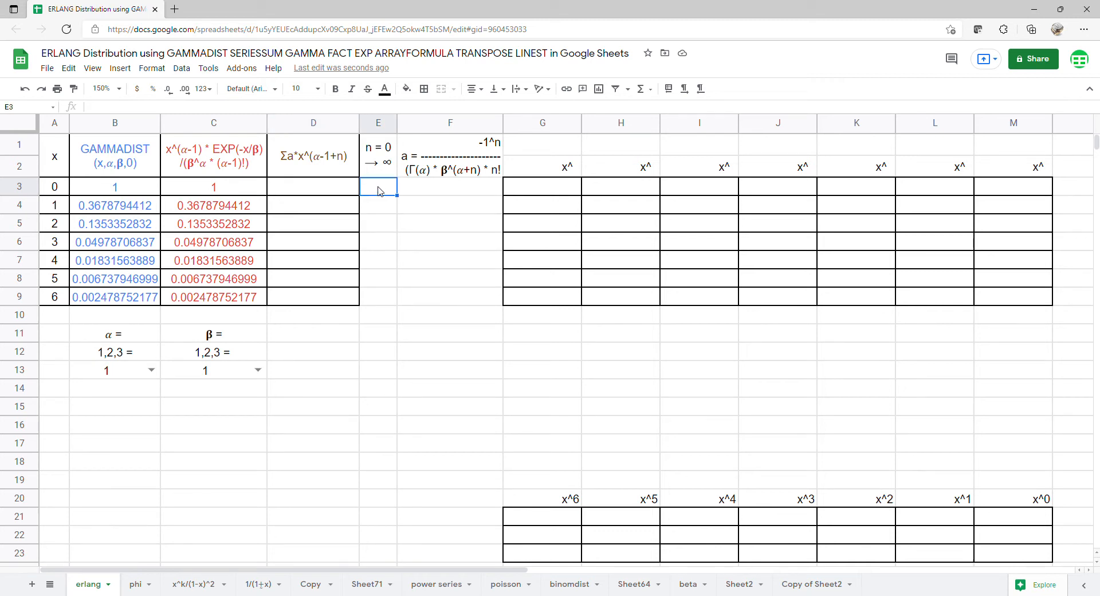
{"action": "type", "text": "0"}
{"action": "key", "text": "Return"}
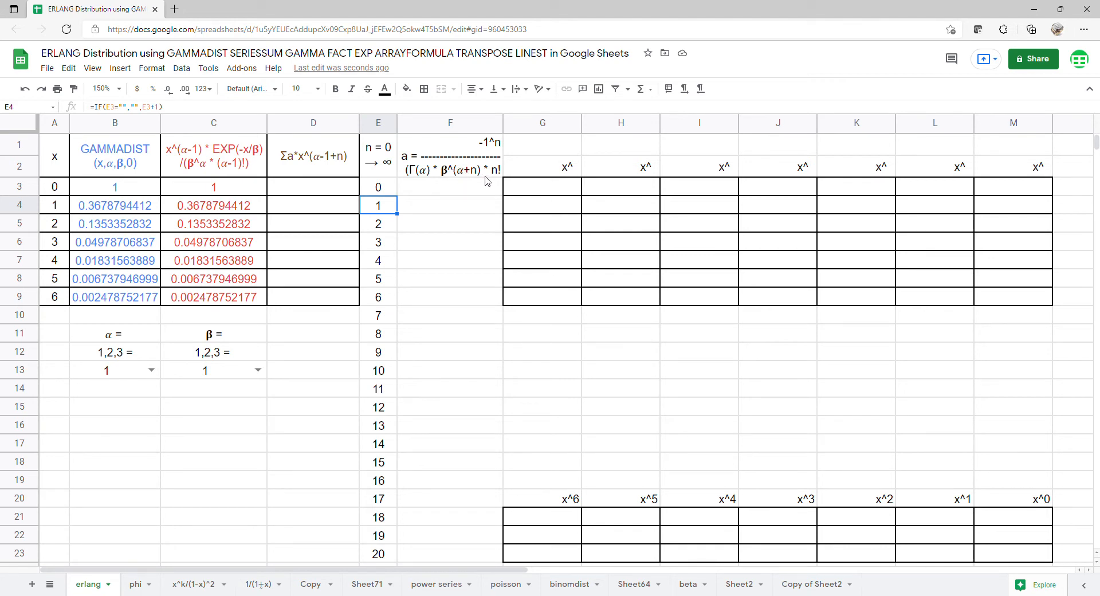
Step: Start an ARRAYFORMULA in cell F3 with the sign term -1^E3:E23 as the coefficient's numerator
{"action": "left_click", "coordinate": [477, 193]}
{"action": "type", "text": "=arr"}
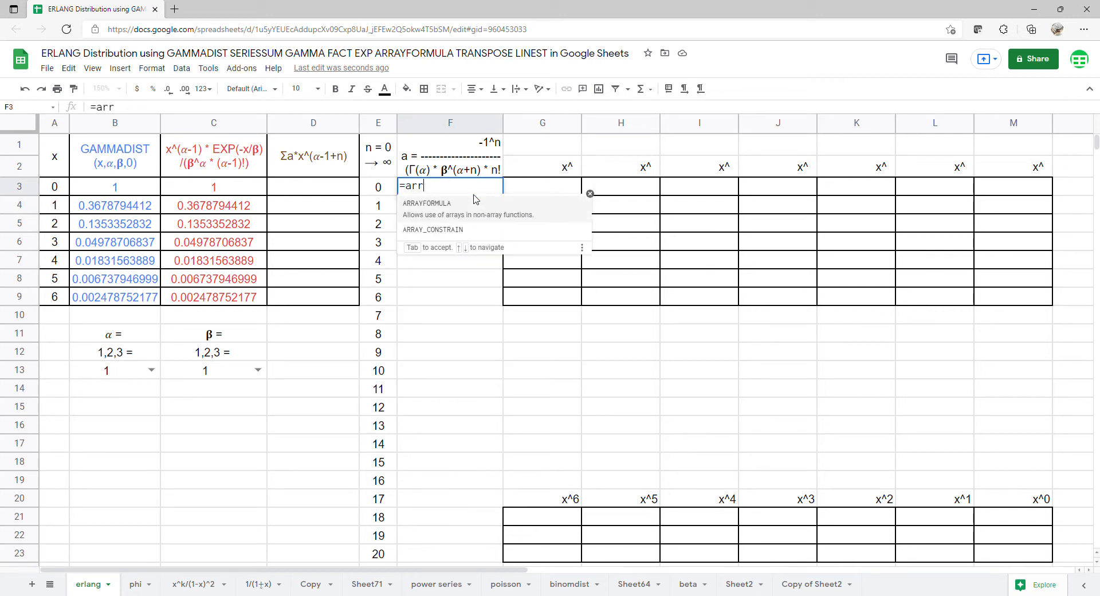
{"action": "key", "text": "Tab"}
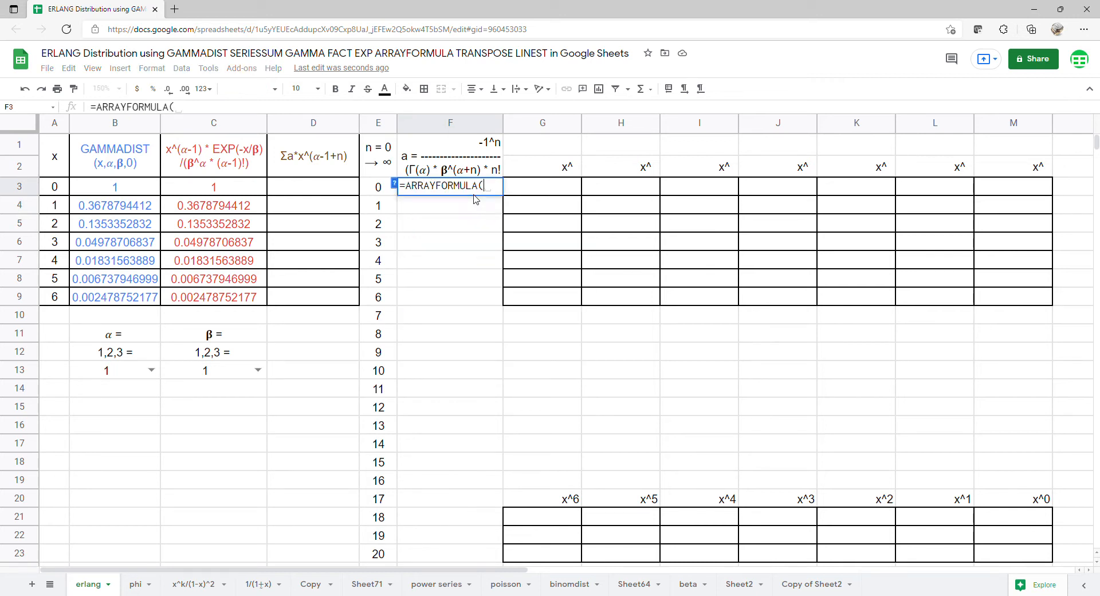
{"action": "type", "text": "-1"}
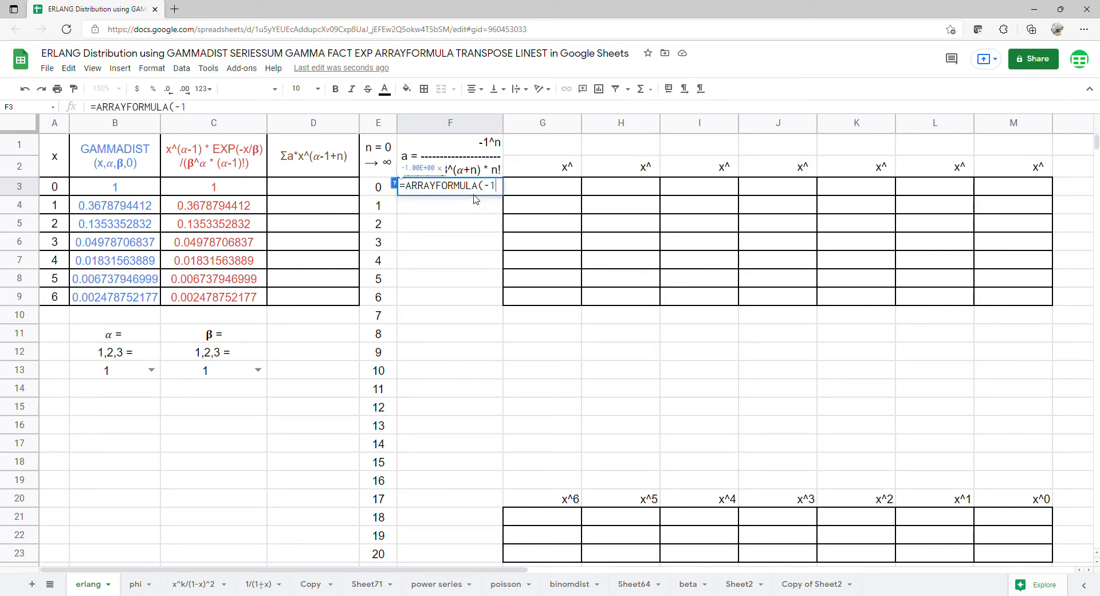
{"action": "type", "text": "^"}
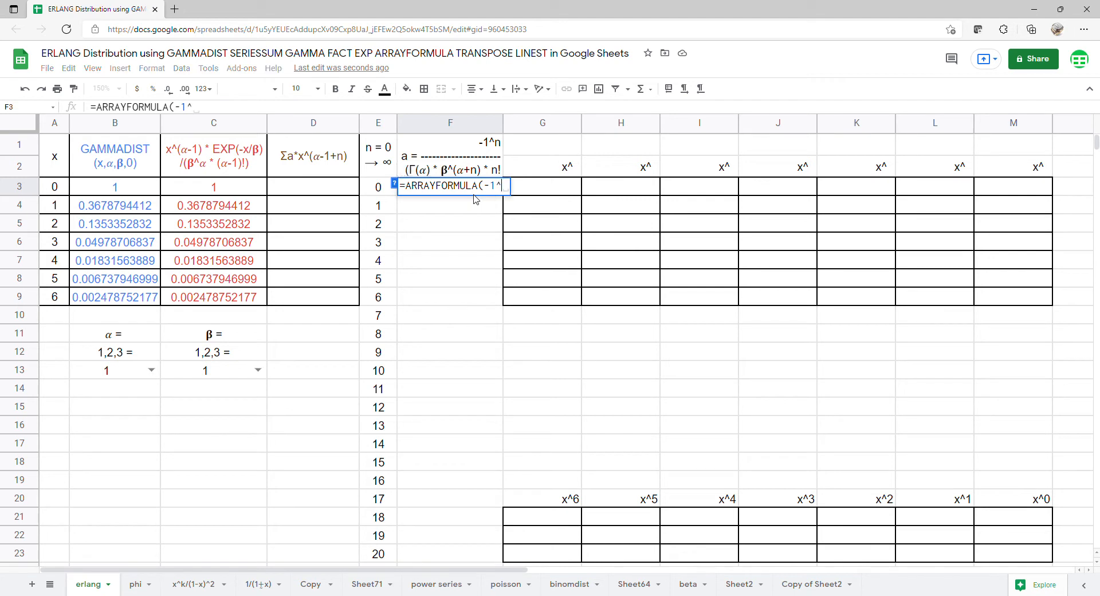
{"action": "left_click_drag", "start_coordinate": [383, 193], "coordinate": [383, 556]}
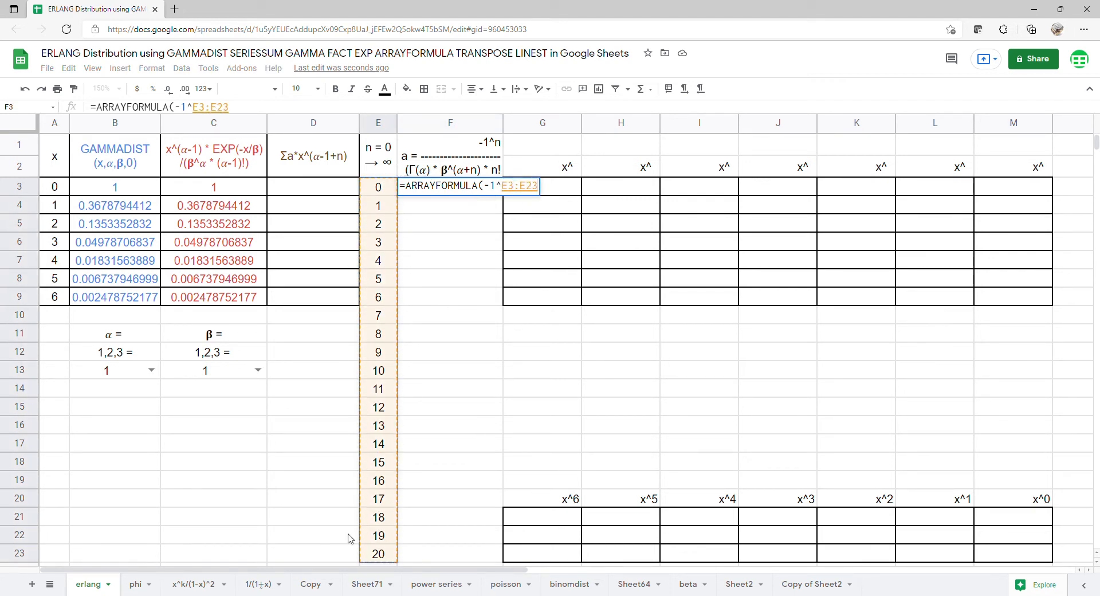
Step: Add a division by an opened bracket to the F3 formula, beginning the denominator with GAMMA(B13) and a multiplication sign
{"action": "type", "text": "/("}
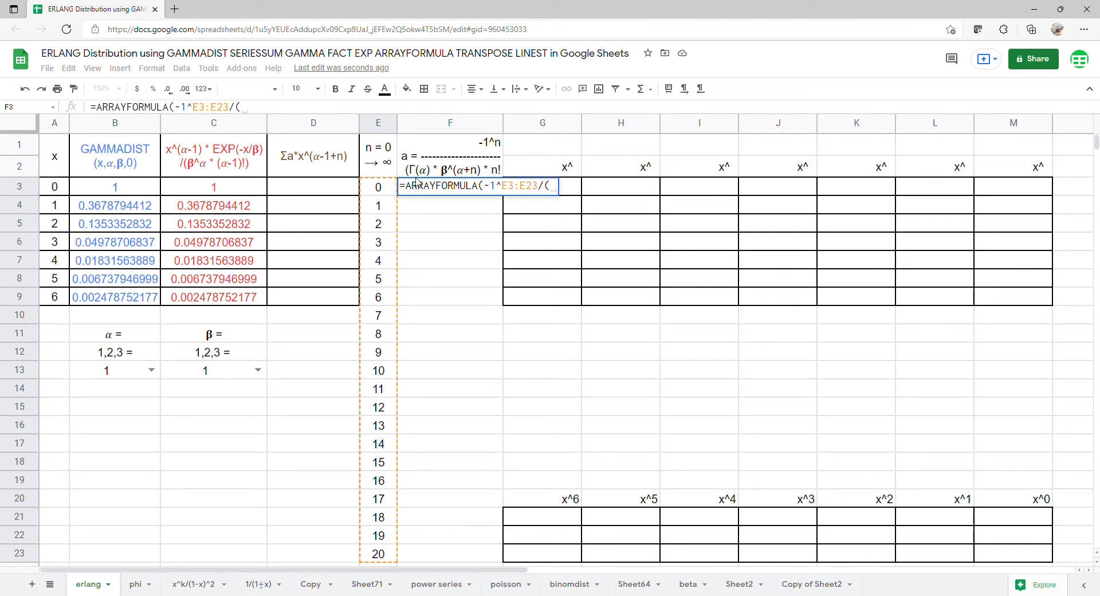
{"action": "type", "text": "GAMMA("}
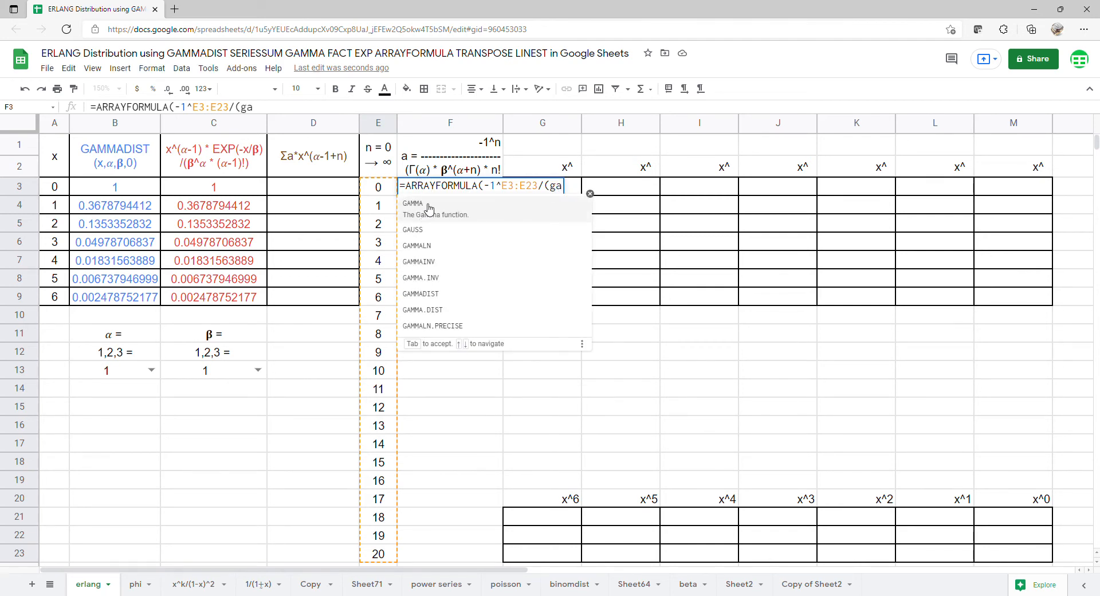
{"action": "left_click", "coordinate": [107, 372]}
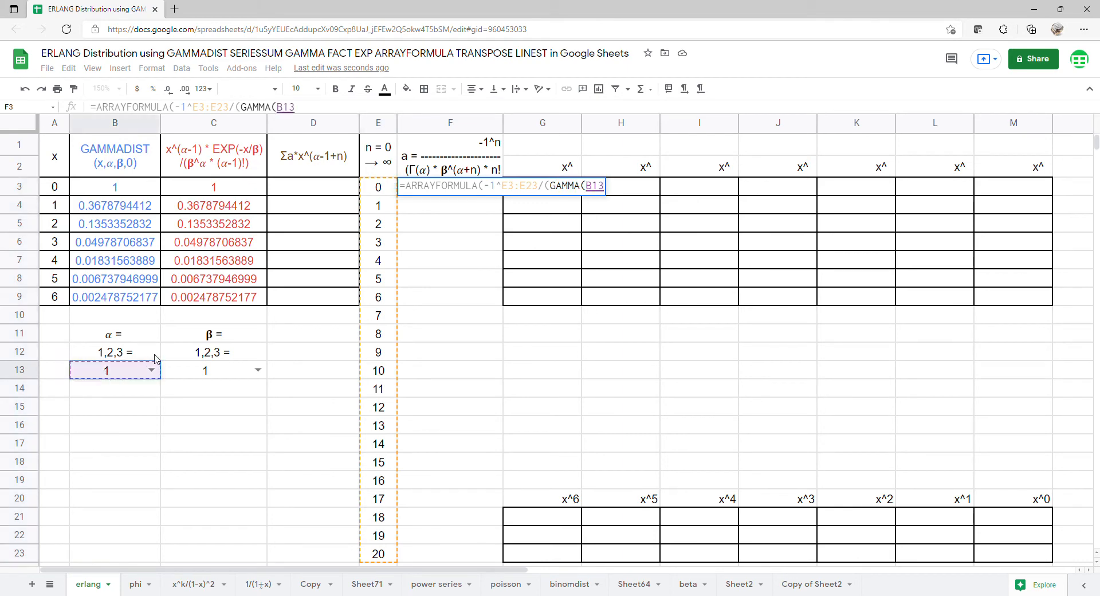
{"action": "type", "text": "*"}
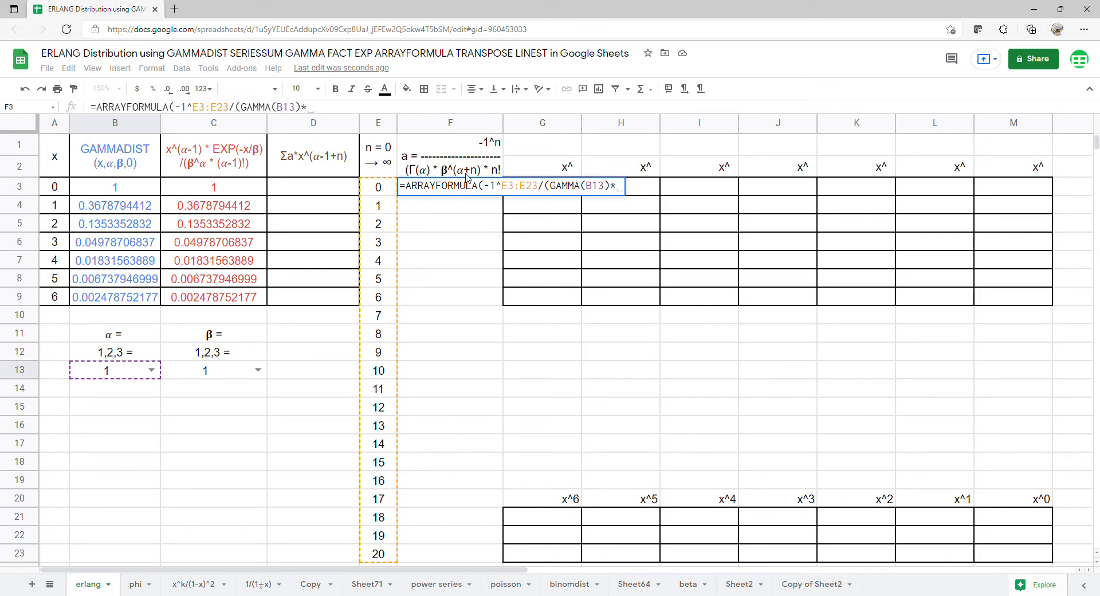
Step: Add the power term C13^(B13+E3:E23) to the denominator in F3, followed by a multiplication sign
{"action": "left_click", "coordinate": [229, 369]}
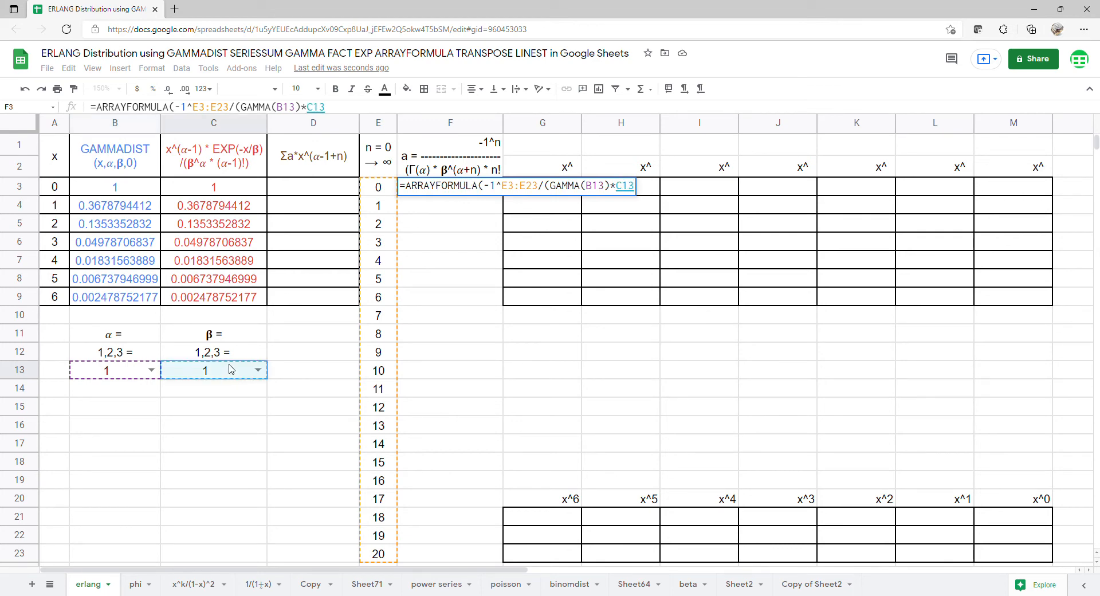
{"action": "type", "text": "^("}
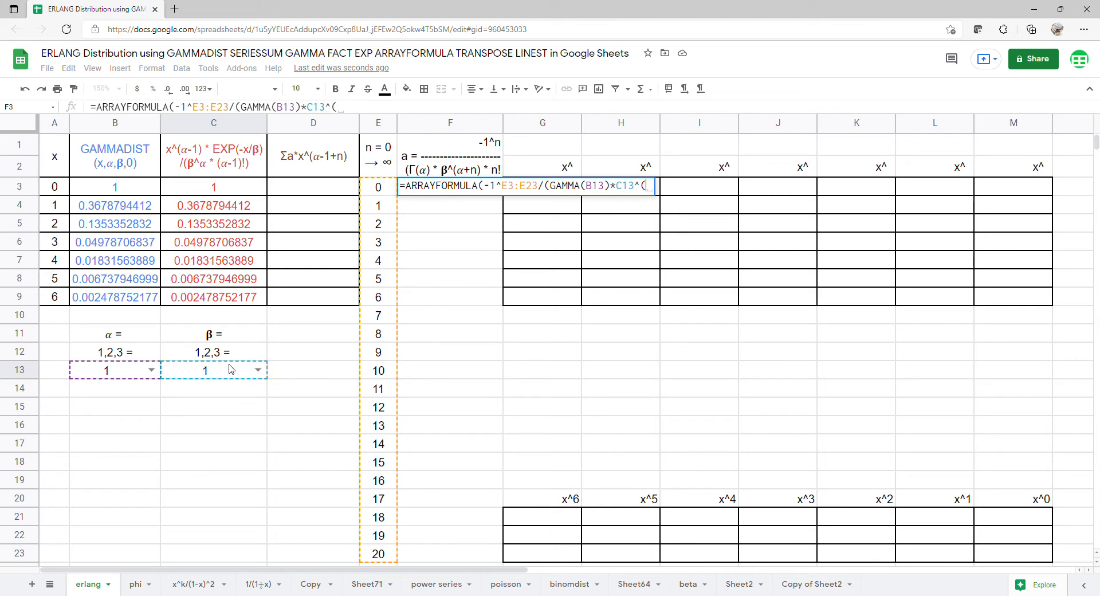
{"action": "left_click", "coordinate": [138, 381]}
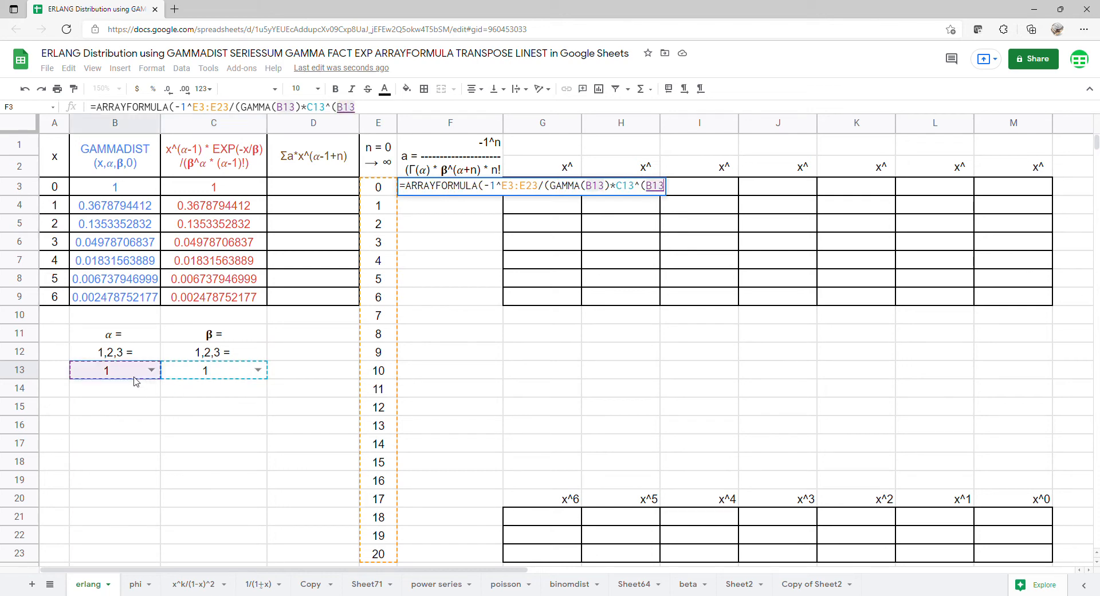
{"action": "type", "text": "+"}
{"action": "left_click_drag", "start_coordinate": [380, 189], "coordinate": [371, 557]}
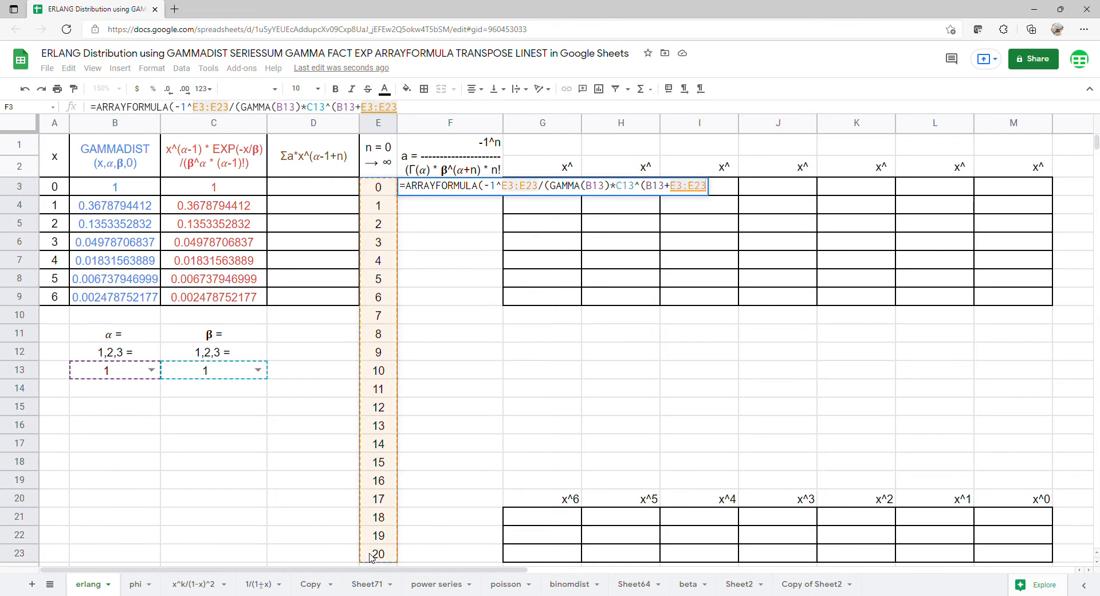
{"action": "type", "text": ")*"}
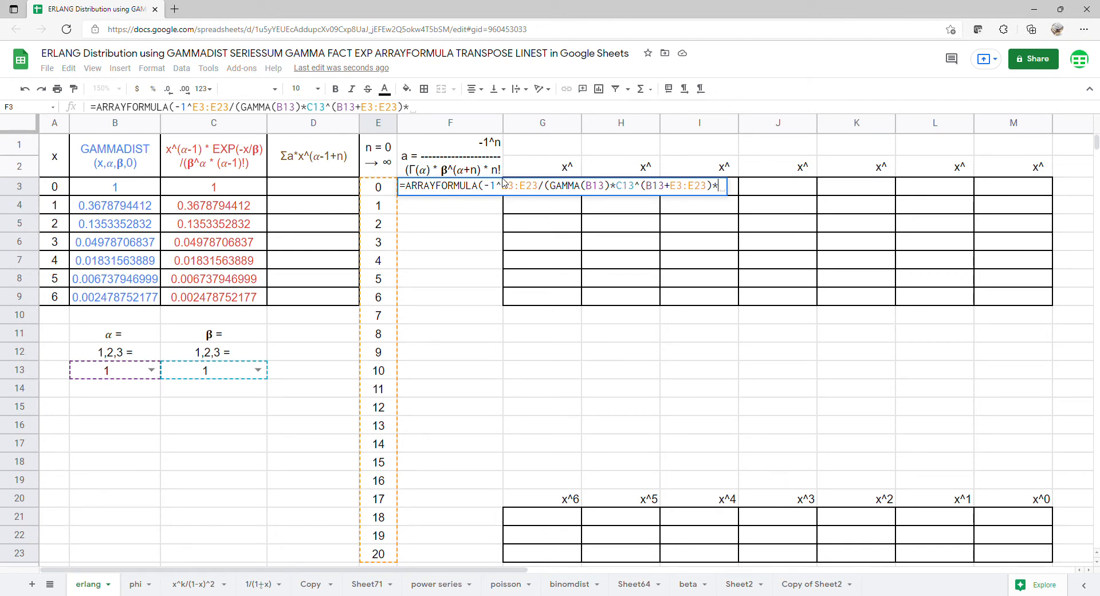
Step: Finish the coefficient formula in F3 with FACT(E3:E23) and enter it
{"action": "type", "text": "fa"}
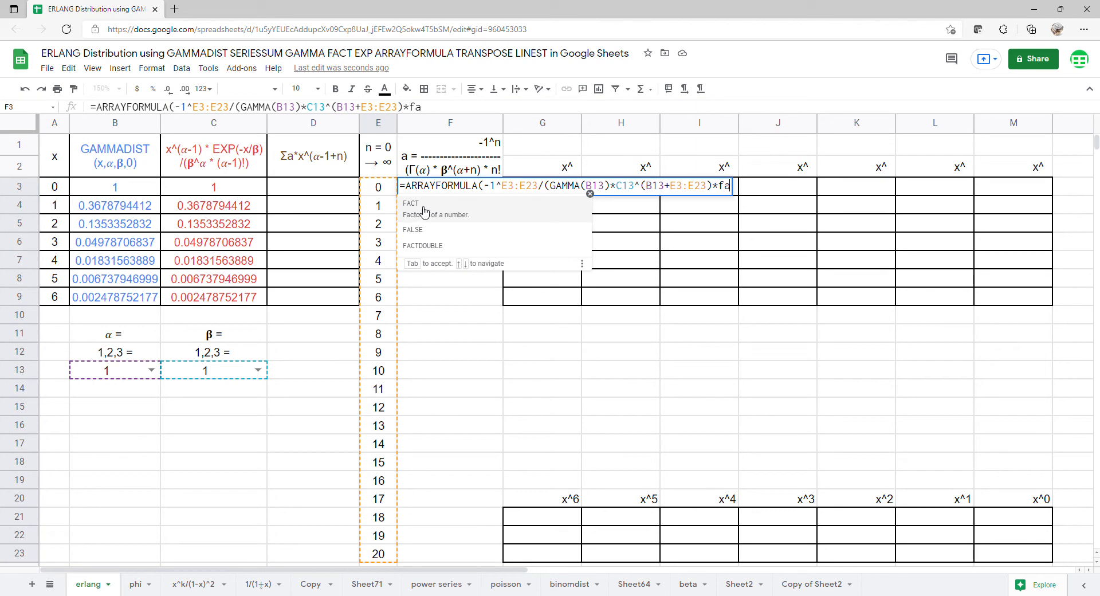
{"action": "left_click", "coordinate": [412, 210]}
{"action": "left_click_drag", "start_coordinate": [372, 198], "coordinate": [373, 553]}
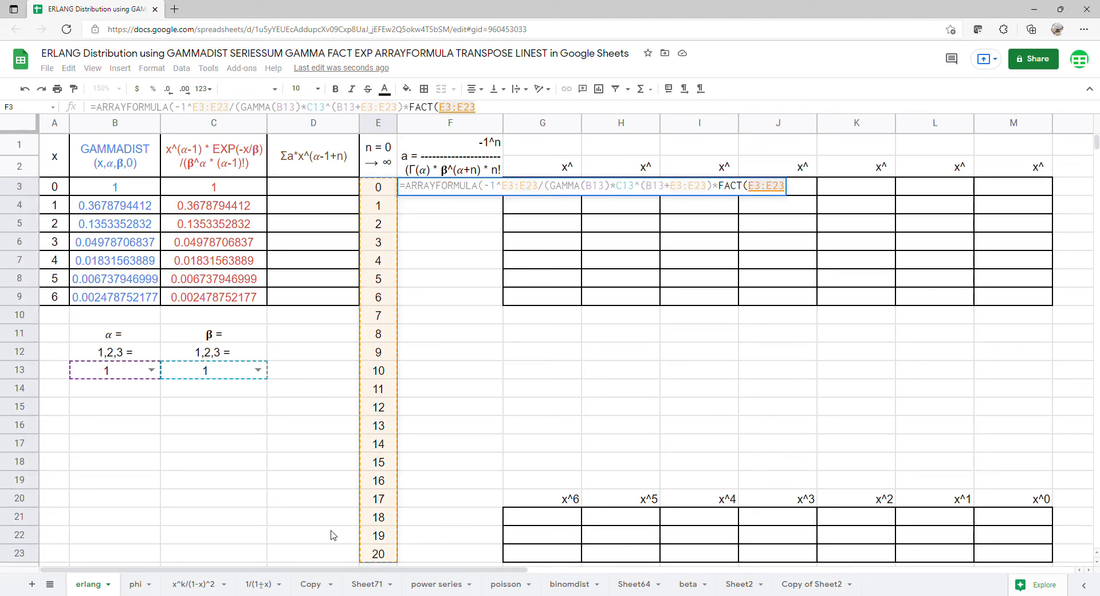
{"action": "key", "text": "Return"}
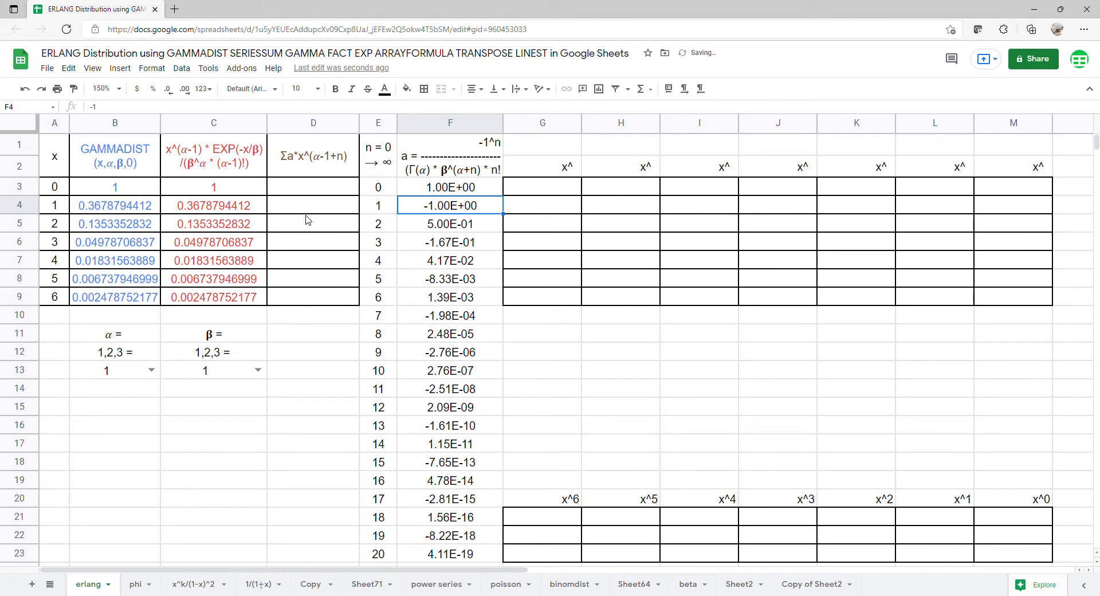
Step: Start an ARRAYFORMULA with SERIESSUM in cell D3, using A3:A9 as the x argument
{"action": "left_click", "coordinate": [310, 193]}
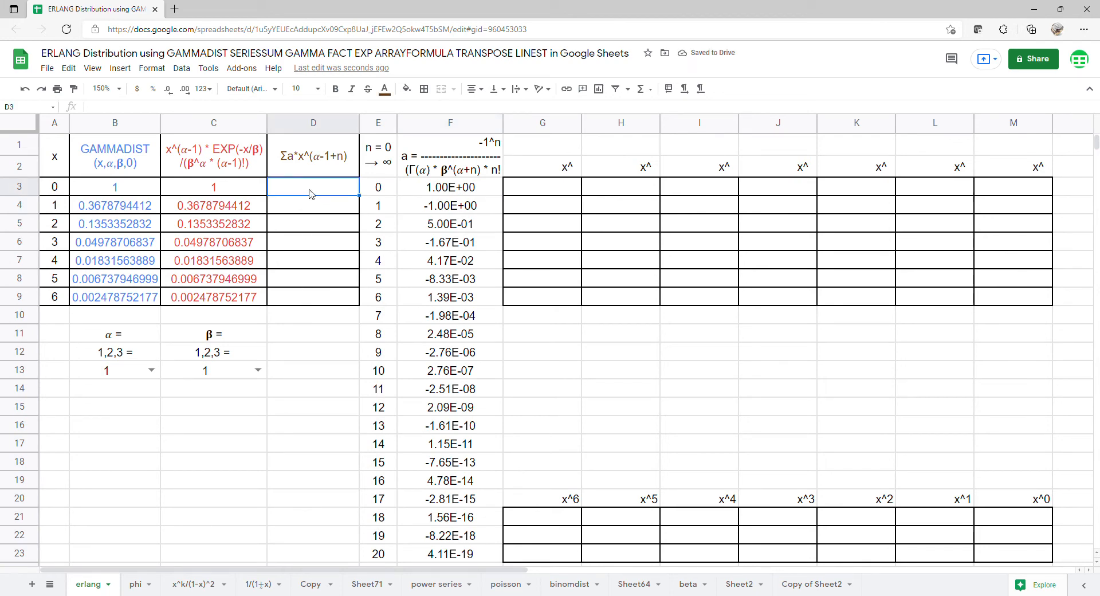
{"action": "type", "text": "=arr"}
{"action": "key", "text": "Tab"}
{"action": "type", "text": "ser"}
{"action": "key", "text": "Tab"}
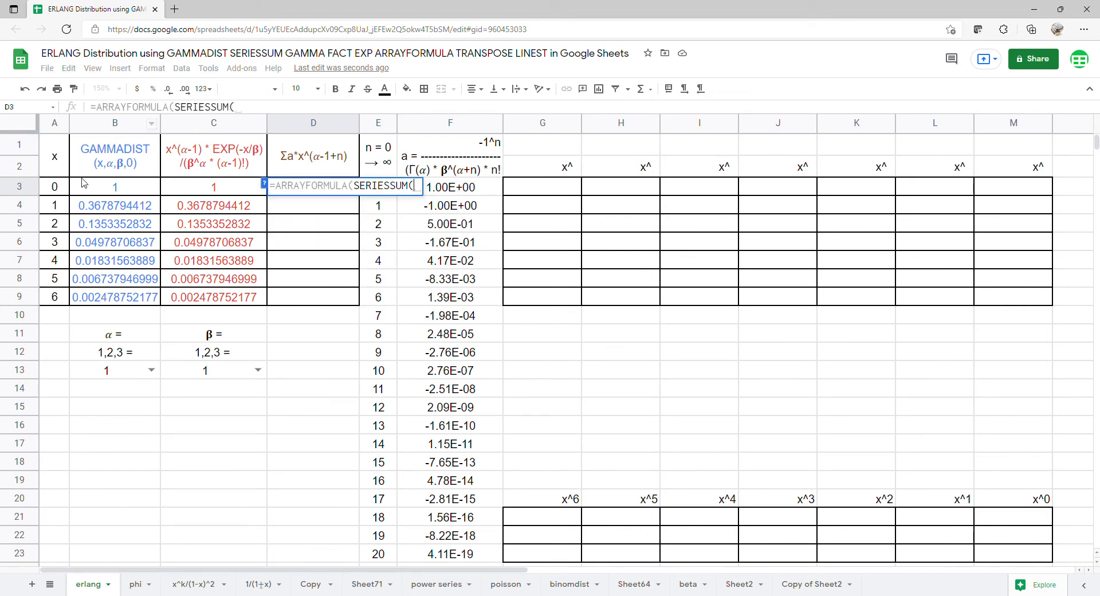
{"action": "left_click_drag", "start_coordinate": [65, 192], "coordinate": [60, 285]}
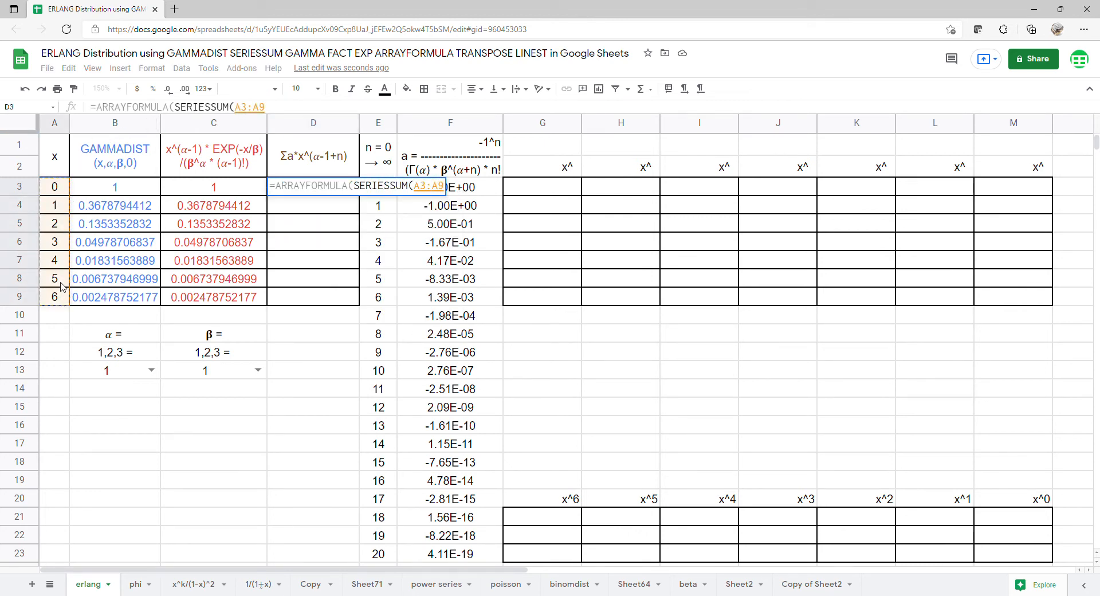
{"action": "type", "text": ","}
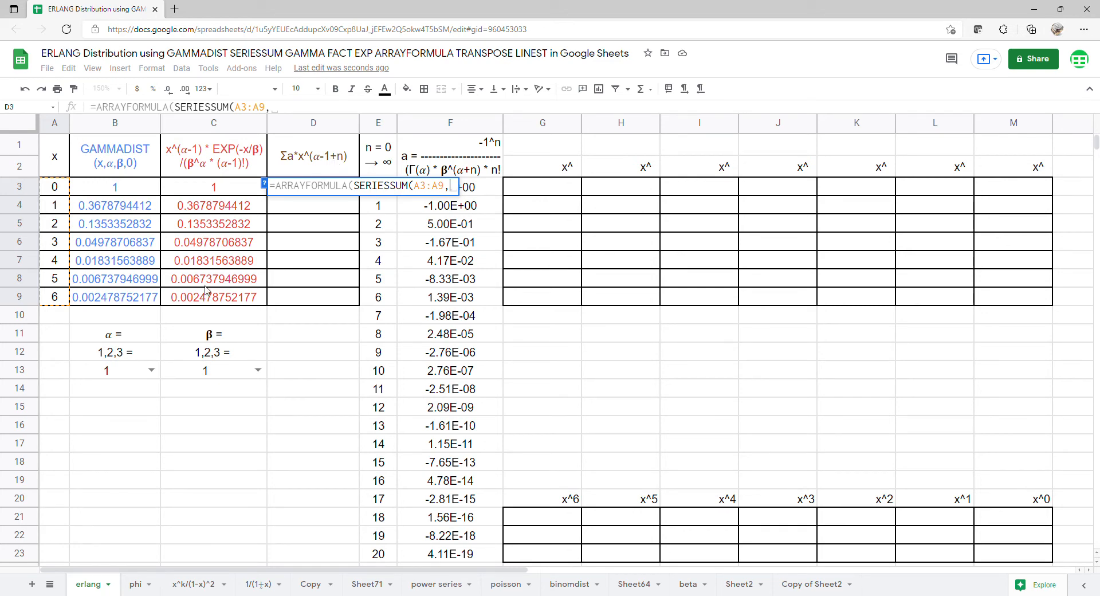
Step: Complete the SERIESSUM in D3 with initial exponent B13-1, step 1 and coefficients F3:F23, and enter the formula
{"action": "left_click", "coordinate": [129, 369]}
{"action": "type", "text": "-1"}
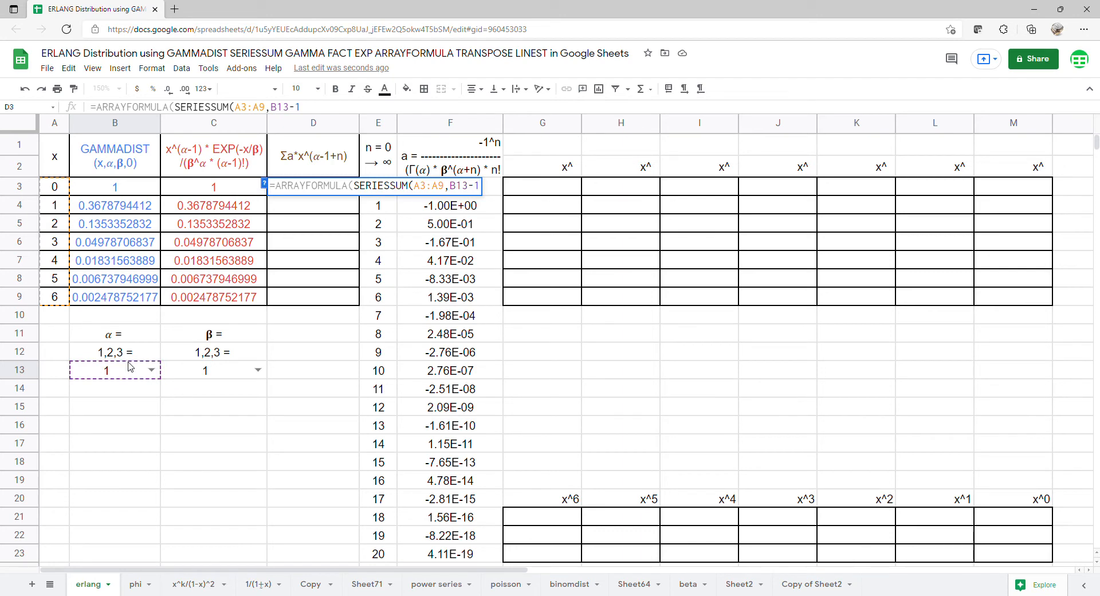
{"action": "type", "text": ","}
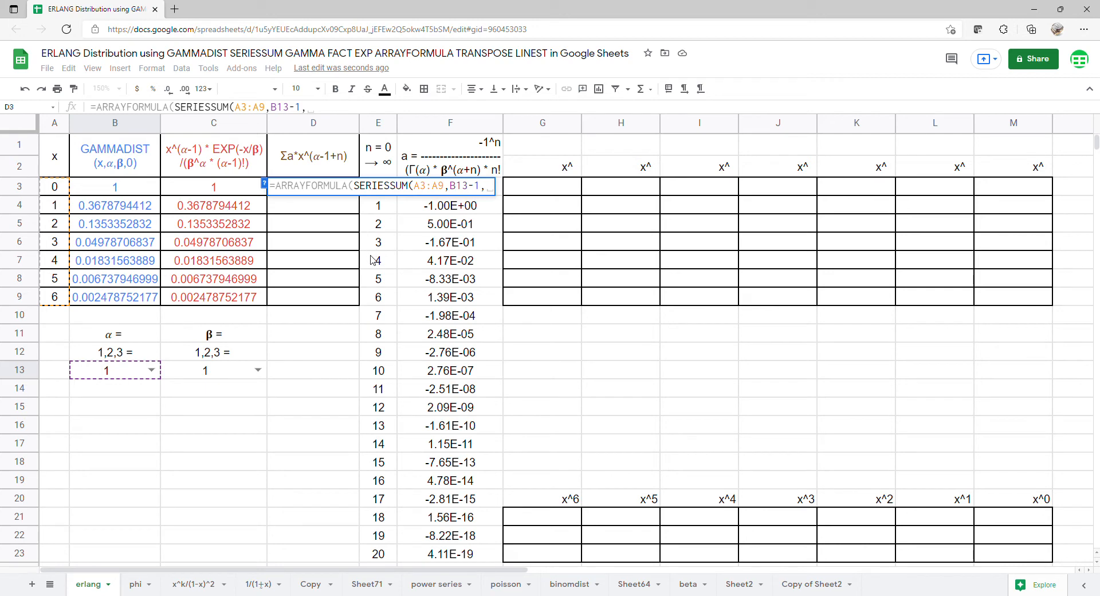
{"action": "type", "text": "1"}
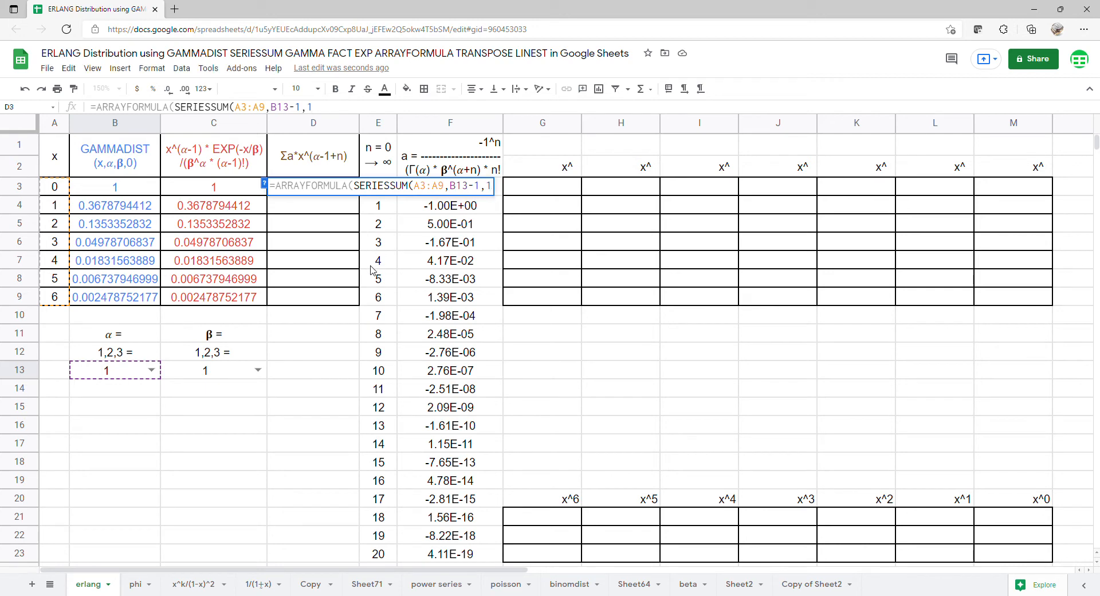
{"action": "type", "text": ","}
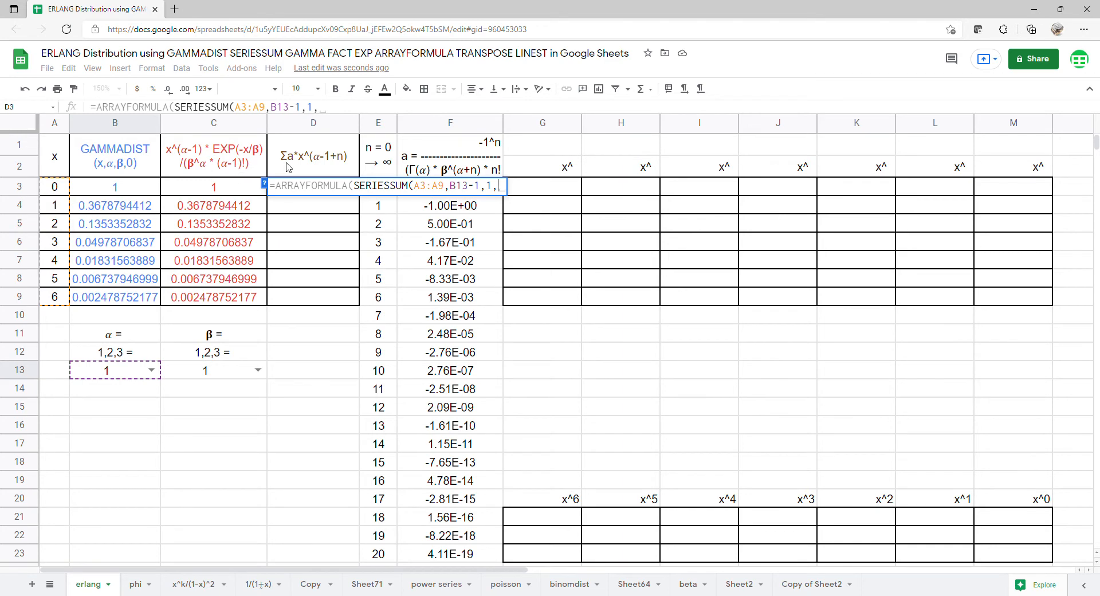
{"action": "left_click_drag", "start_coordinate": [468, 555], "coordinate": [493, 201]}
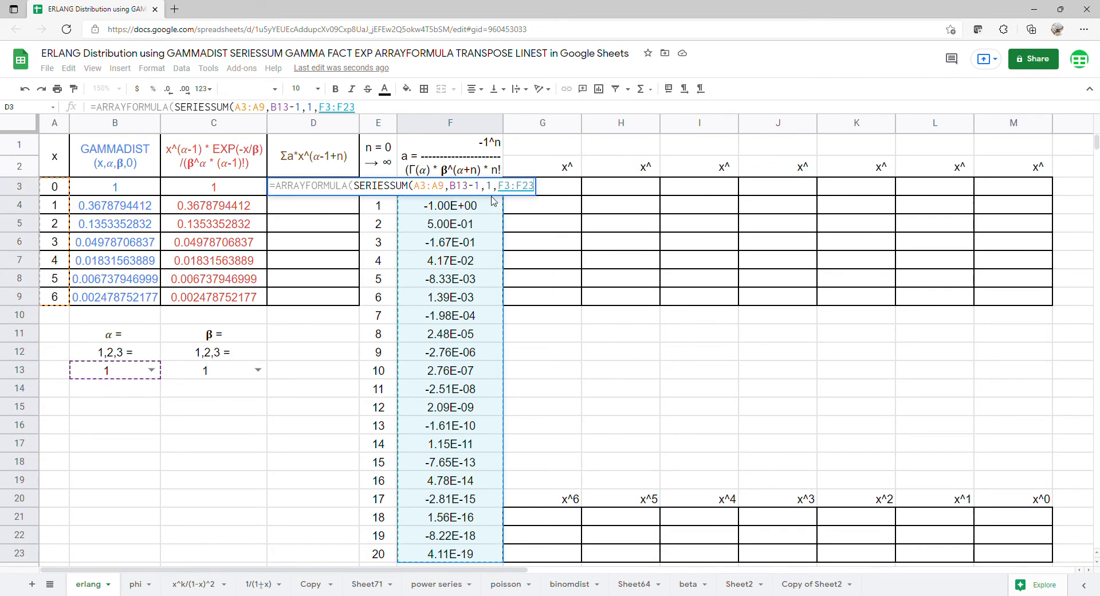
{"action": "key", "text": "Return"}
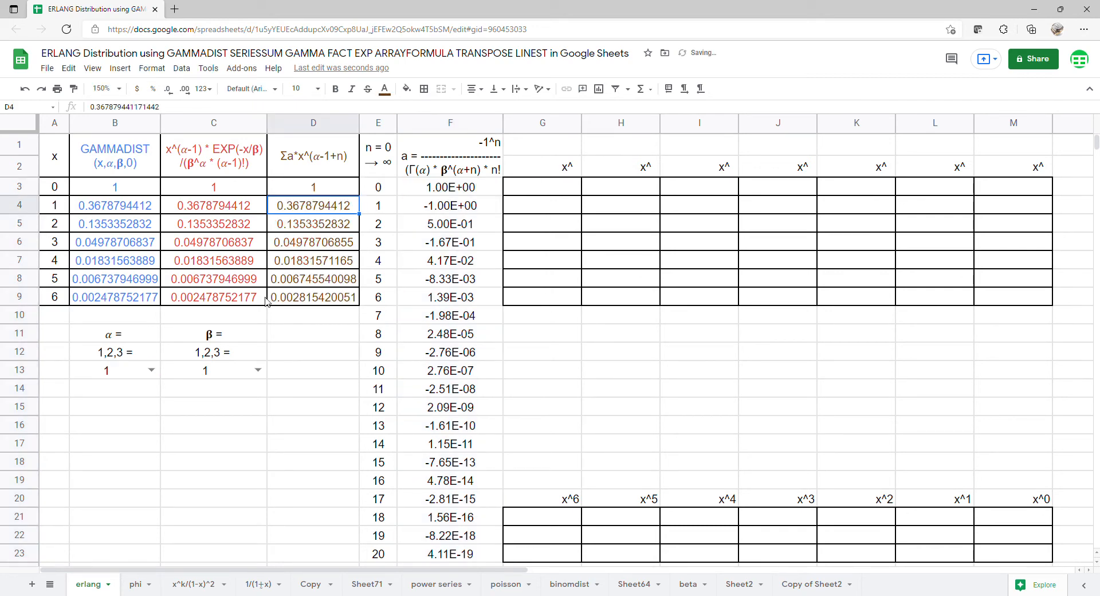
Step: Insert a scatter chart of A1:D9 with column A used as labels
{"action": "left_click_drag", "start_coordinate": [312, 187], "coordinate": [132, 298]}
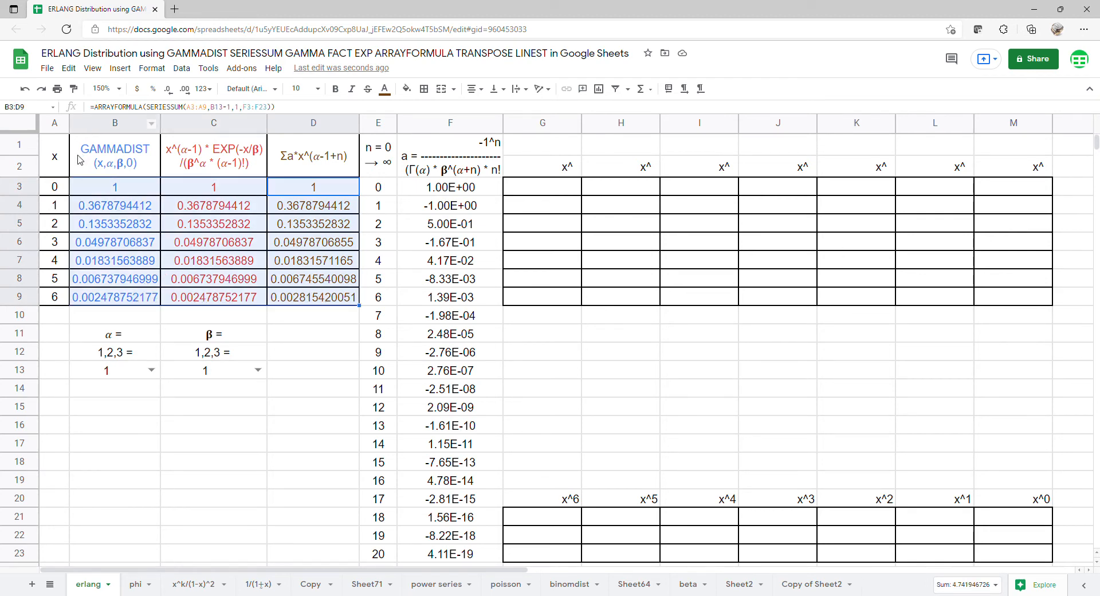
{"action": "left_click_drag", "start_coordinate": [62, 166], "coordinate": [291, 305]}
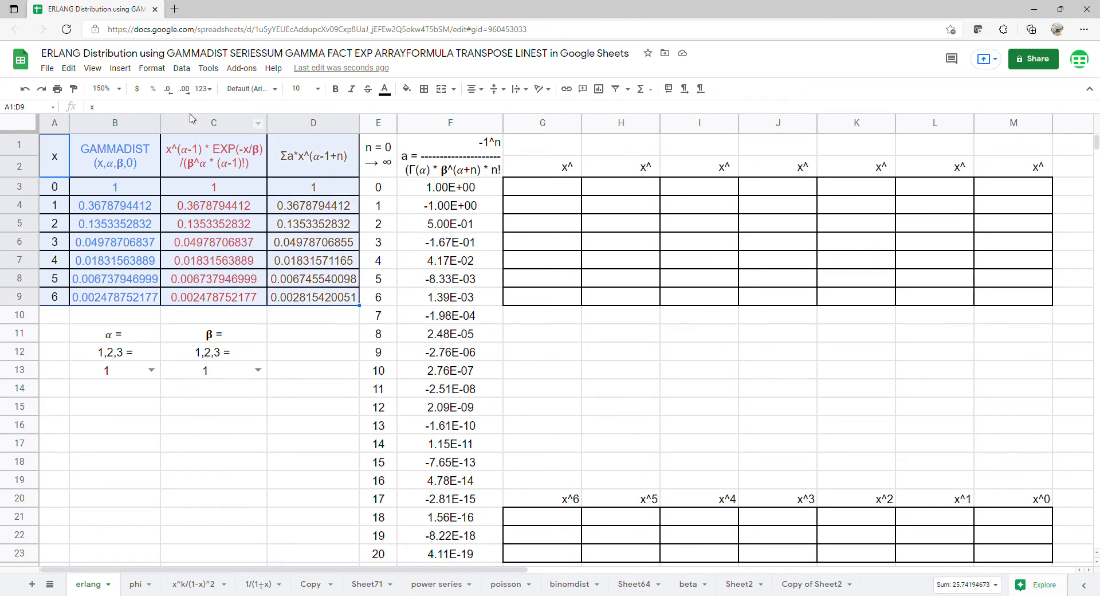
{"action": "left_click", "coordinate": [120, 68]}
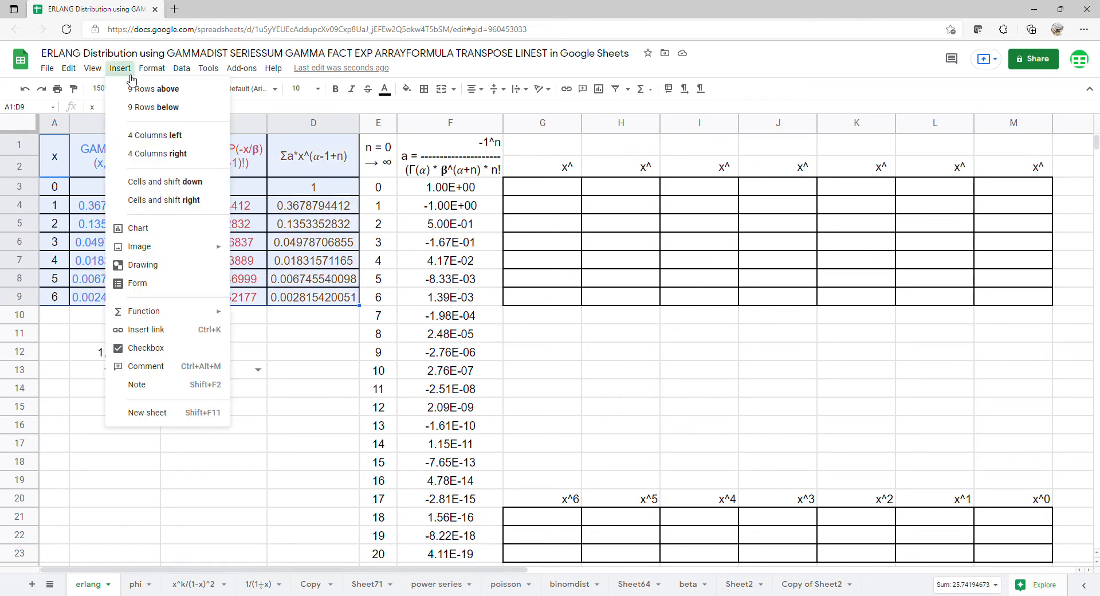
{"action": "left_click", "coordinate": [136, 228]}
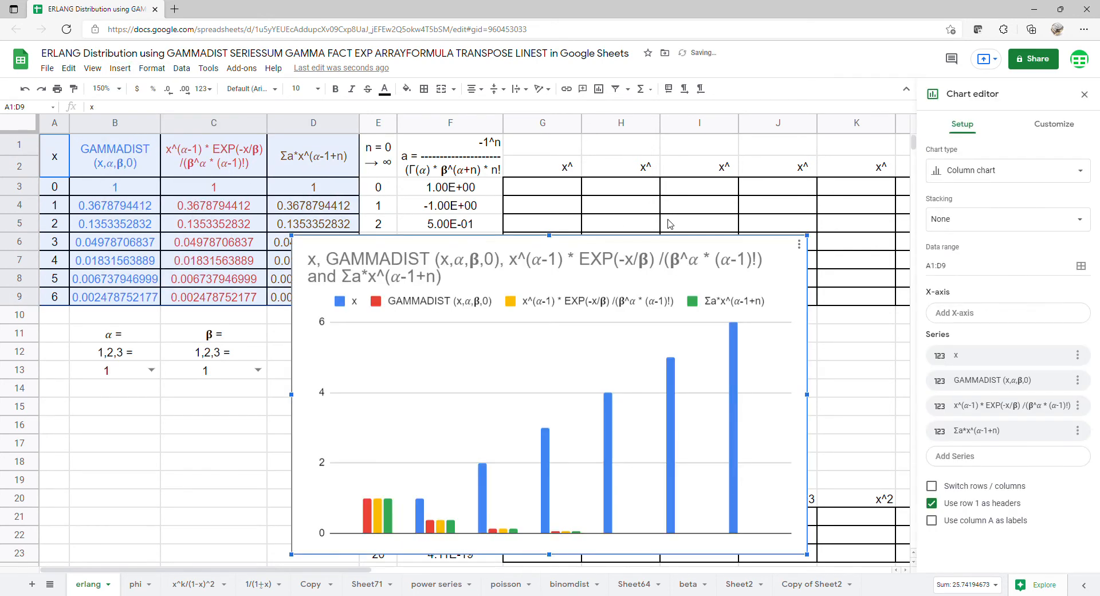
{"action": "left_click", "coordinate": [984, 171]}
{"action": "scroll", "coordinate": [957, 282], "scroll_direction": "down", "scroll_amount": 5}
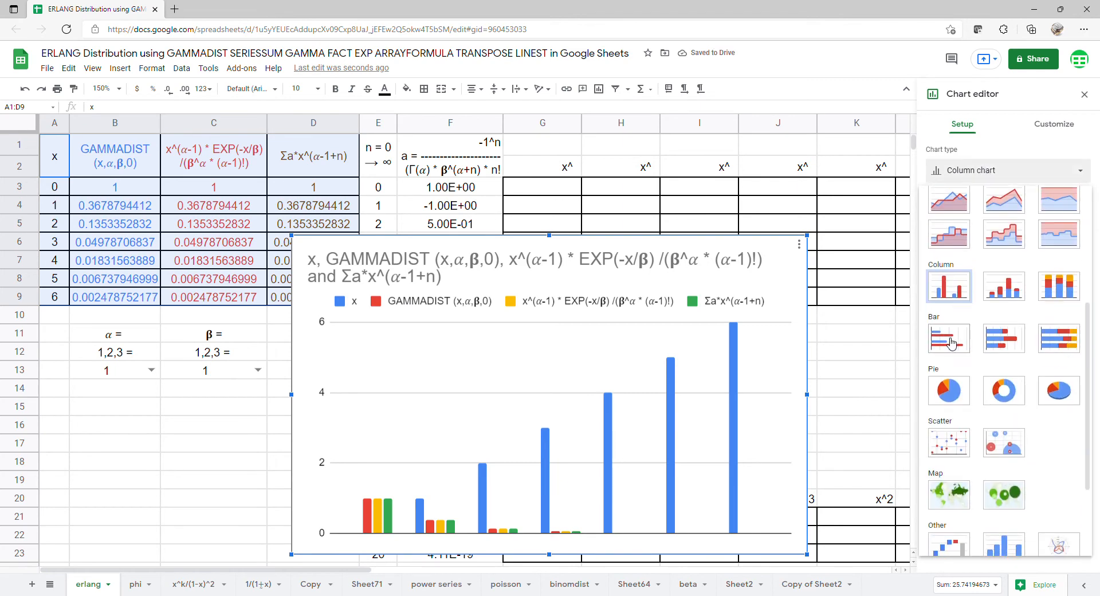
{"action": "left_click", "coordinate": [945, 433]}
{"action": "left_click", "coordinate": [934, 472]}
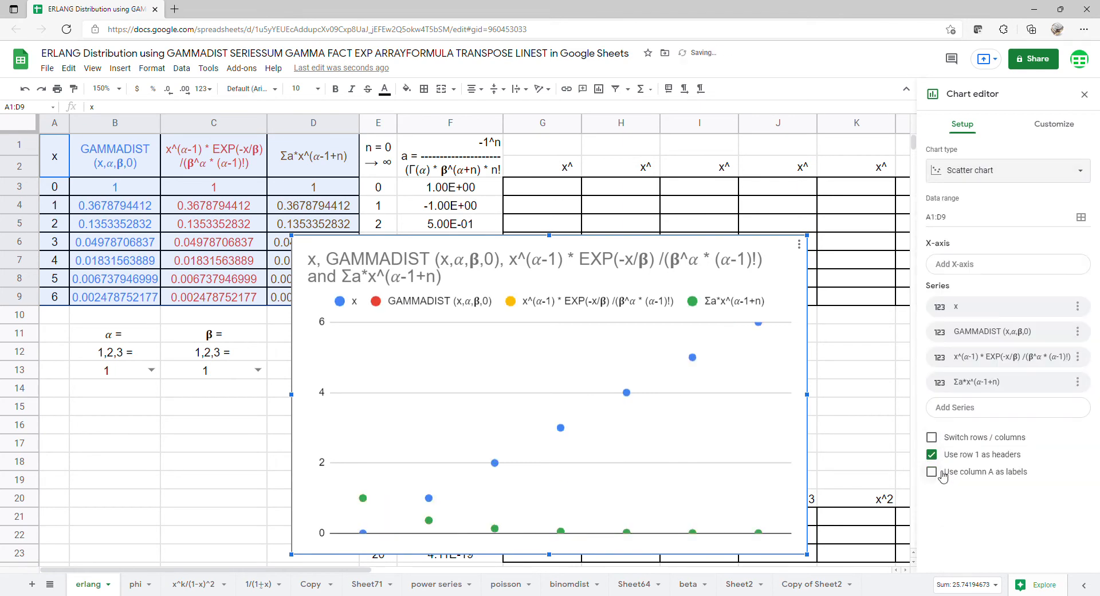
Step: Remove the title text from the scatter chart
{"action": "double_click", "coordinate": [634, 272]}
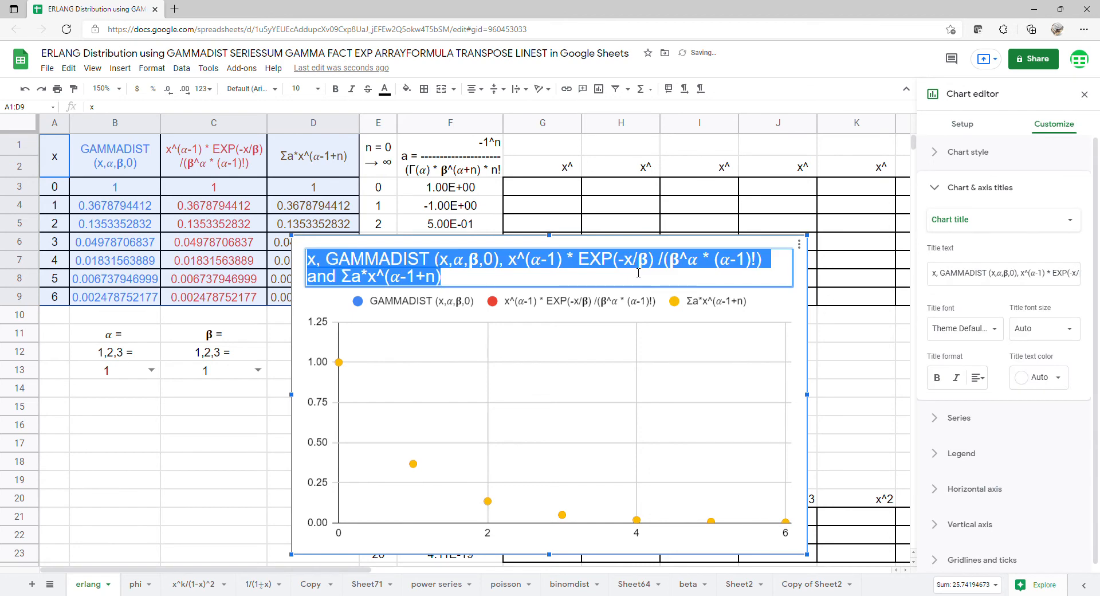
{"action": "key", "text": "BackSpace"}
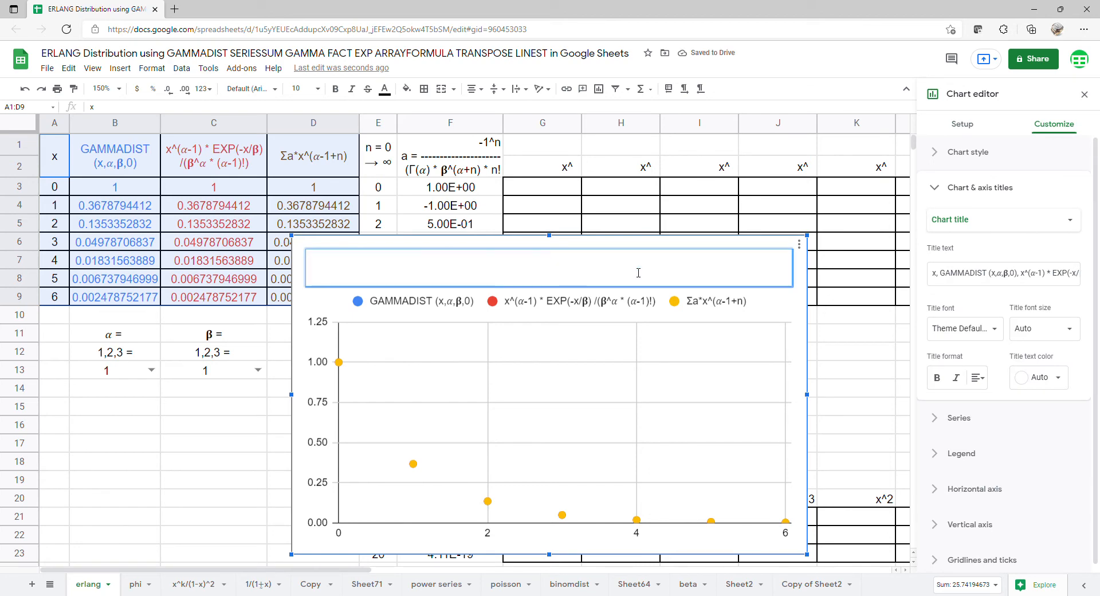
{"action": "left_click", "coordinate": [553, 343]}
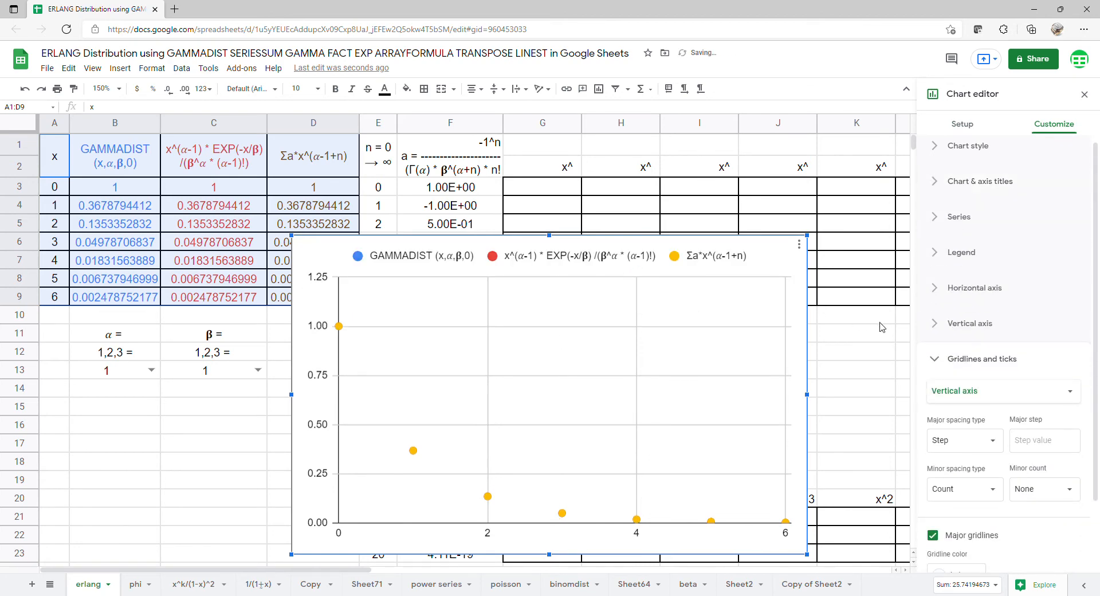
Step: Add a polynomial trendline of degree 6 to all series of the chart
{"action": "left_click", "coordinate": [962, 222]}
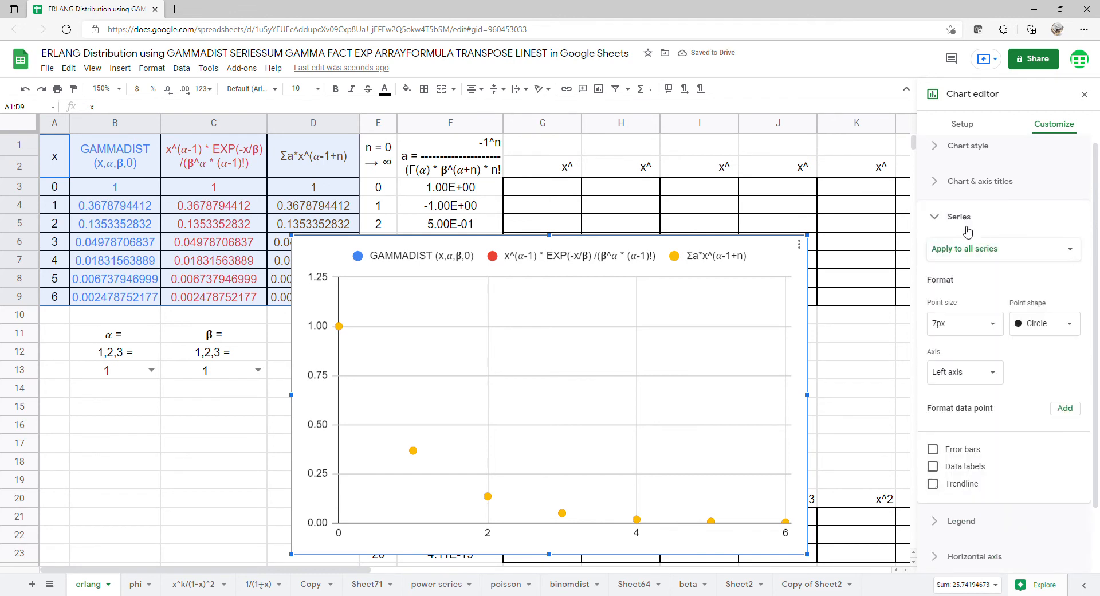
{"action": "left_click", "coordinate": [933, 484]}
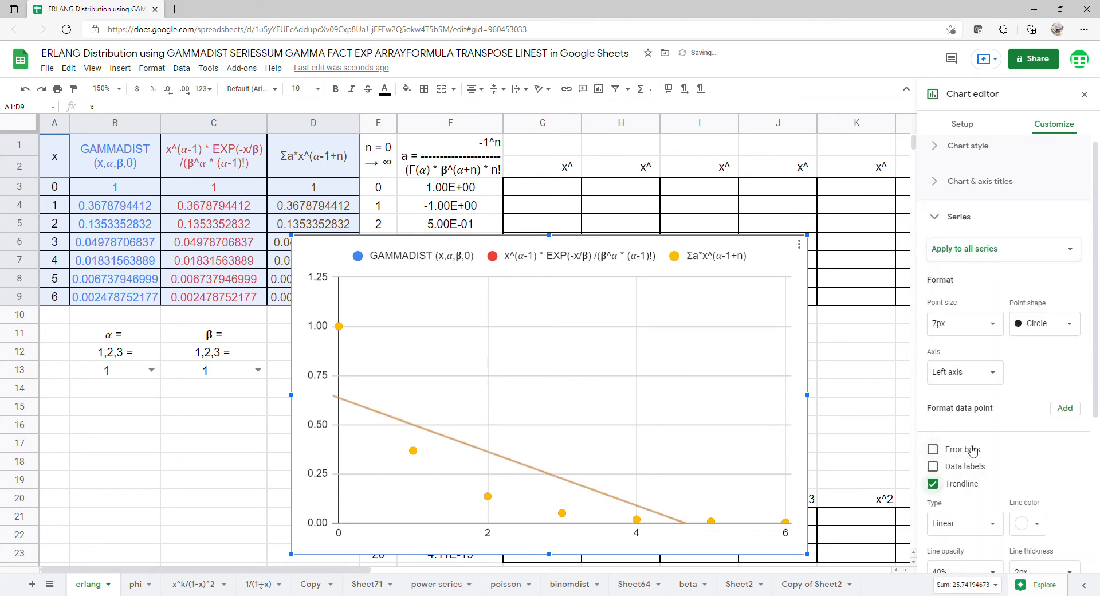
{"action": "scroll", "coordinate": [982, 437], "scroll_direction": "down", "scroll_amount": 4}
{"action": "left_click", "coordinate": [988, 289]}
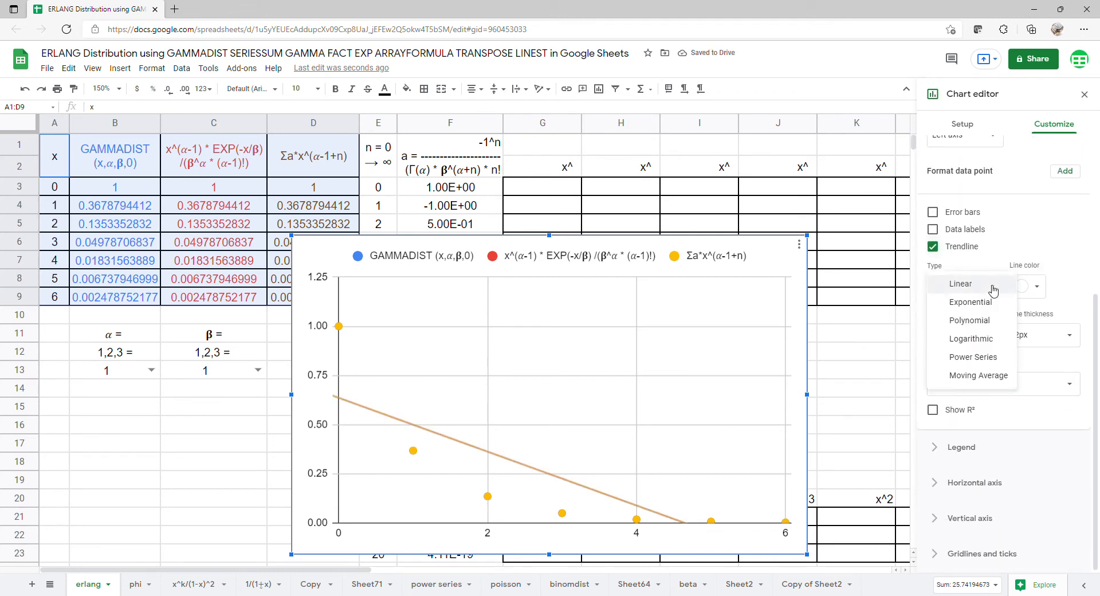
{"action": "left_click", "coordinate": [973, 321]}
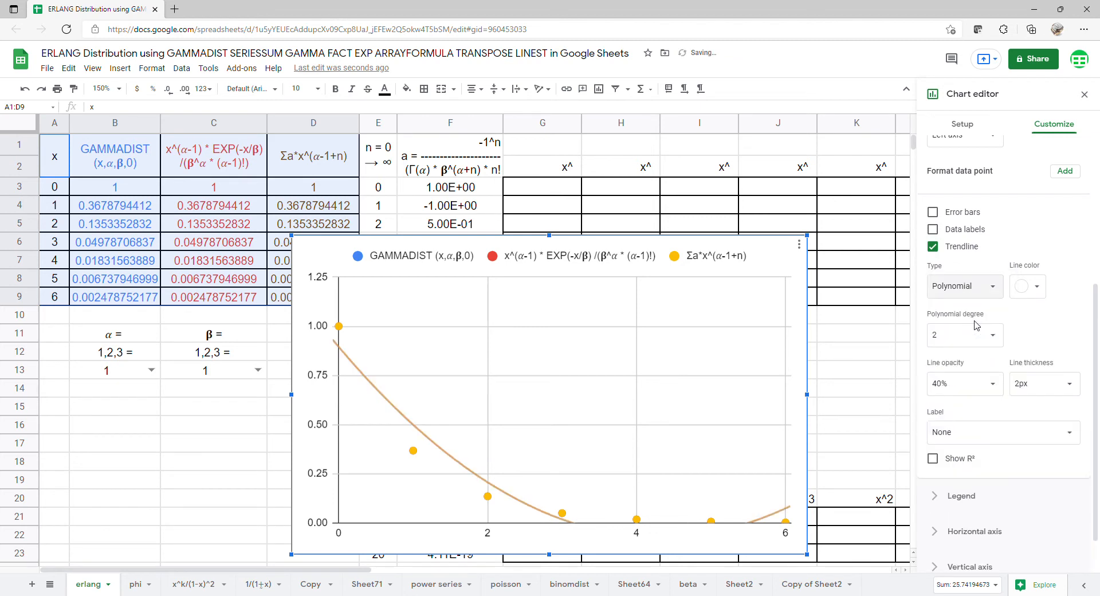
{"action": "left_click", "coordinate": [998, 294]}
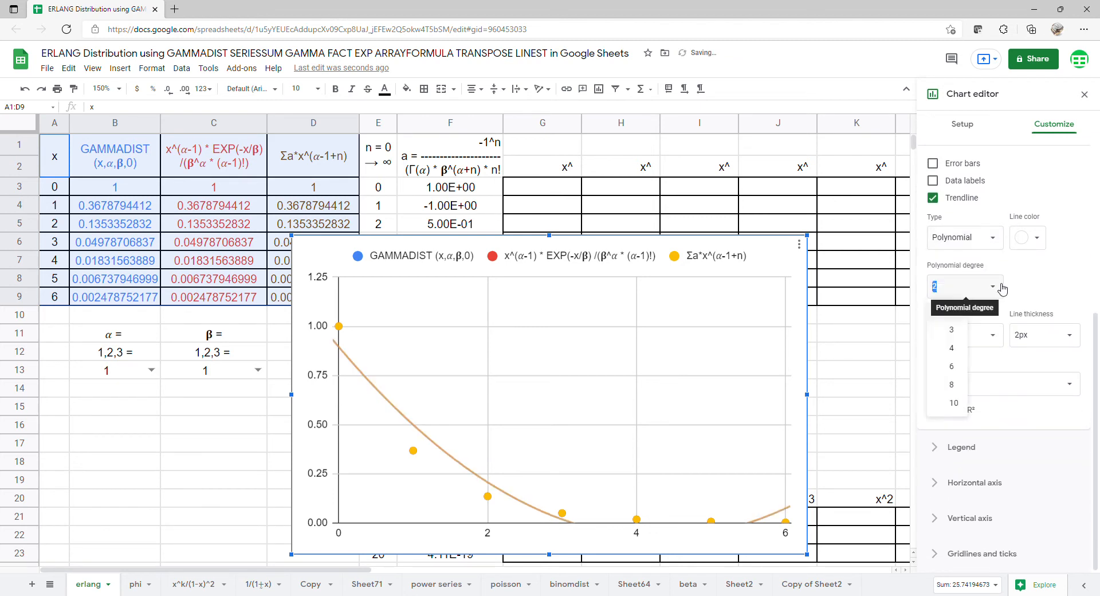
{"action": "left_click", "coordinate": [951, 370]}
Step: Label the trendlines with their equations, set the legend position to Bottom, and close the chart settings
{"action": "left_click", "coordinate": [991, 384]}
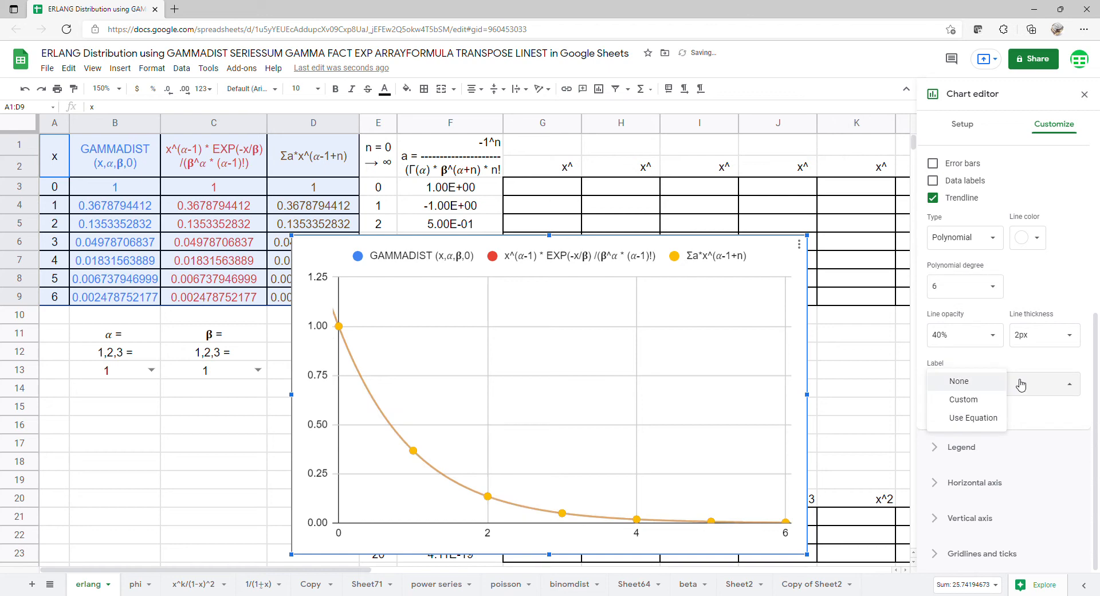
{"action": "left_click", "coordinate": [983, 420]}
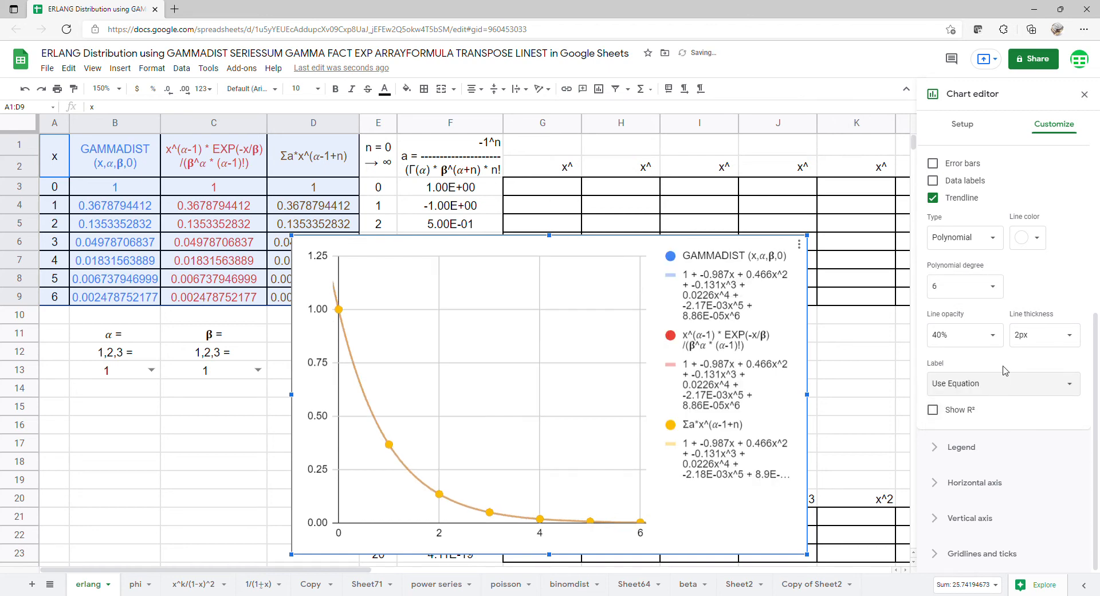
{"action": "left_click", "coordinate": [952, 447]}
{"action": "left_click", "coordinate": [974, 306]}
{"action": "left_click", "coordinate": [975, 211]}
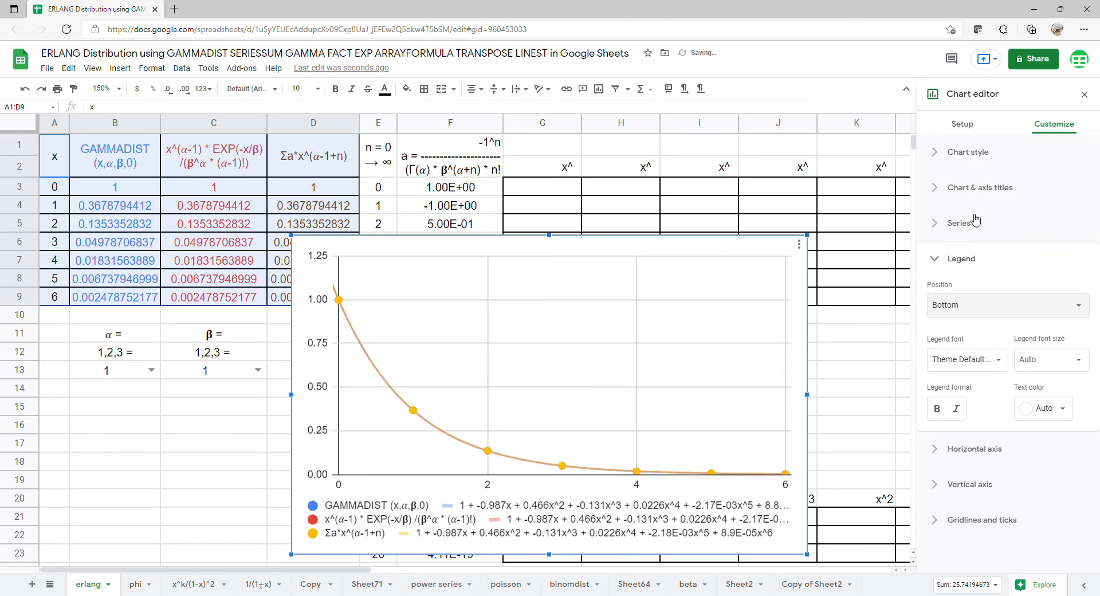
{"action": "left_click", "coordinate": [1085, 96]}
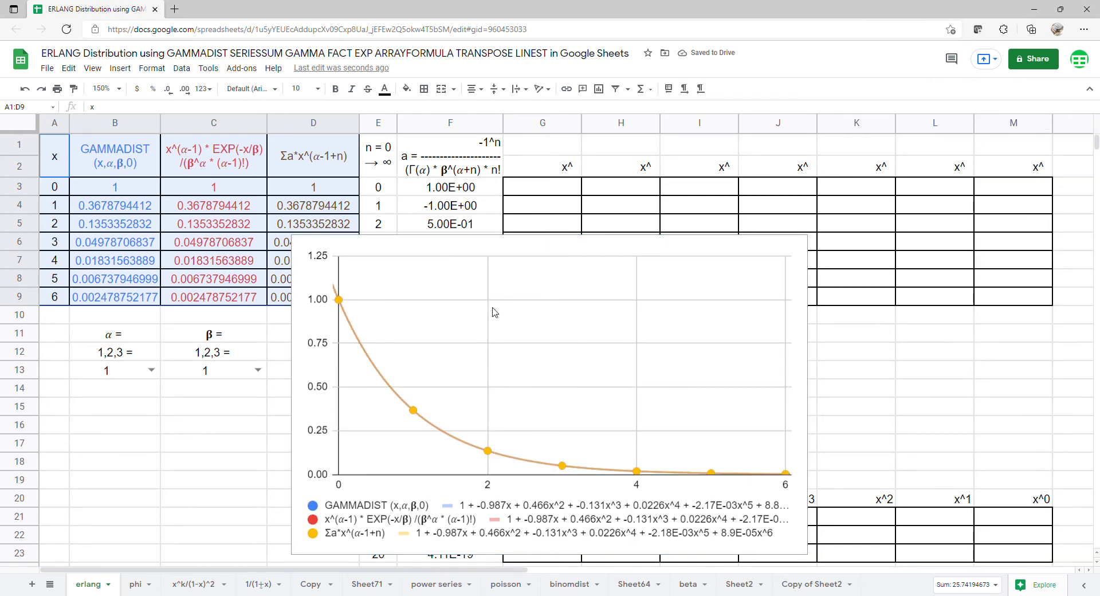
Step: Make the chart taller and wider so the full equations fit, and place it beside column M, clear of the tables
{"action": "left_click_drag", "start_coordinate": [495, 314], "coordinate": [508, 211]}
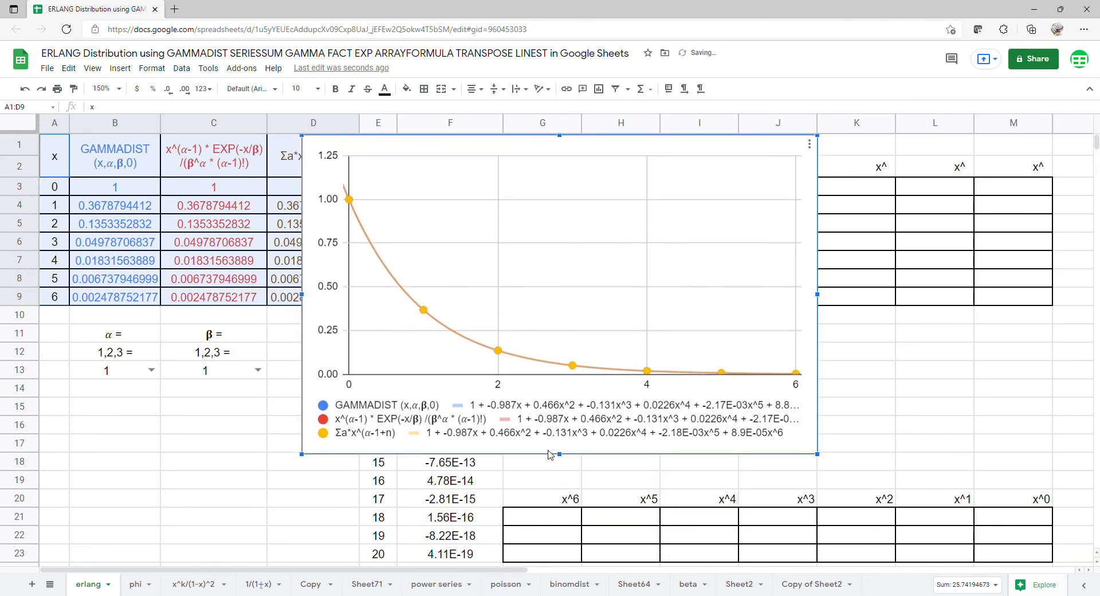
{"action": "left_click_drag", "start_coordinate": [556, 455], "coordinate": [559, 488]}
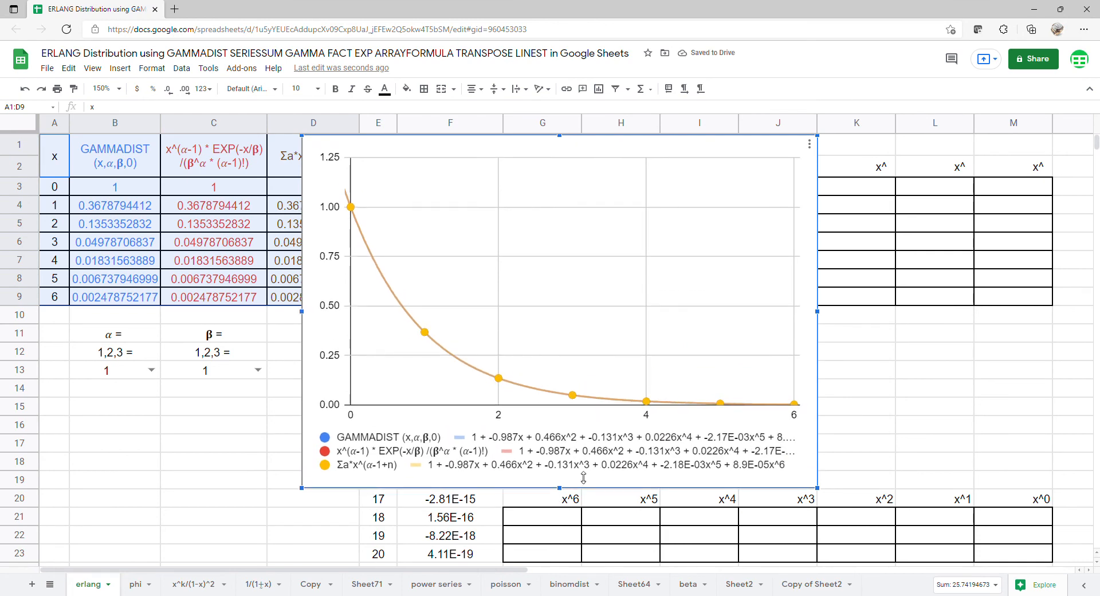
{"action": "left_click_drag", "start_coordinate": [832, 314], "coordinate": [911, 326]}
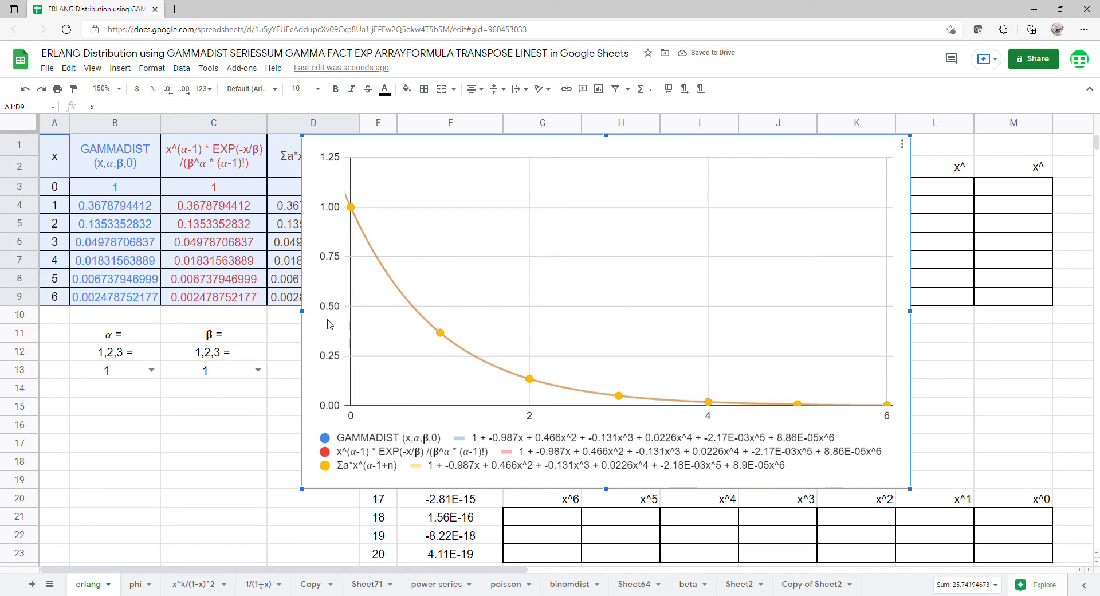
{"action": "left_click_drag", "start_coordinate": [317, 328], "coordinate": [1063, 310]}
Step: Fill the exponent row from G1 with the n values of E3:E9 using TRANSPOSE
{"action": "left_click", "coordinate": [557, 153]}
{"action": "type", "text": "="}
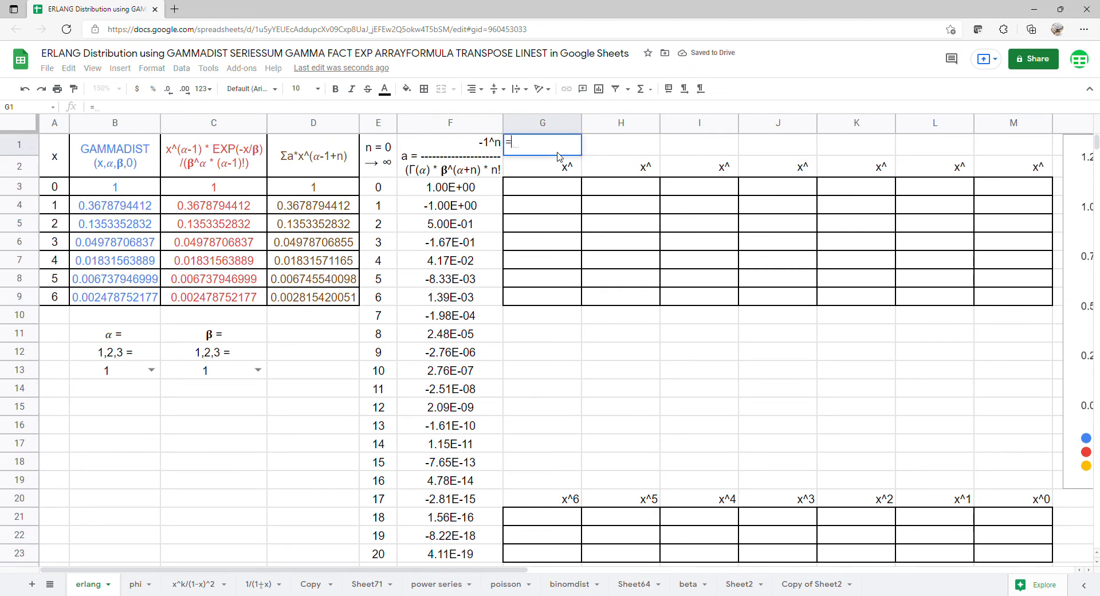
{"action": "type", "text": "tran"}
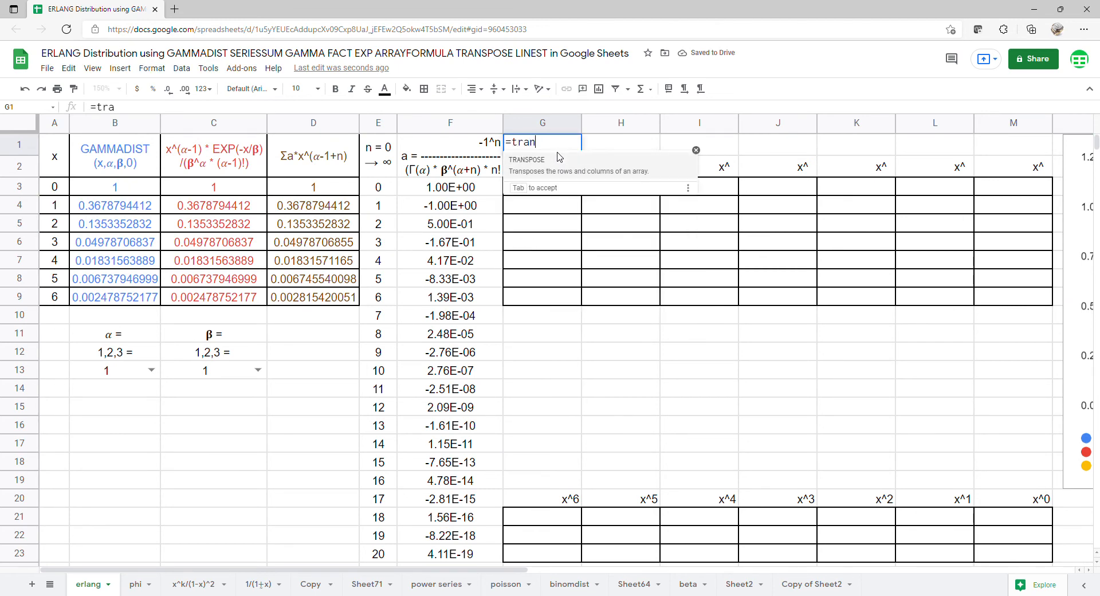
{"action": "key", "text": "Tab"}
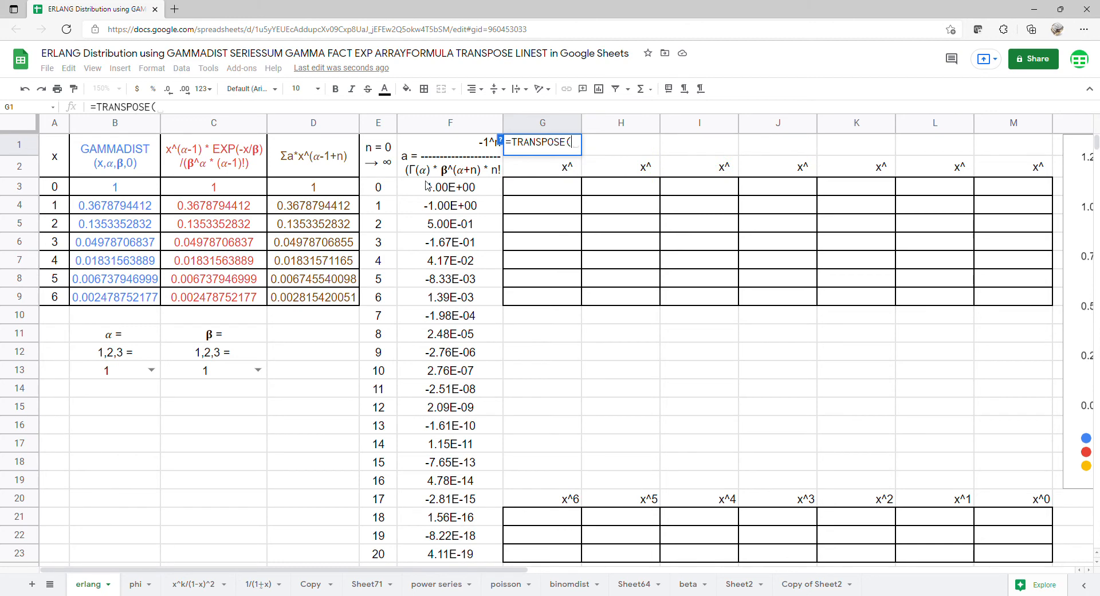
{"action": "left_click_drag", "start_coordinate": [373, 189], "coordinate": [383, 302]}
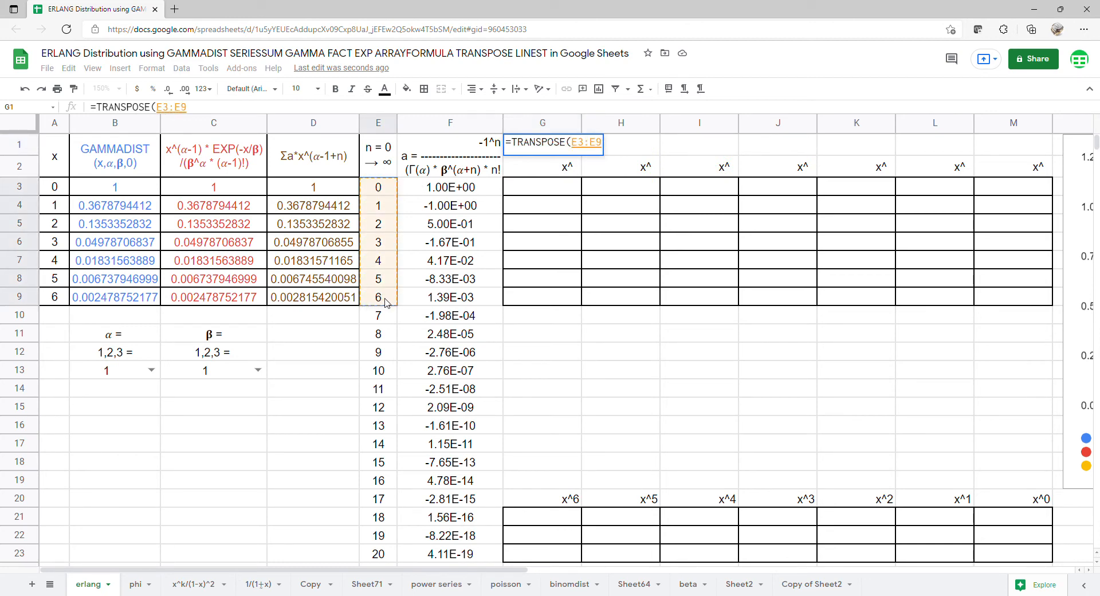
{"action": "key", "text": "Return"}
Step: Fill the power table from G3 with an ARRAYFORMULA raising A3:A9 to the exponents in G1:M1
{"action": "left_click", "coordinate": [551, 195]}
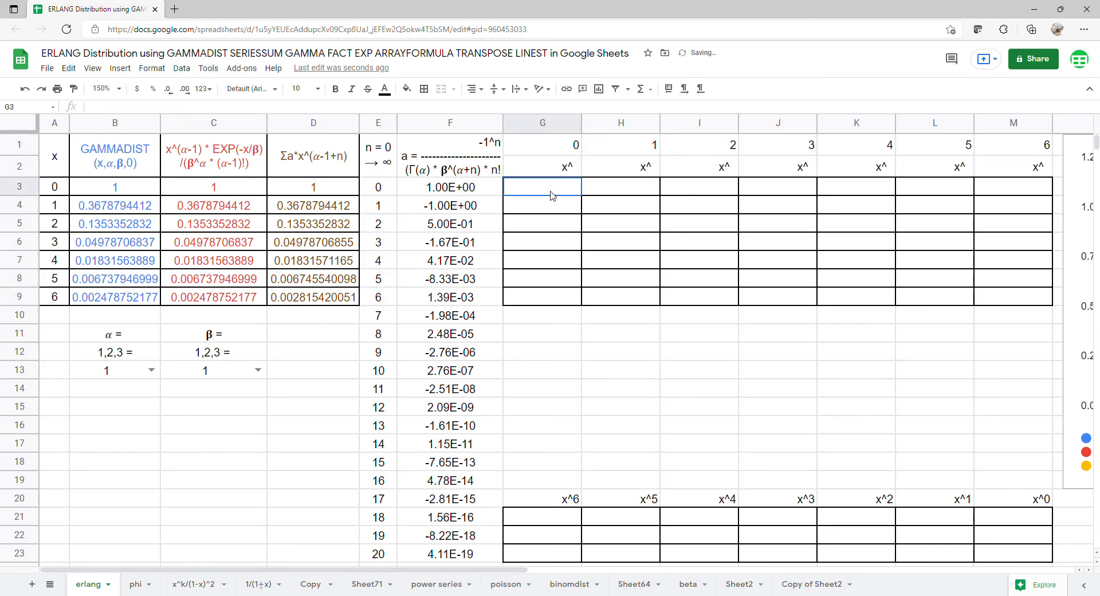
{"action": "type", "text": "="}
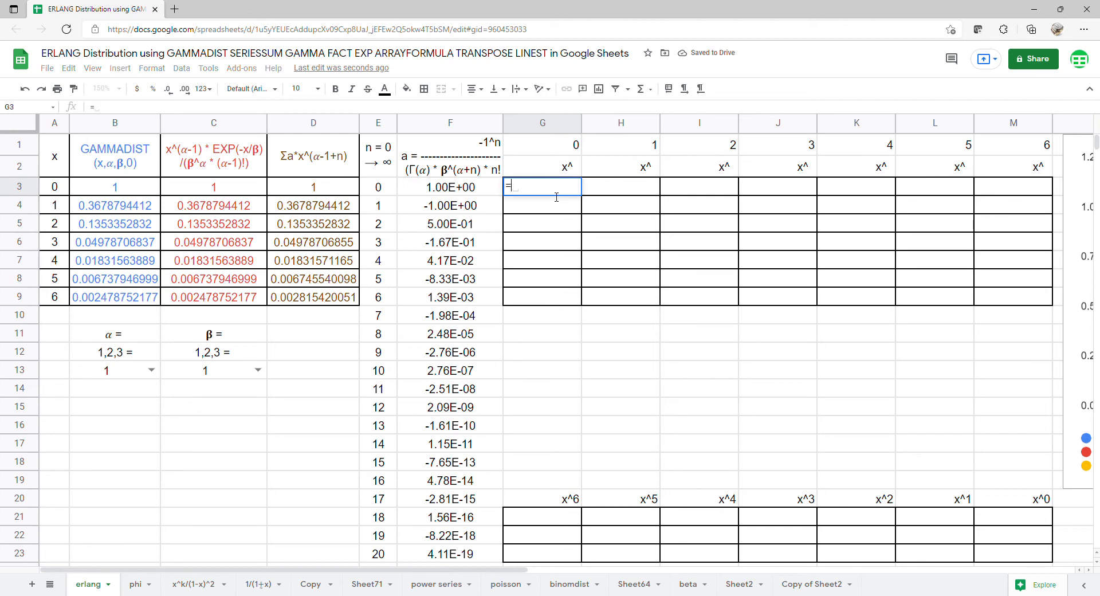
{"action": "type", "text": "arr"}
{"action": "key", "text": "Tab"}
{"action": "type", "text": "arr"}
{"action": "key", "text": "Tab"}
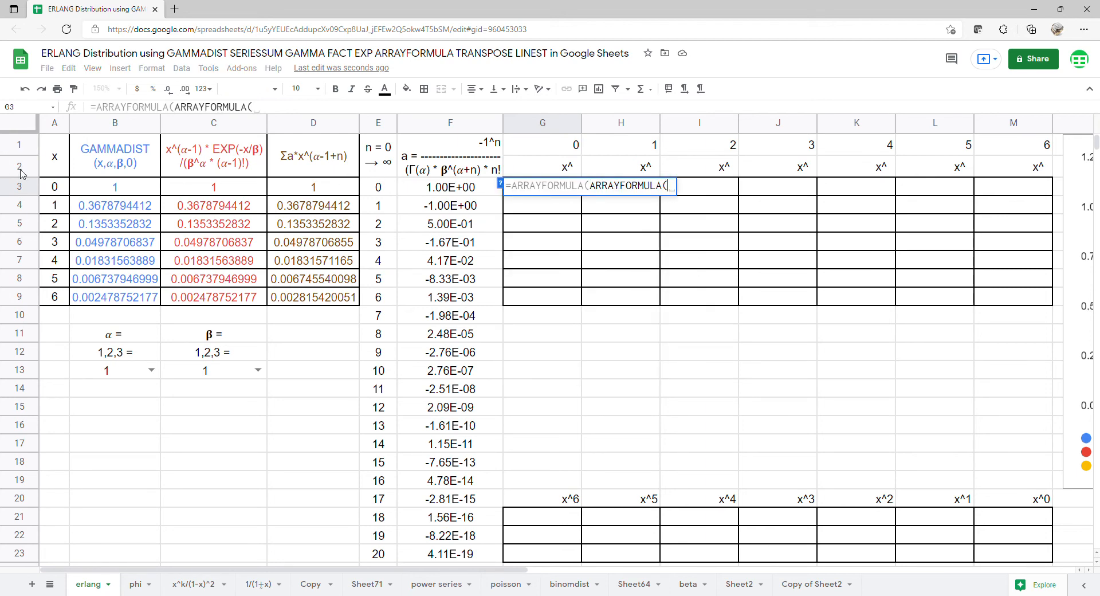
{"action": "left_click_drag", "start_coordinate": [47, 186], "coordinate": [44, 288]}
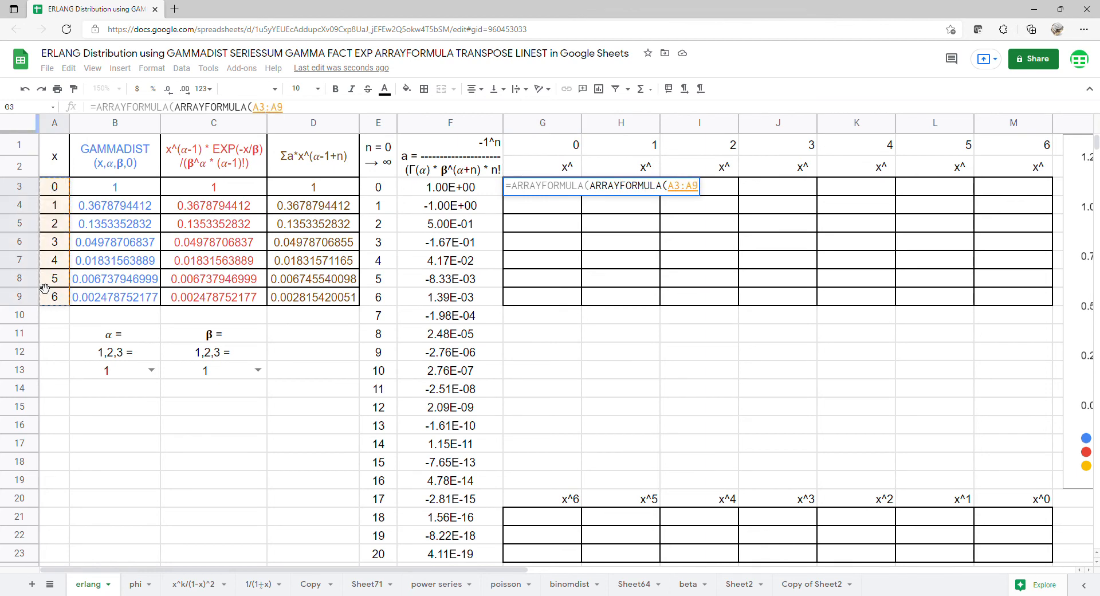
{"action": "type", "text": "^"}
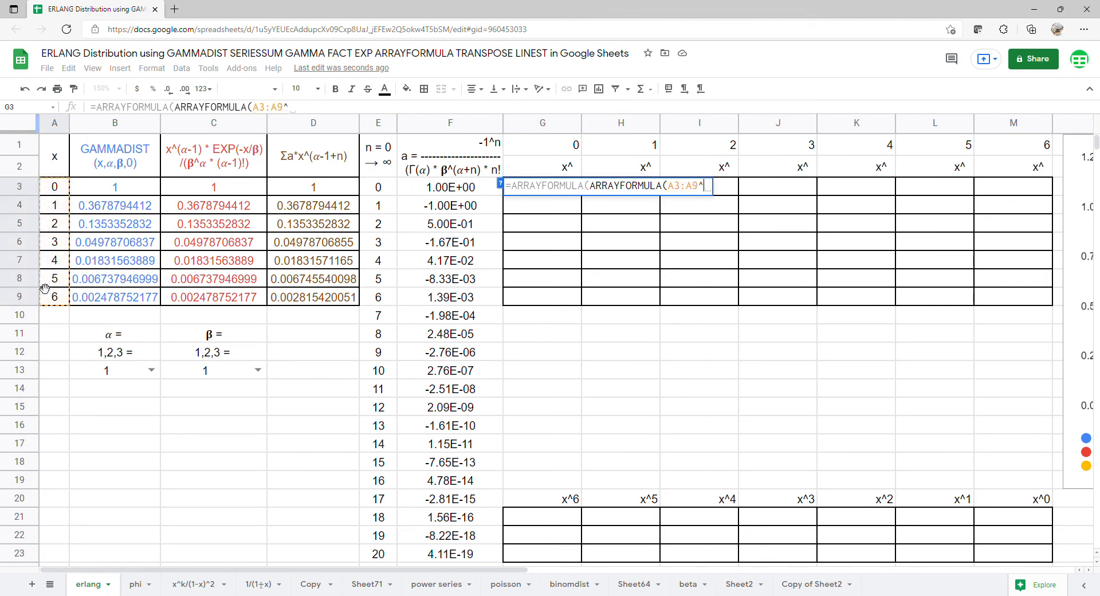
{"action": "left_click_drag", "start_coordinate": [570, 146], "coordinate": [988, 144]}
{"action": "key", "text": "Return"}
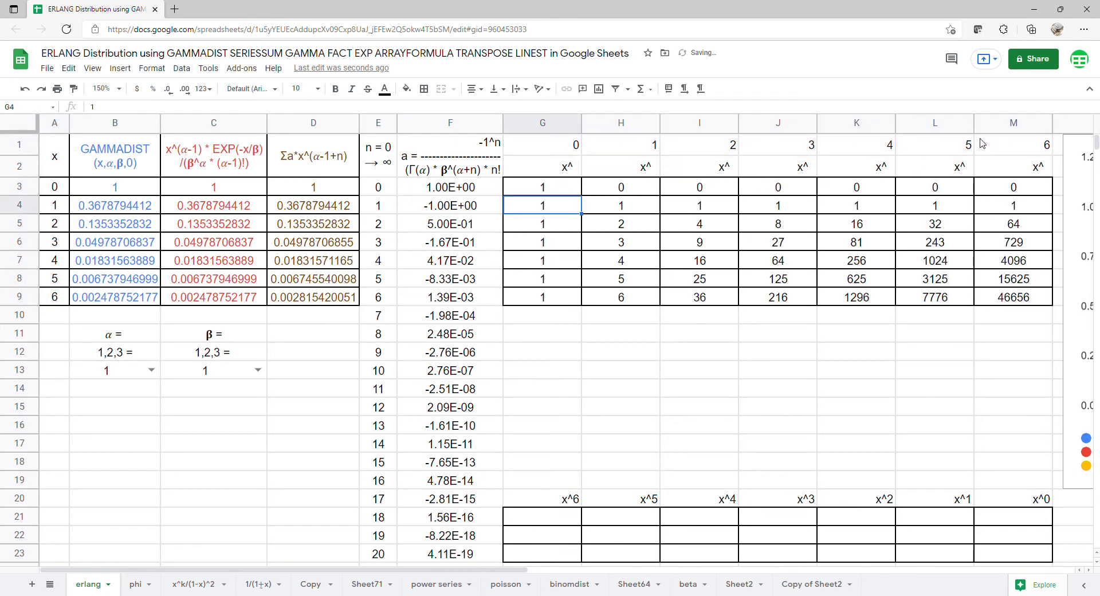
Step: Compute the polynomial coefficients for the GAMMADIST column in G21 with =LINEST(B3:B9,H3:M9)
{"action": "left_click", "coordinate": [542, 515]}
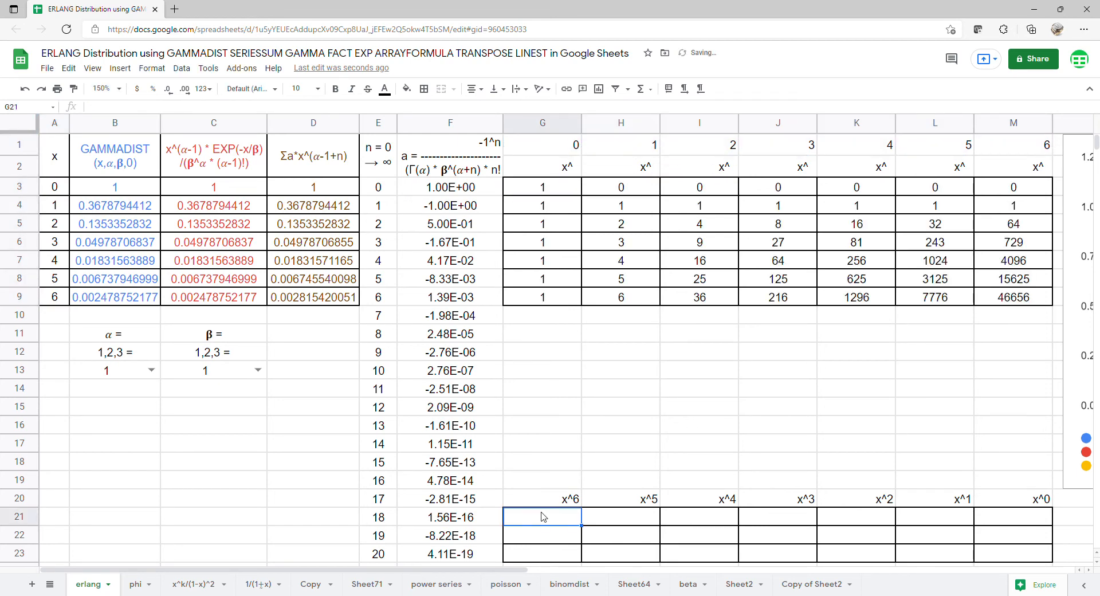
{"action": "type", "text": "="}
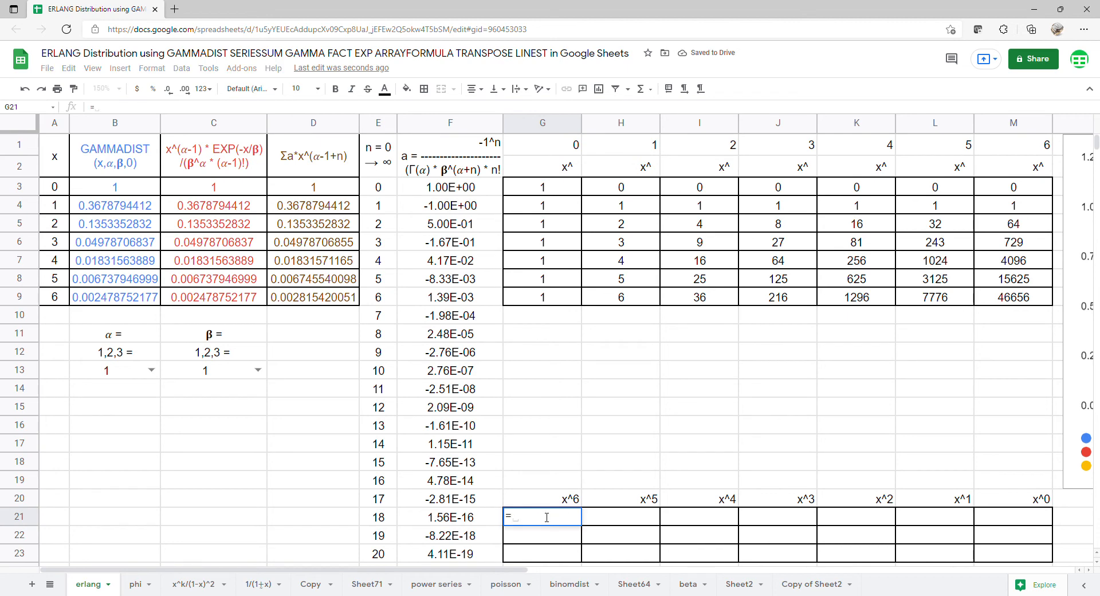
{"action": "type", "text": "lin"}
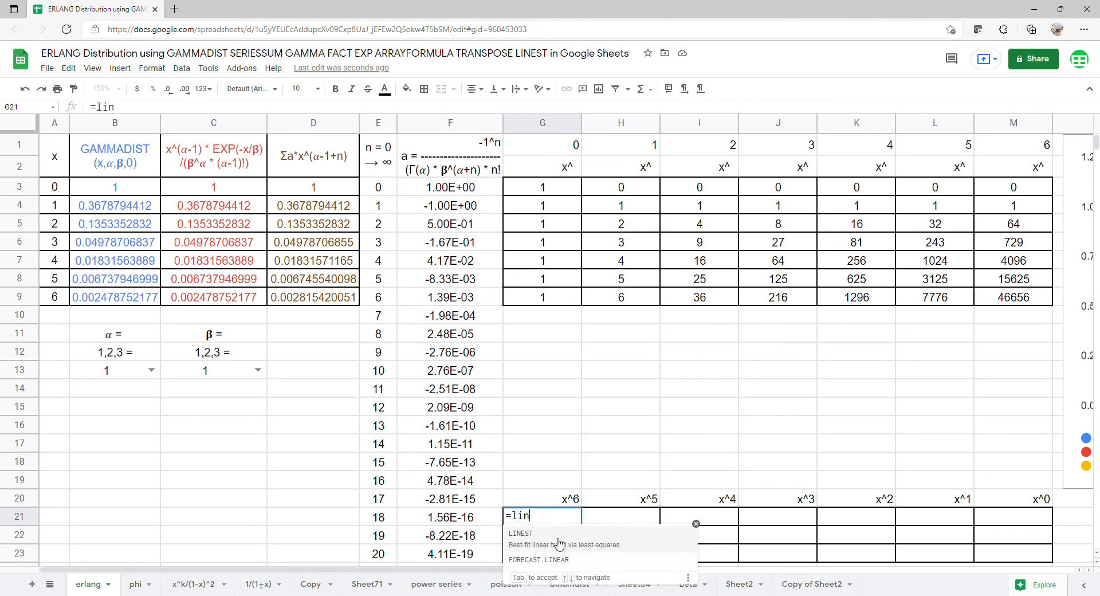
{"action": "left_click", "coordinate": [555, 541]}
{"action": "left_click_drag", "start_coordinate": [137, 188], "coordinate": [143, 300]}
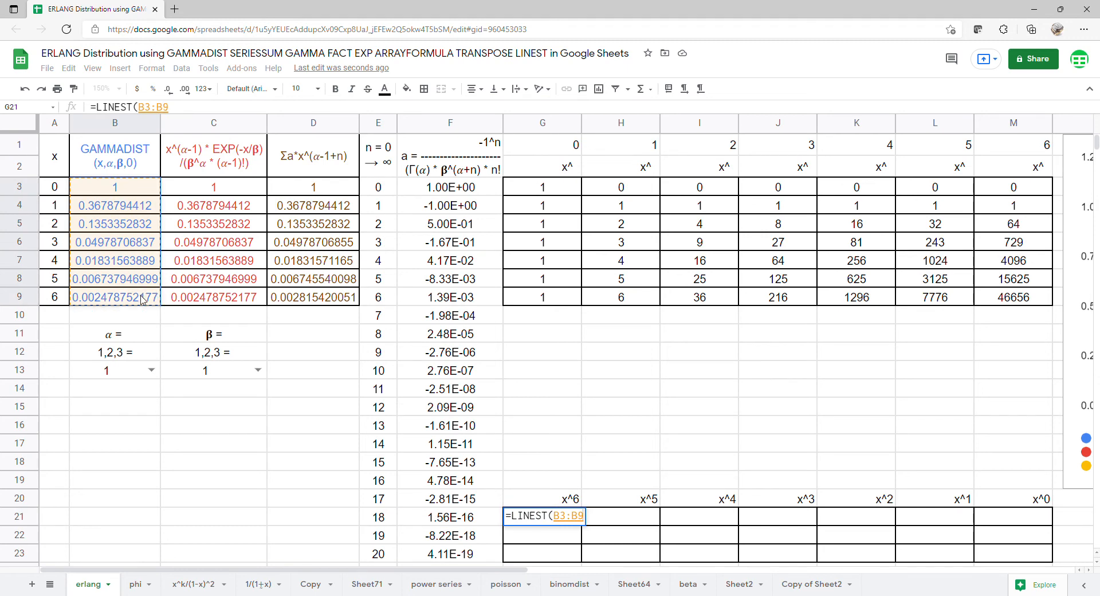
{"action": "type", "text": ","}
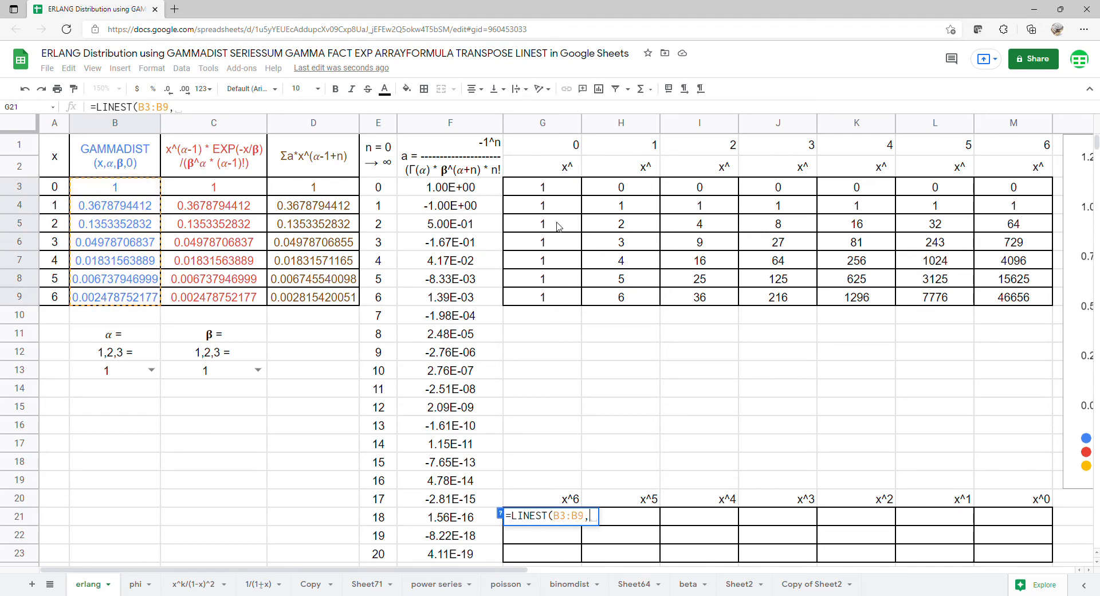
{"action": "left_click_drag", "start_coordinate": [636, 193], "coordinate": [1023, 297]}
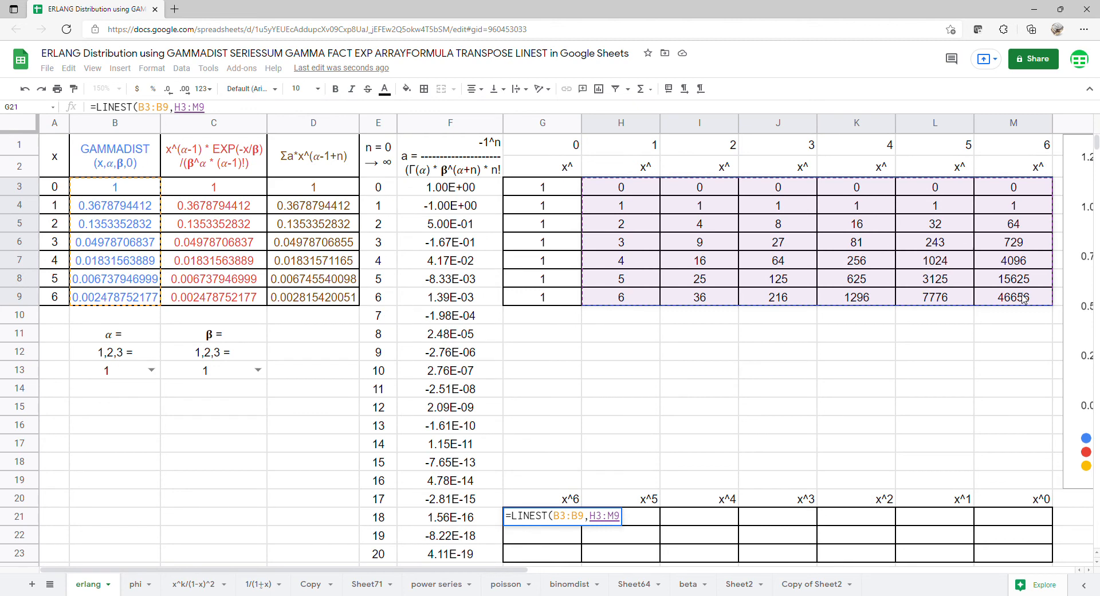
{"action": "key", "text": "Return"}
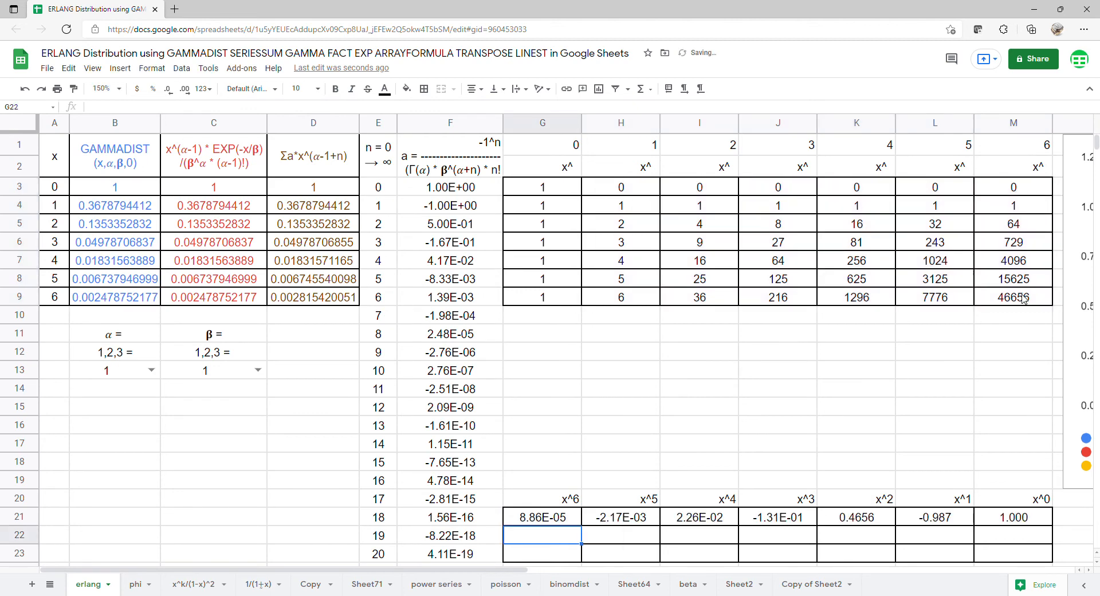
Step: Compute the coefficients for the explicit-formula column in G22 with =LINEST(C3:C9,H3:M9), and dismiss the autofill suggestion
{"action": "type", "text": "=lin"}
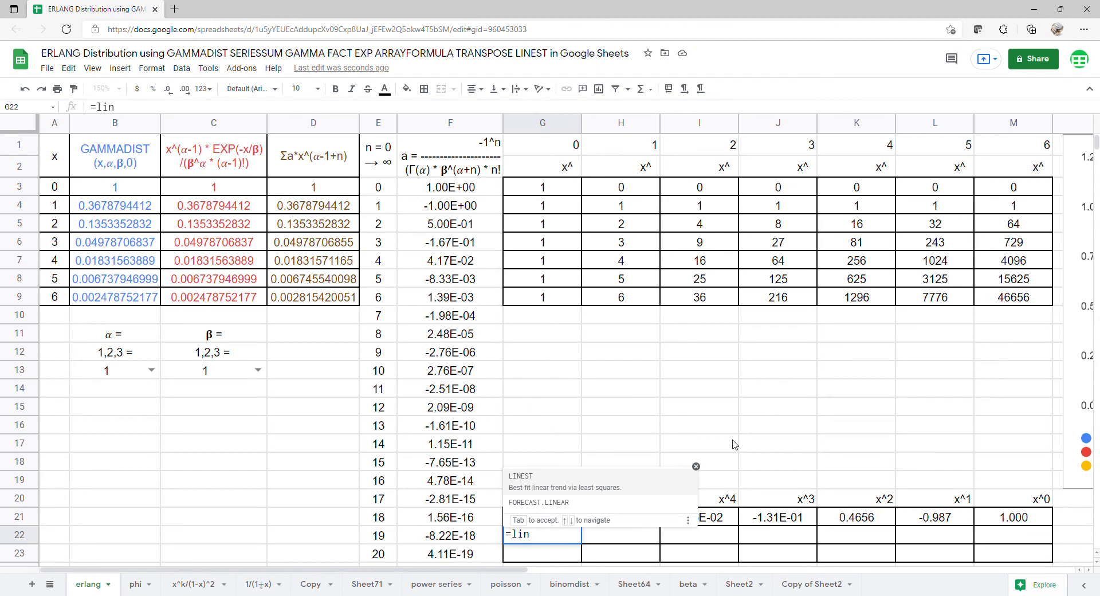
{"action": "left_click", "coordinate": [613, 482]}
{"action": "left_click_drag", "start_coordinate": [191, 189], "coordinate": [198, 294]}
{"action": "type", "text": ","}
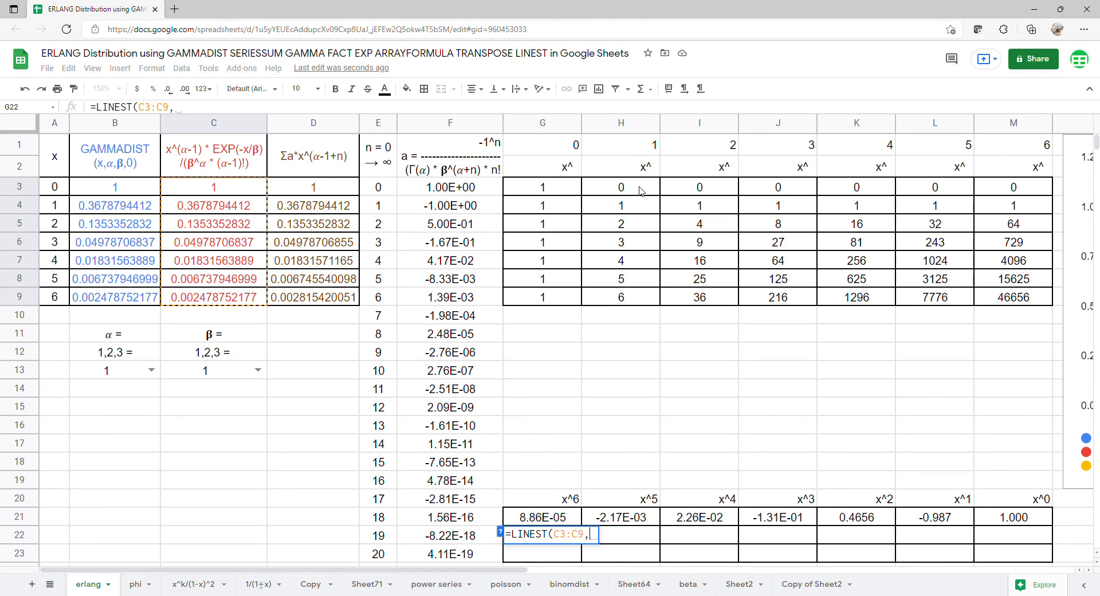
{"action": "left_click_drag", "start_coordinate": [637, 189], "coordinate": [981, 299]}
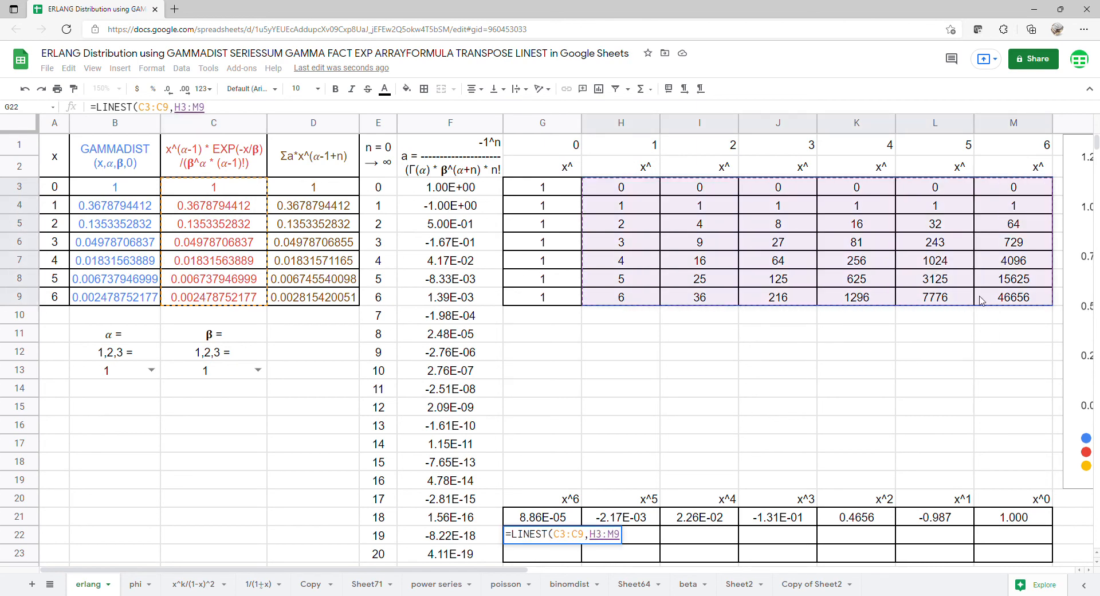
{"action": "key", "text": "Return"}
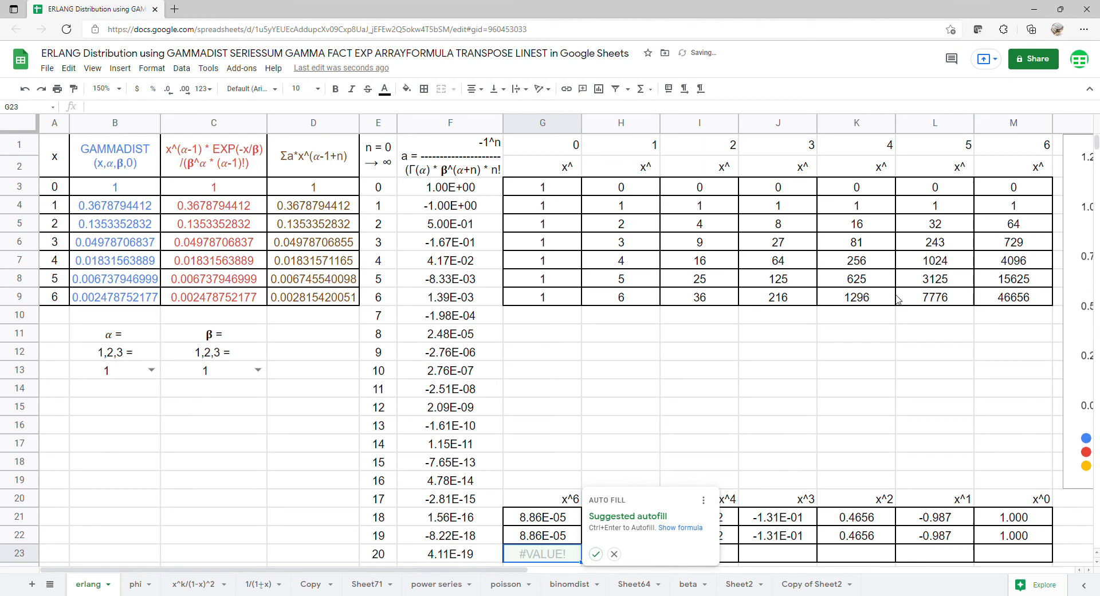
{"action": "left_click", "coordinate": [614, 553]}
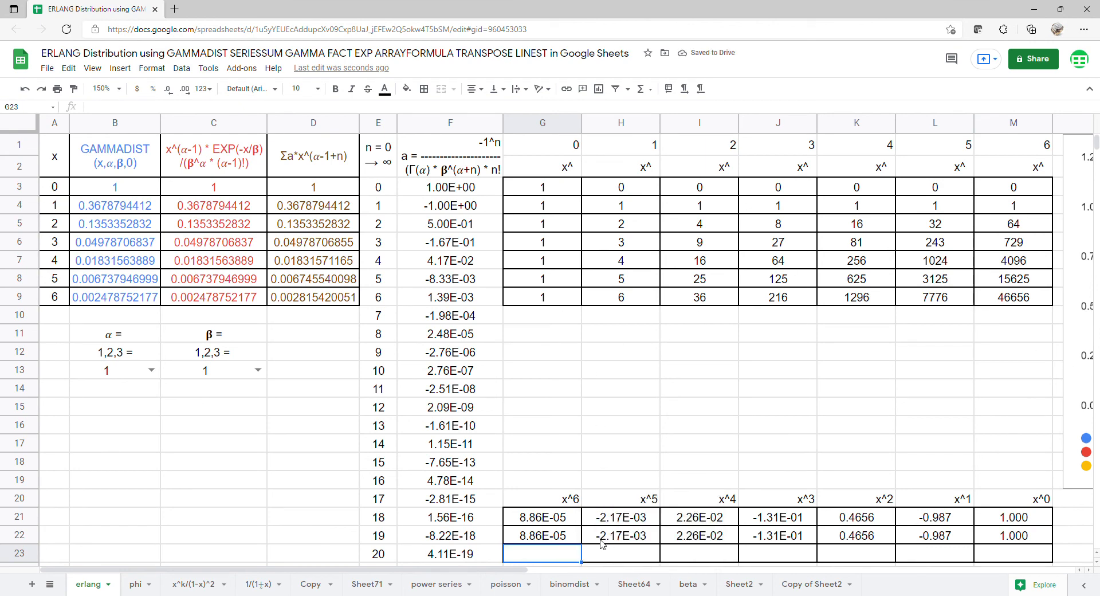
Step: Compute the coefficients for the series-sum column in G23 with =LINEST(D3:D9,H3:M9)
{"action": "type", "text": "="}
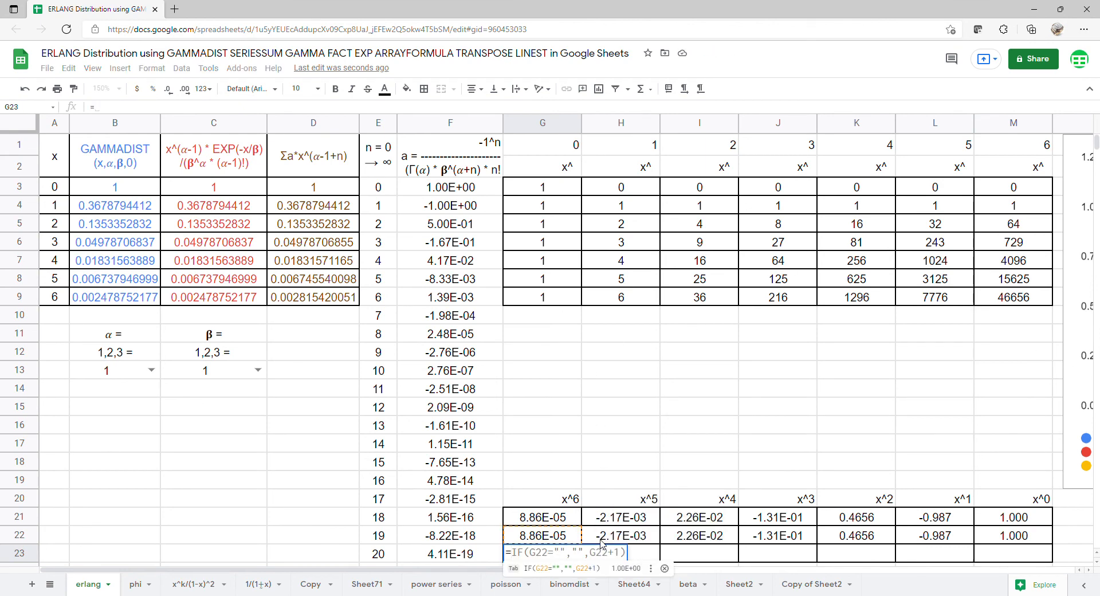
{"action": "type", "text": "lin"}
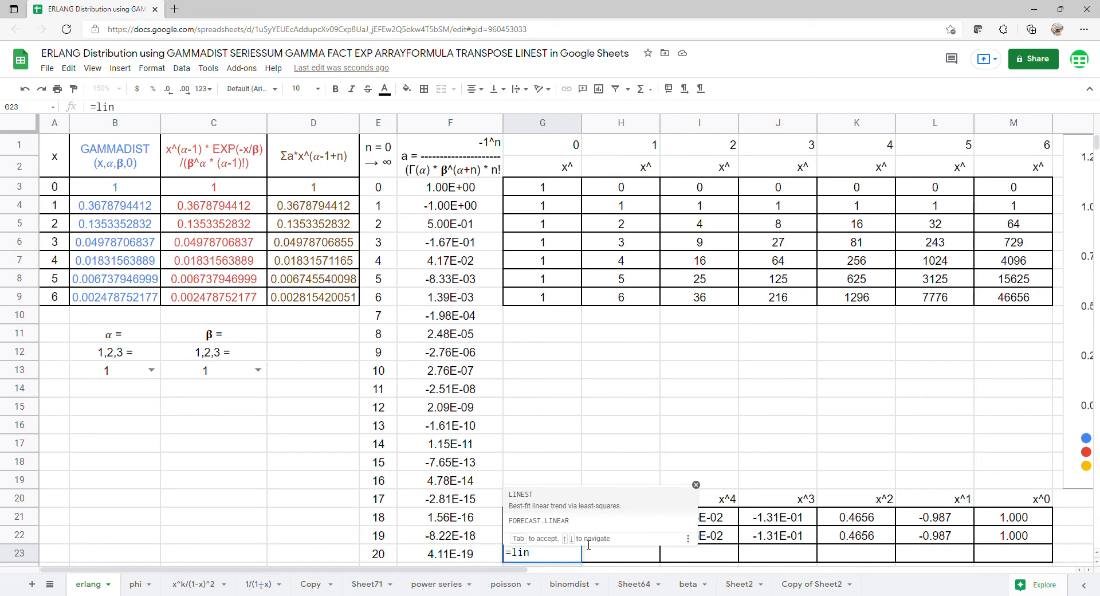
{"action": "left_click", "coordinate": [515, 497]}
{"action": "left_click_drag", "start_coordinate": [335, 198], "coordinate": [331, 298]}
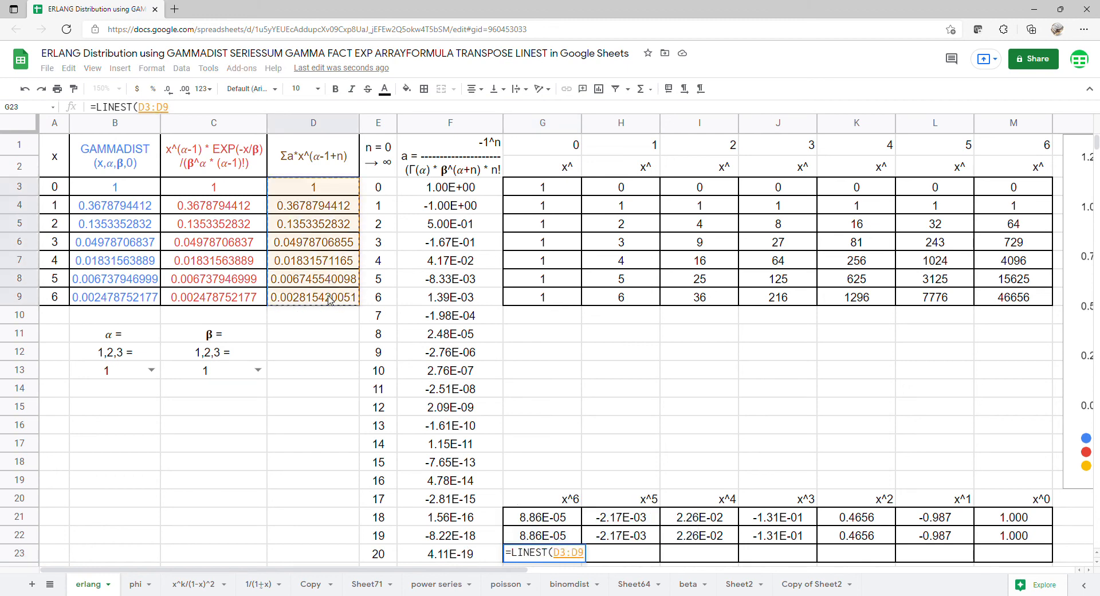
{"action": "type", "text": ","}
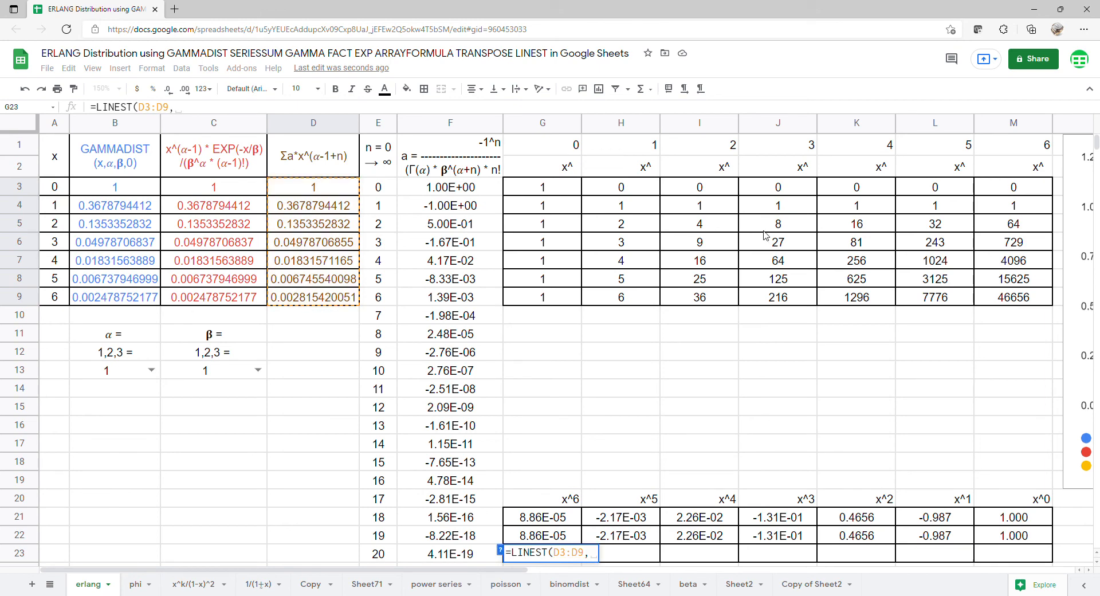
{"action": "left_click_drag", "start_coordinate": [609, 189], "coordinate": [1025, 310]}
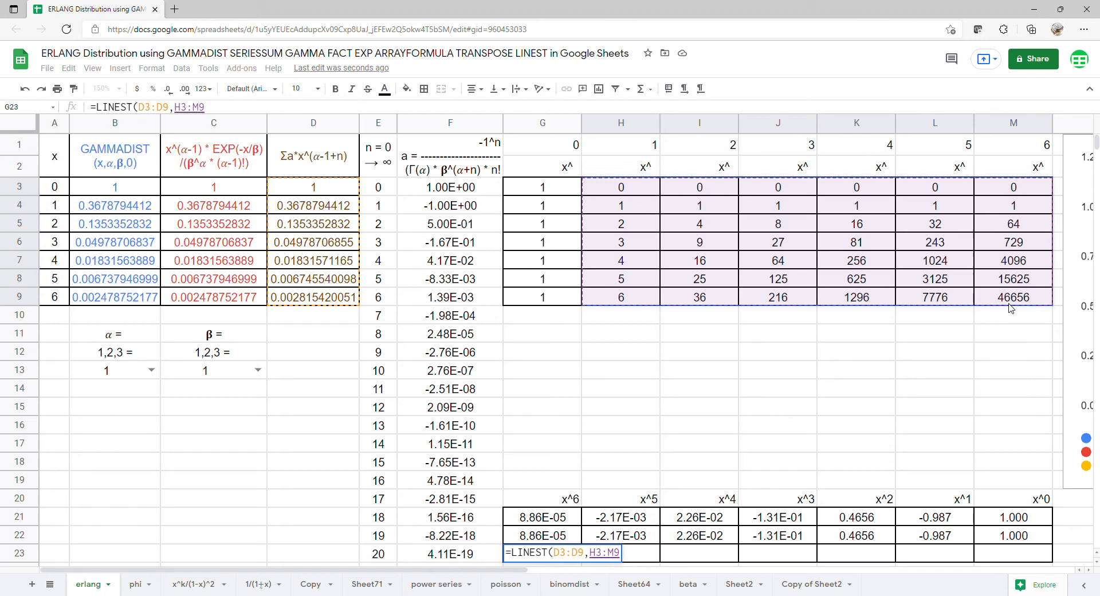
{"action": "key", "text": "Return"}
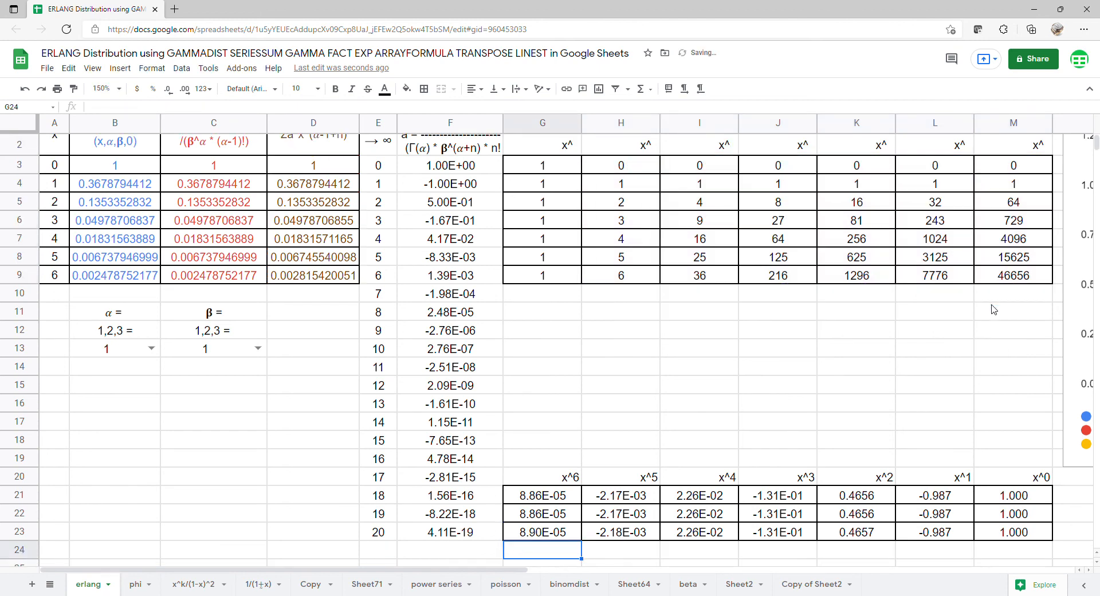
Step: Move the chart over columns F to M so its equations sit directly above the LINEST coefficient table
{"action": "scroll", "coordinate": [924, 372], "scroll_direction": "up", "scroll_amount": 1}
{"action": "left_click", "coordinate": [1081, 357]}
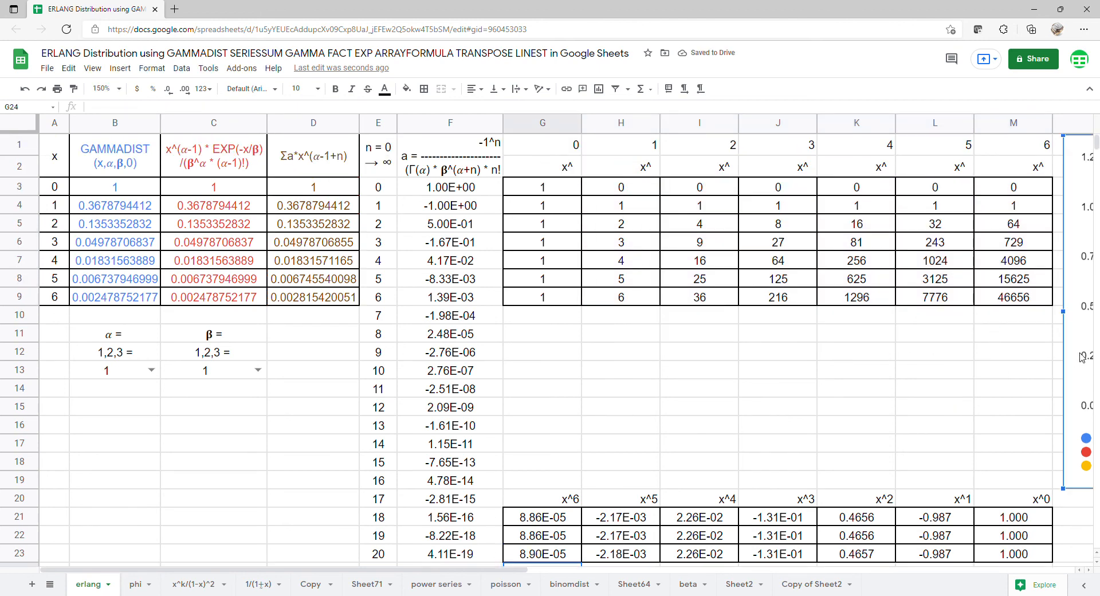
{"action": "left_click_drag", "start_coordinate": [1081, 358], "coordinate": [460, 332]}
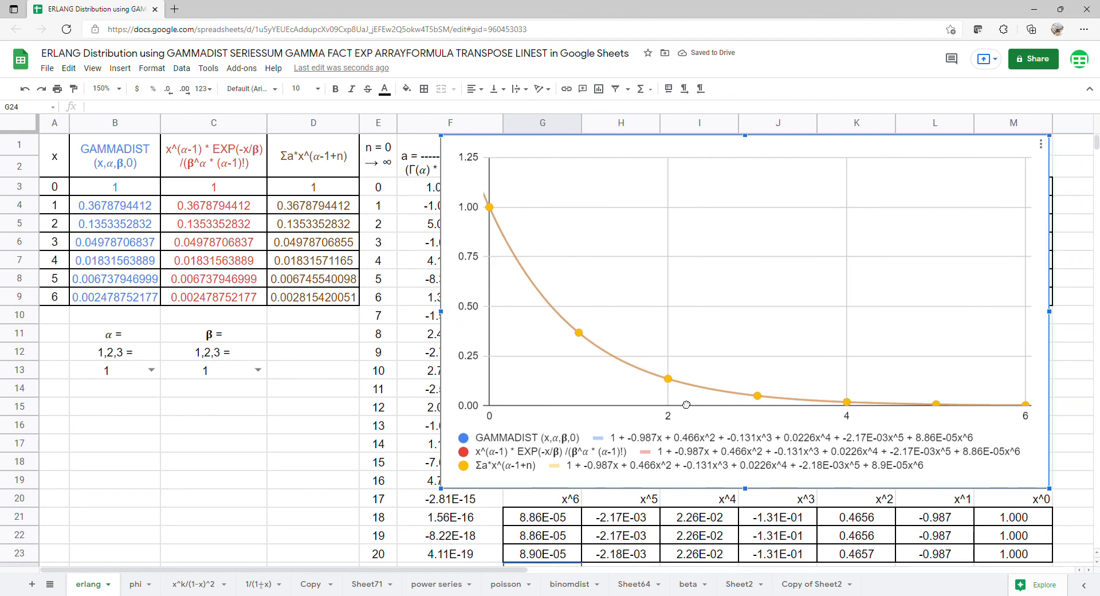
Step: Compare each LINEST coefficient column, from x^0 in column M back to x^6 in column G, with the chart's trendline equations
{"action": "left_click_drag", "start_coordinate": [991, 496], "coordinate": [1002, 557]}
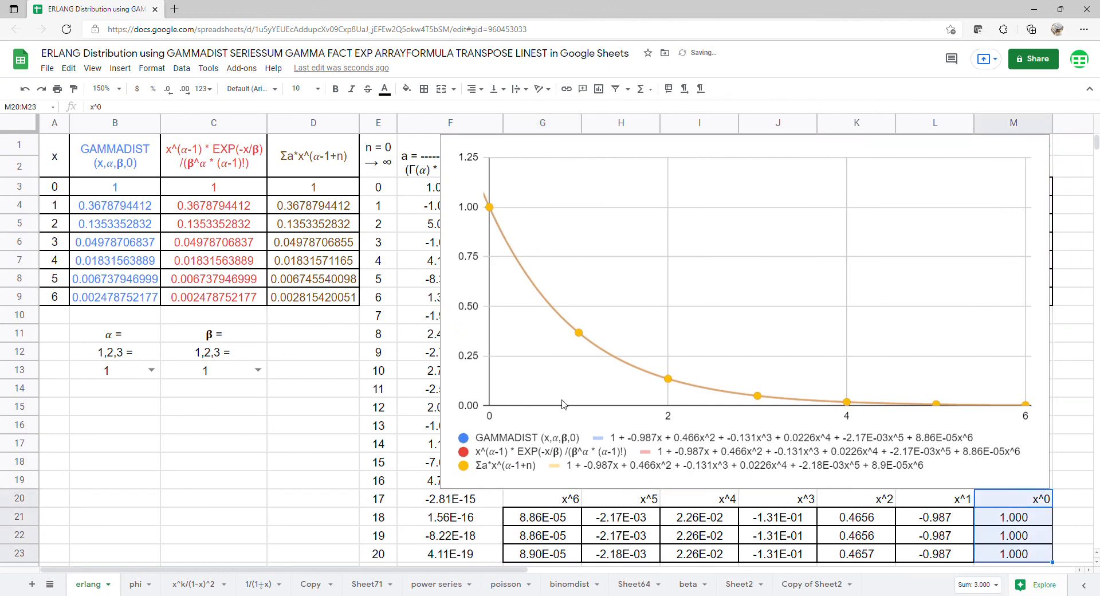
{"action": "left_click_drag", "start_coordinate": [938, 504], "coordinate": [938, 554]}
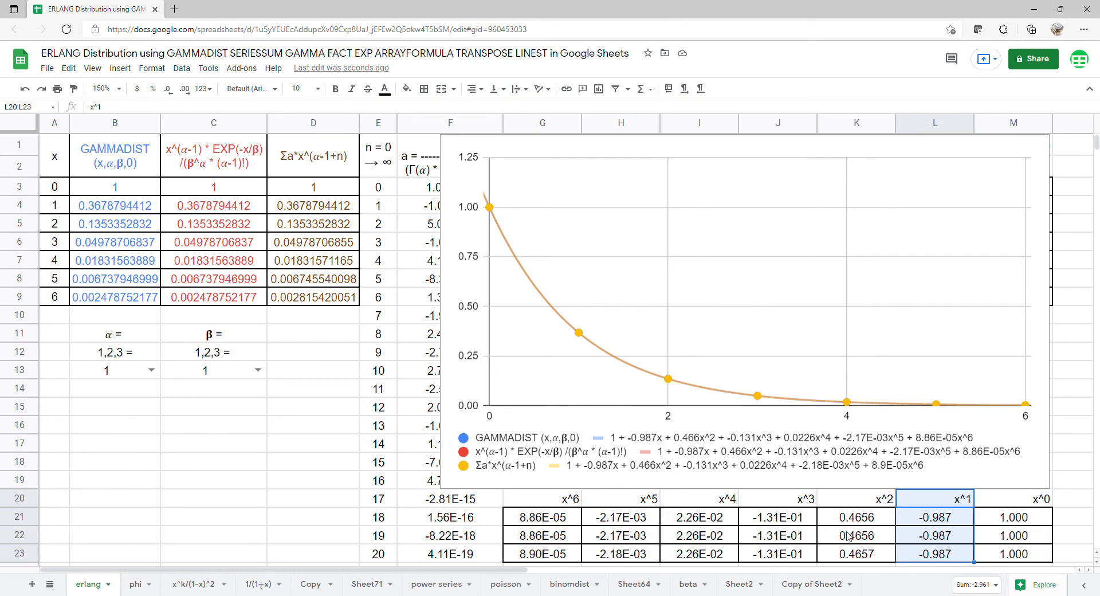
{"action": "left_click_drag", "start_coordinate": [862, 519], "coordinate": [853, 561]}
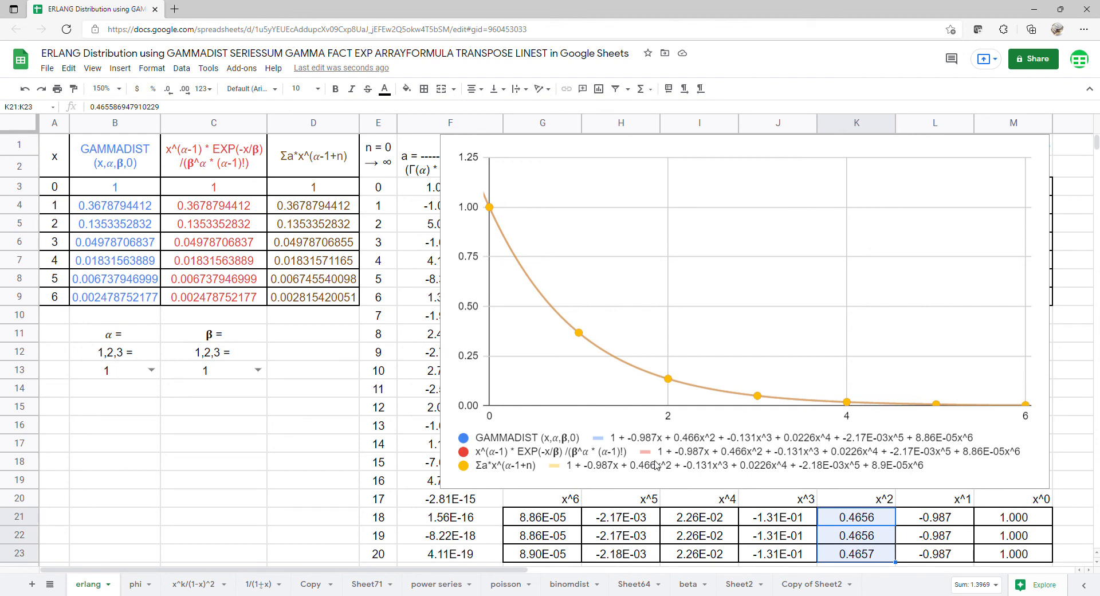
{"action": "left_click_drag", "start_coordinate": [769, 522], "coordinate": [767, 557]}
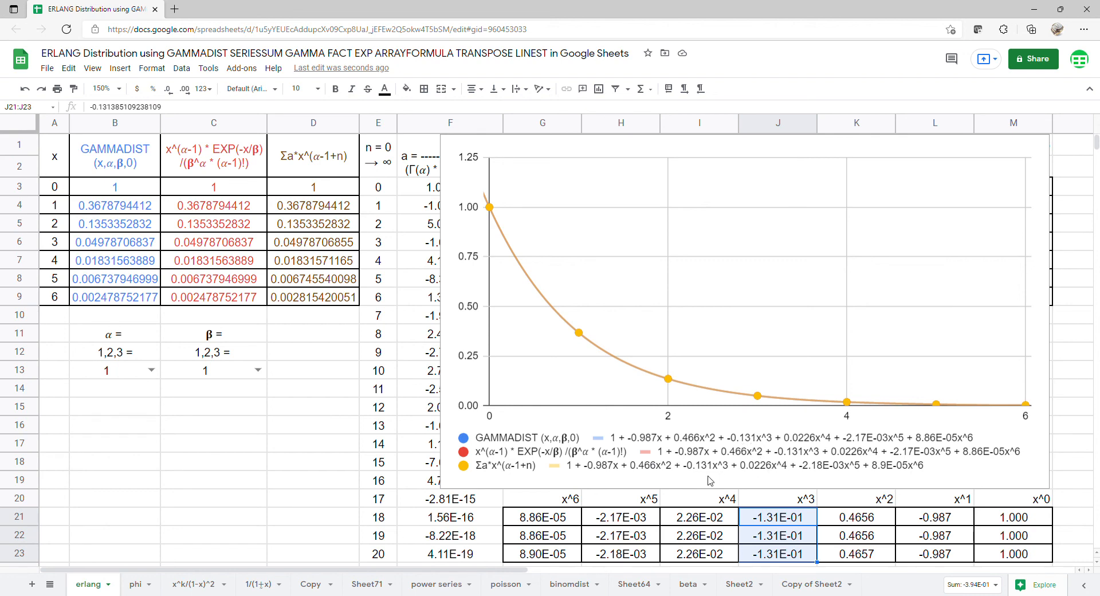
{"action": "left_click_drag", "start_coordinate": [714, 519], "coordinate": [714, 554]}
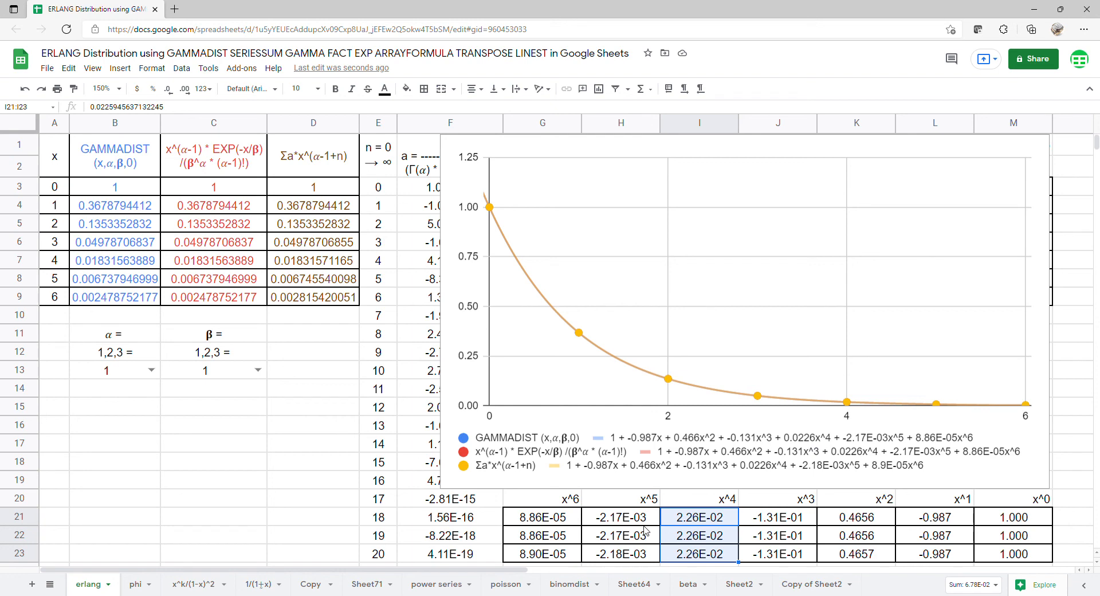
{"action": "left_click_drag", "start_coordinate": [637, 522], "coordinate": [639, 551]}
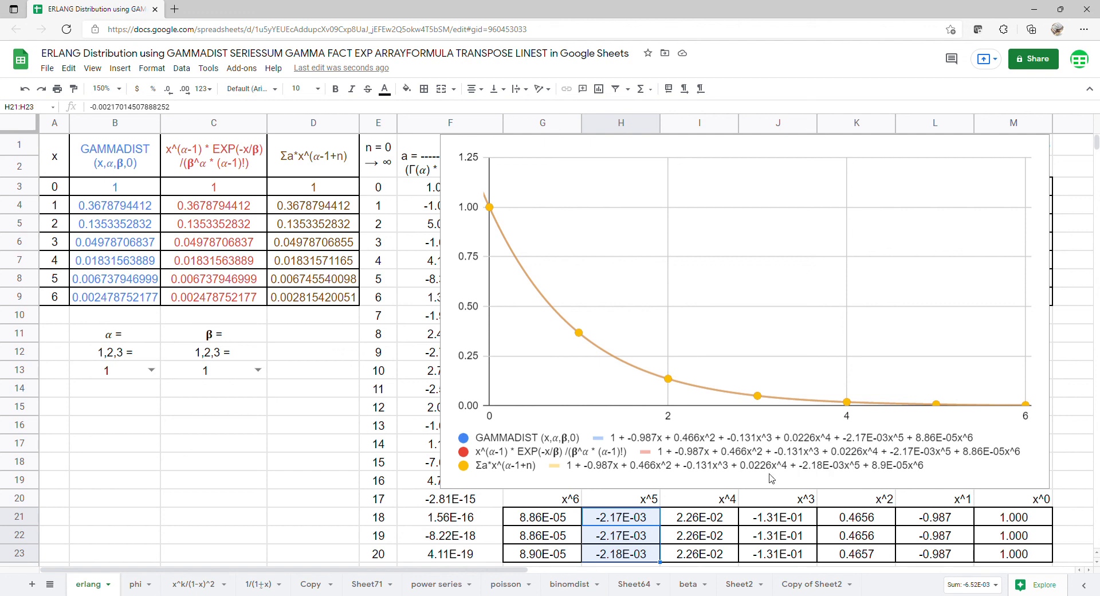
{"action": "left_click_drag", "start_coordinate": [567, 519], "coordinate": [564, 559]}
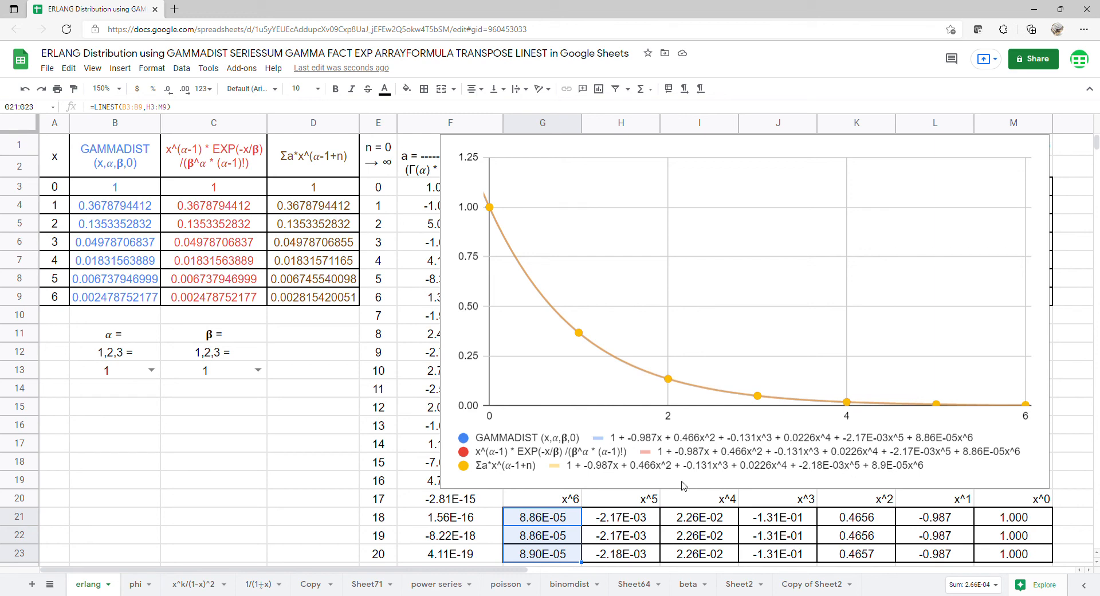
Step: Set β in C13 to 2 and to 3 in turn to test the chart and LINEST coefficients
{"action": "left_click", "coordinate": [257, 370]}
{"action": "left_click", "coordinate": [227, 406]}
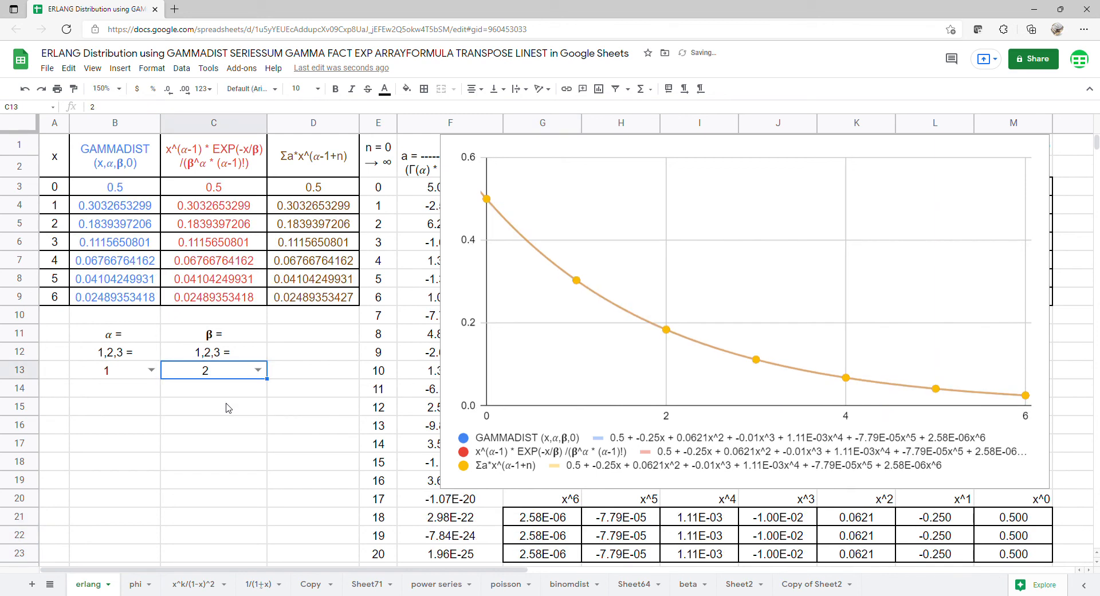
{"action": "left_click", "coordinate": [258, 369]}
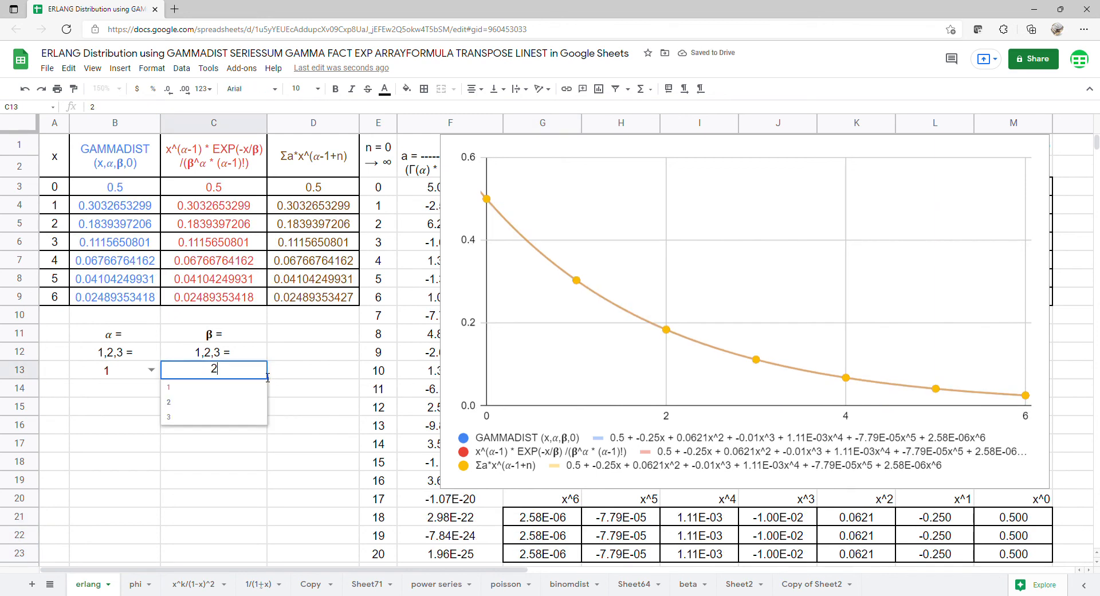
{"action": "left_click", "coordinate": [223, 417]}
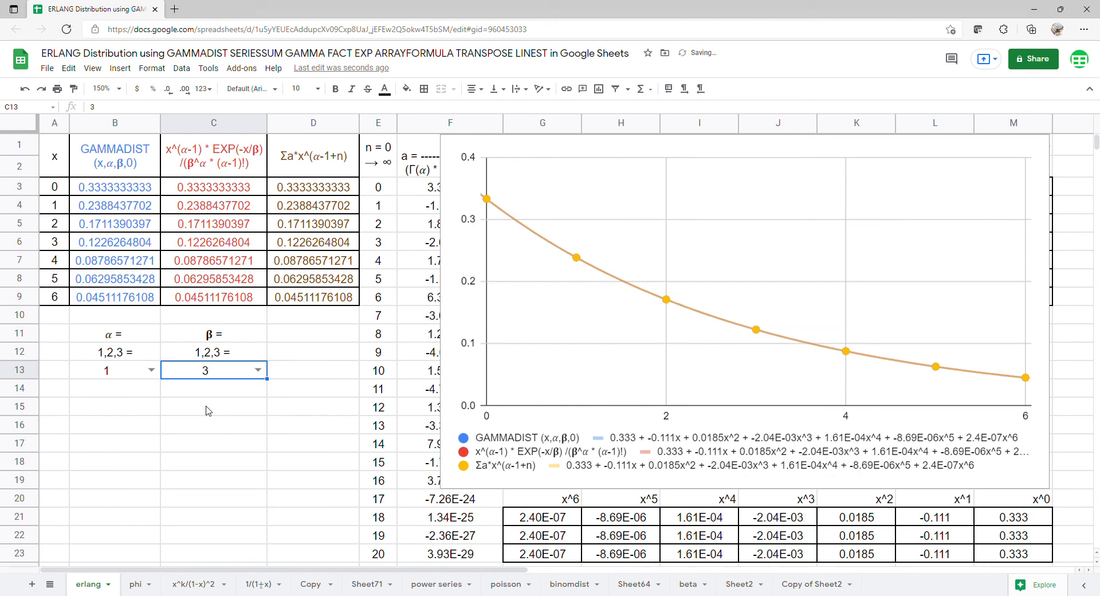
Step: Set α in B13 to 2 and run β in C13 through 1, 2 and 3 to test the curves
{"action": "left_click", "coordinate": [152, 370]}
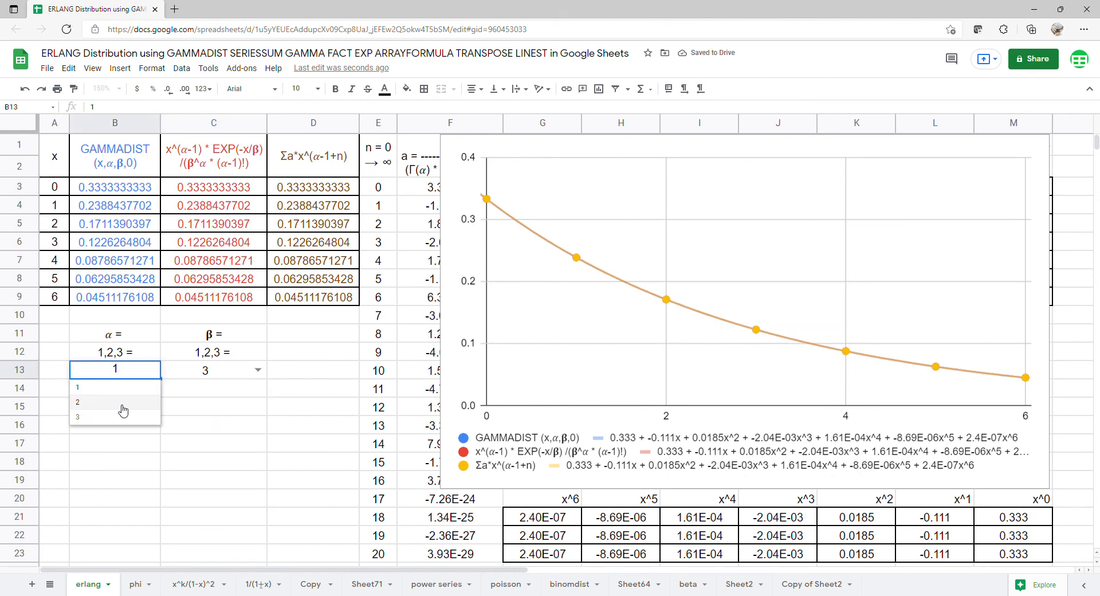
{"action": "left_click", "coordinate": [122, 409]}
{"action": "left_click", "coordinate": [258, 369]}
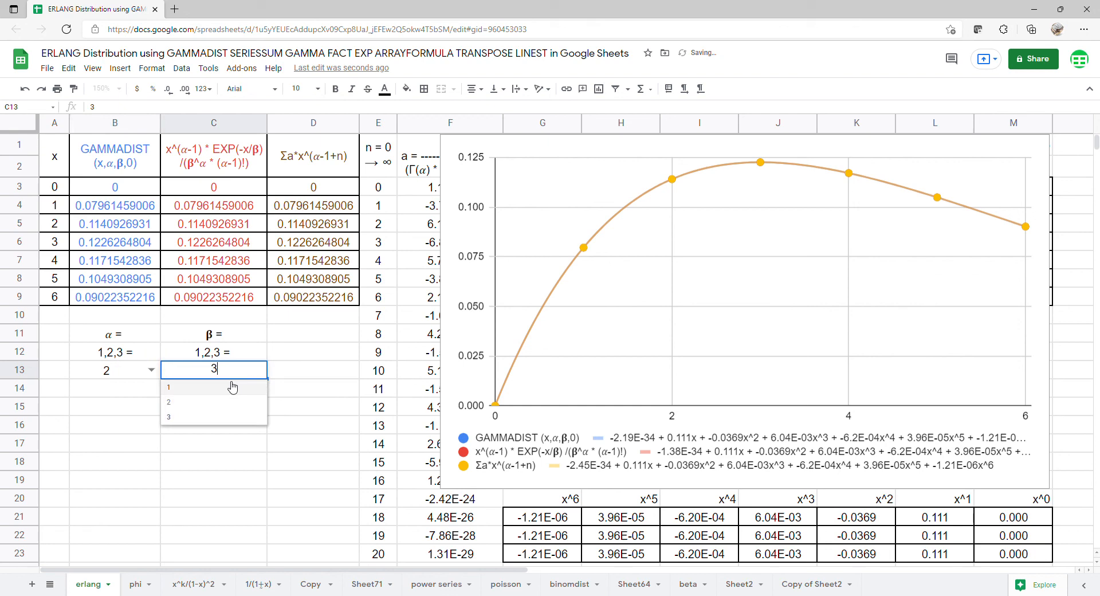
{"action": "left_click", "coordinate": [230, 386]}
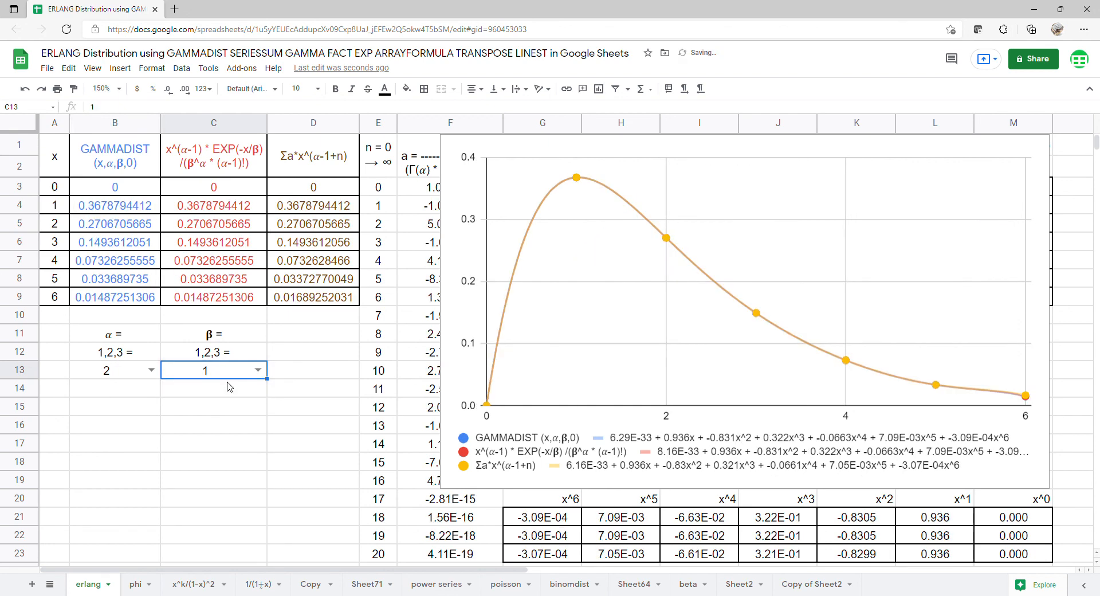
{"action": "left_click", "coordinate": [258, 370]}
{"action": "left_click", "coordinate": [219, 403]}
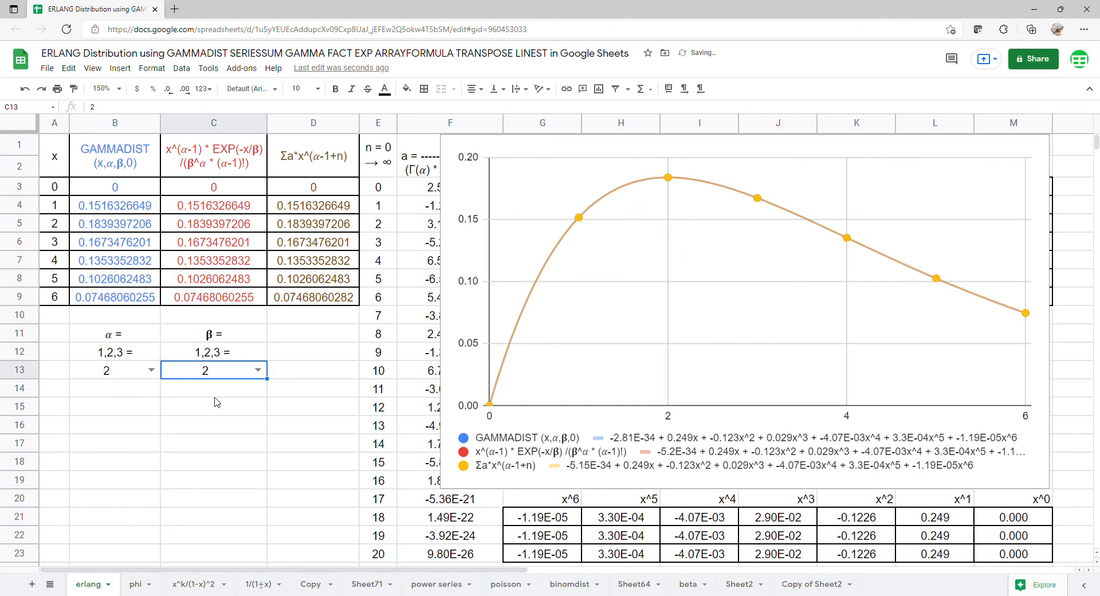
{"action": "left_click", "coordinate": [256, 371]}
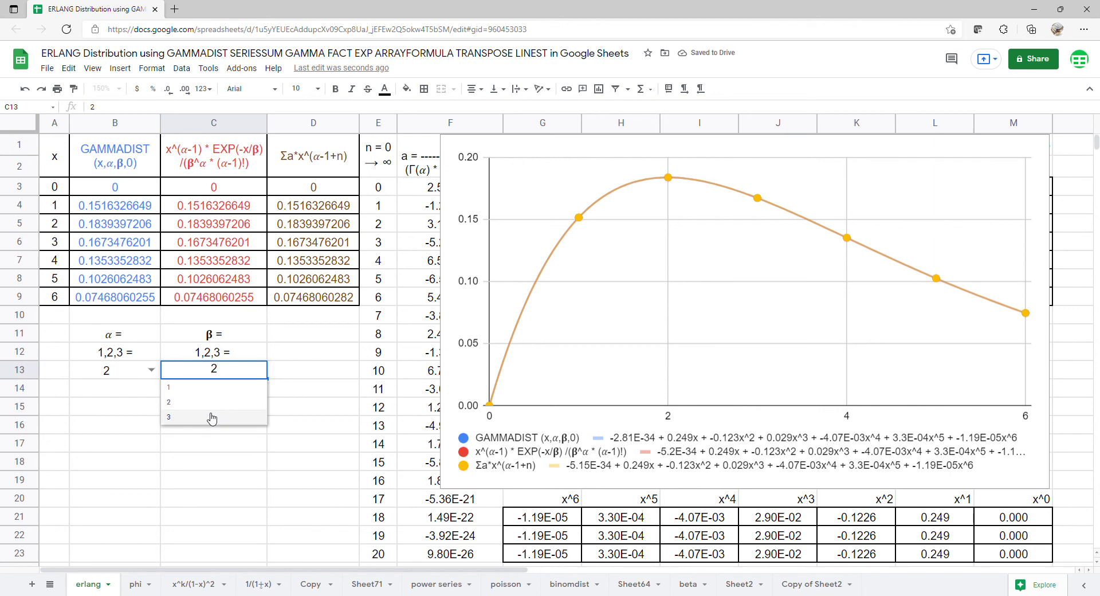
{"action": "left_click", "coordinate": [211, 417]}
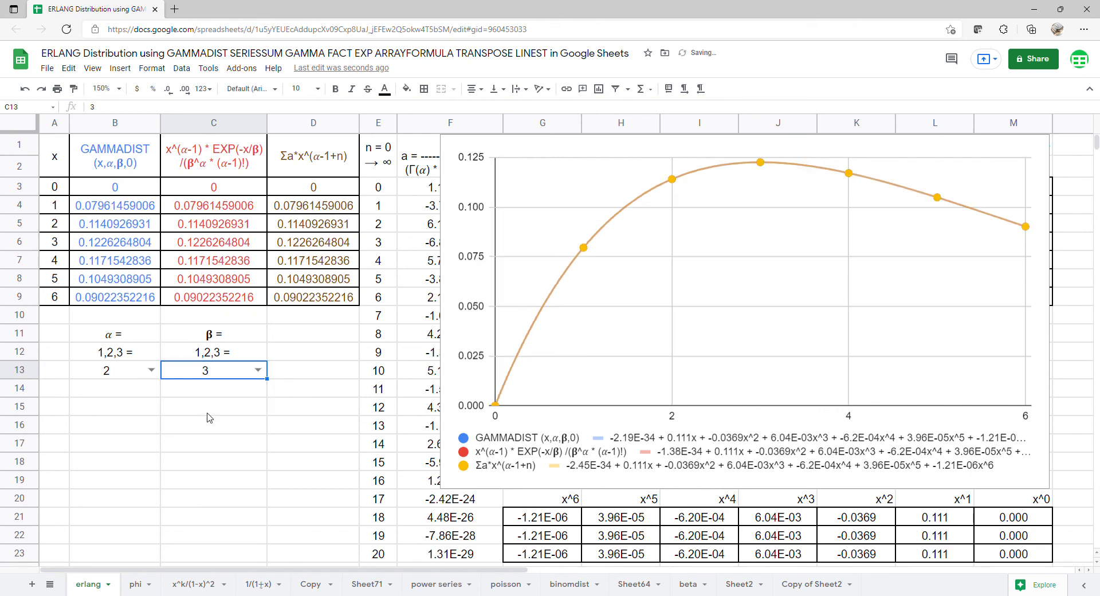
Step: Set α in B13 to 3 and run β in C13 through 1 and 2, leaving it at 3
{"action": "left_click", "coordinate": [155, 373]}
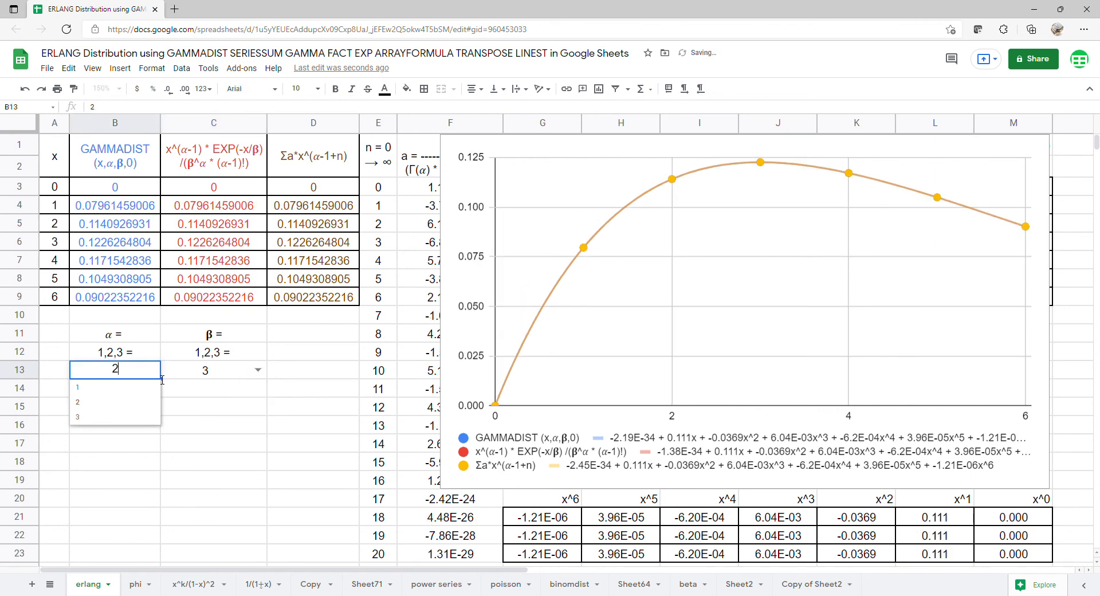
{"action": "left_click", "coordinate": [131, 417]}
{"action": "left_click", "coordinate": [259, 369]}
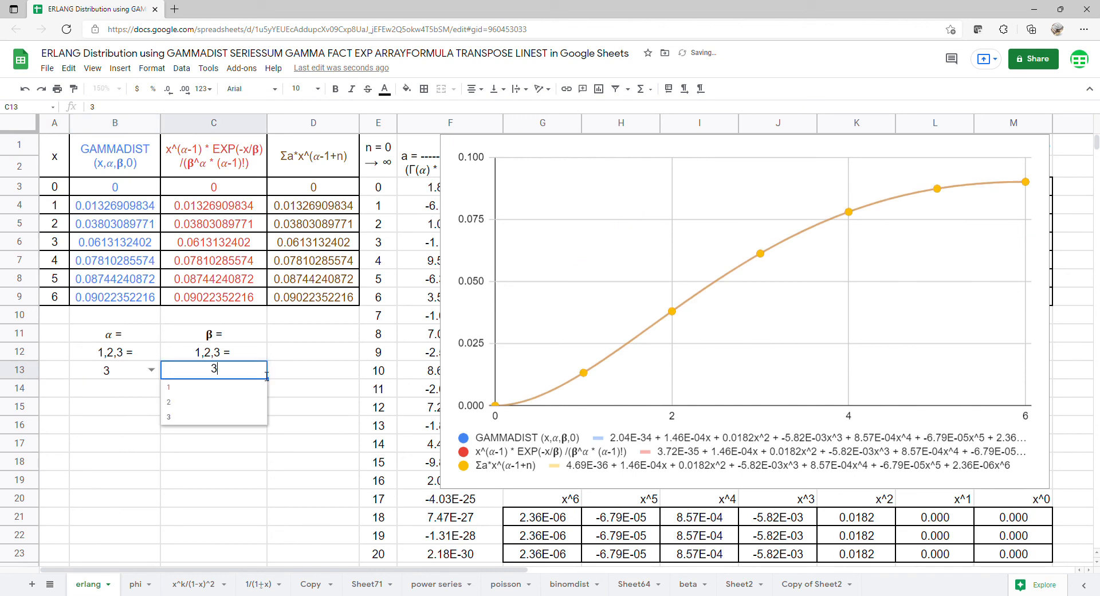
{"action": "left_click", "coordinate": [226, 389]}
{"action": "left_click", "coordinate": [258, 369]}
{"action": "left_click", "coordinate": [218, 404]}
{"action": "left_click", "coordinate": [258, 370]}
{"action": "left_click", "coordinate": [213, 421]}
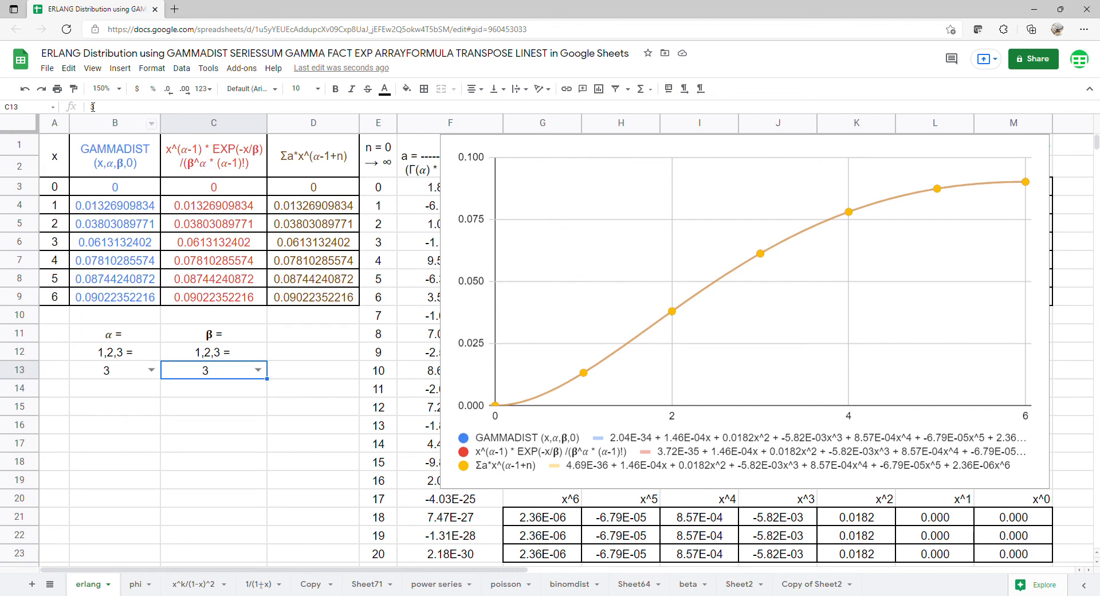
Step: Compare the explicit-formula values in C3:C9 with the GAMMADIST column in B1:B9
{"action": "left_click", "coordinate": [191, 157]}
{"action": "left_click_drag", "start_coordinate": [192, 189], "coordinate": [199, 296]}
{"action": "left_click_drag", "start_coordinate": [113, 167], "coordinate": [116, 298]}
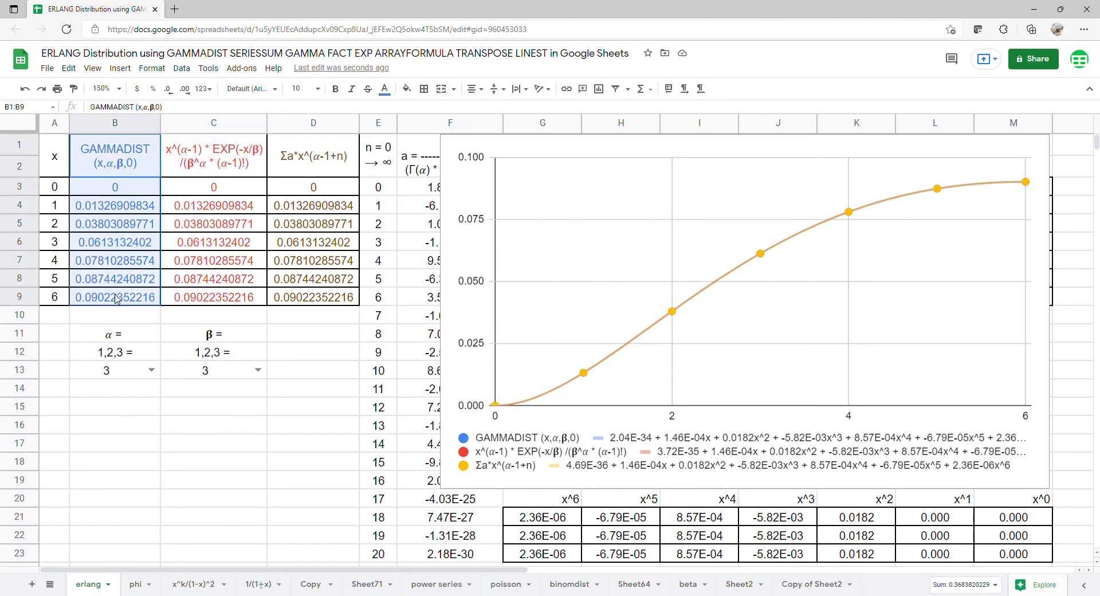